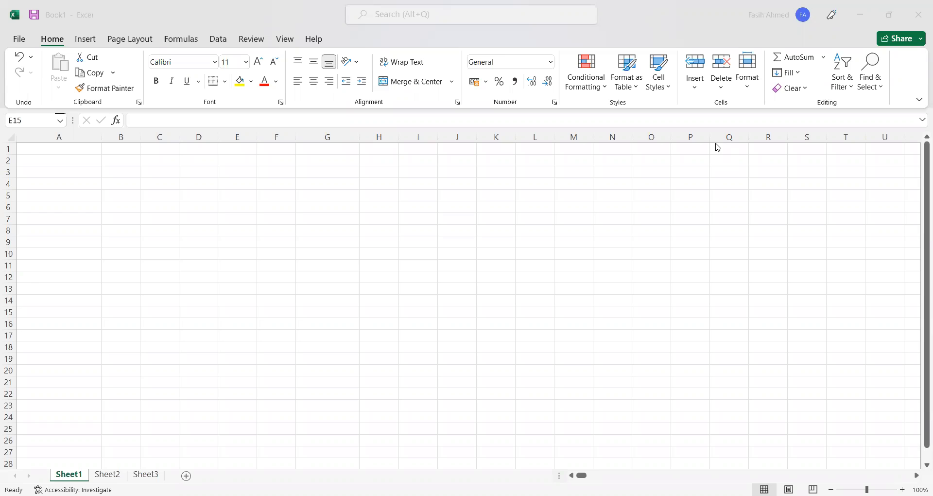
Enter "Company" in cell G4 and "Microsoft" in G5, ending with cell H4 selected
click(344, 186)
text(Company)
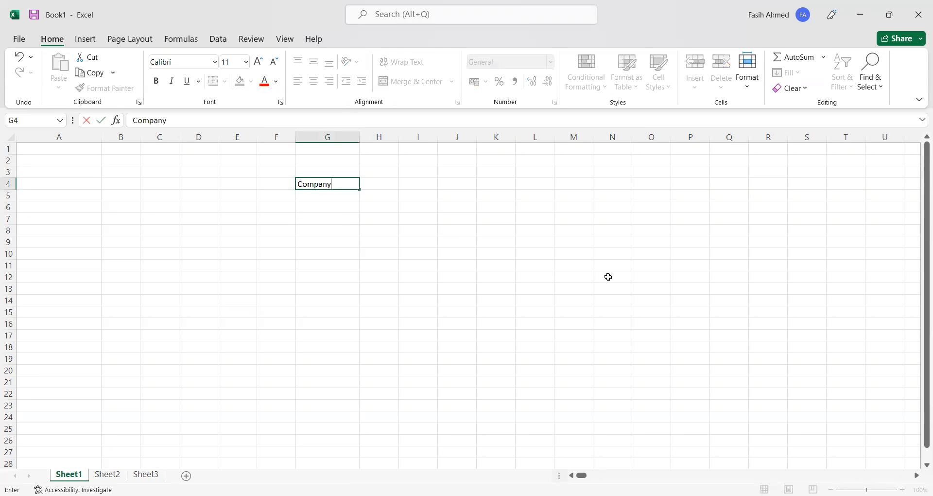
key(Return)
text(Microsoft)
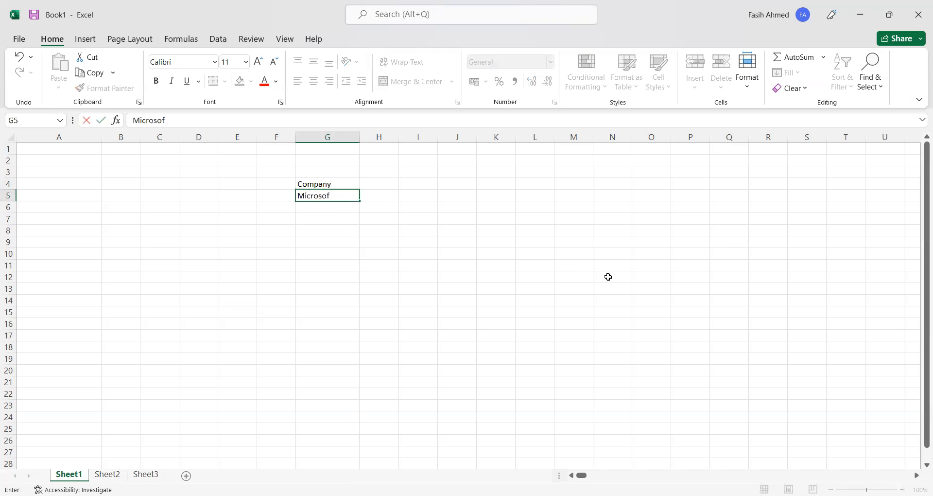
key(Return)
key(Up)
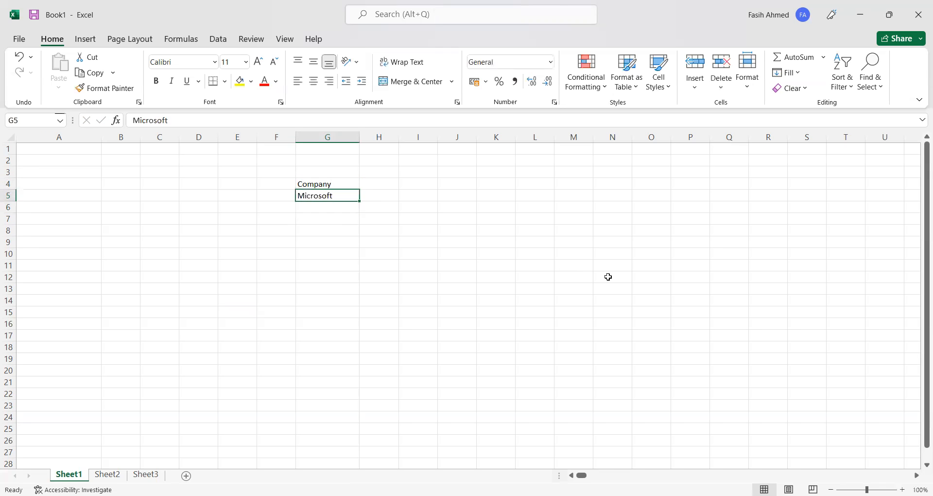
key(Up)
key(Right)
text(M)
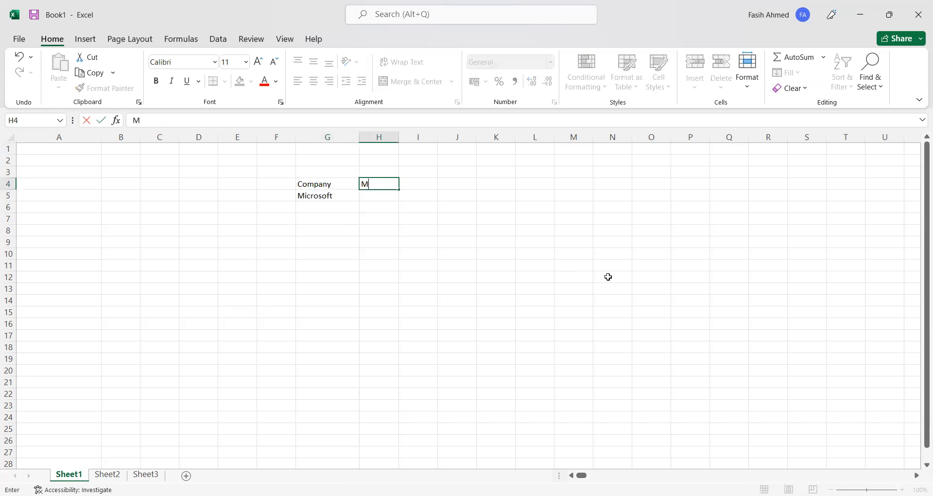
text(icrosoft)
key(Escape)
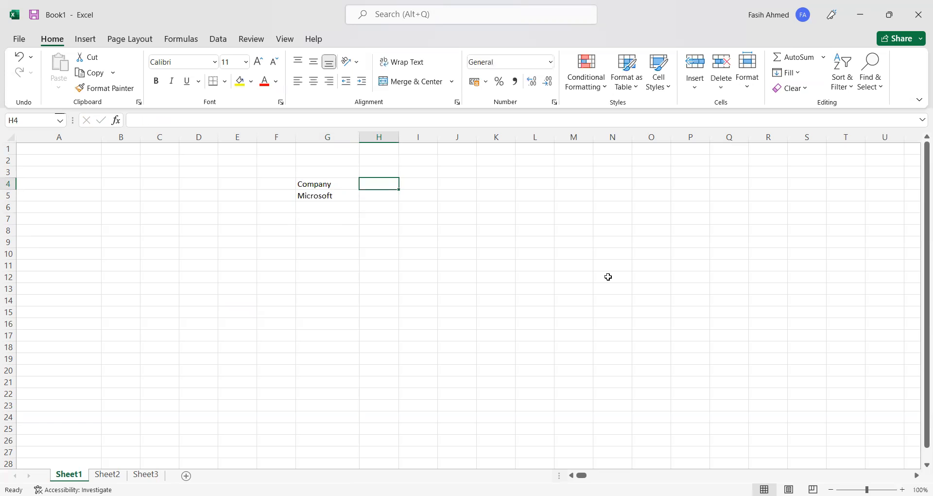
Enter "Product / Pacage" in H4 and "Microsoft Office" in H5, and fit column H's width to its contents
text(Product)
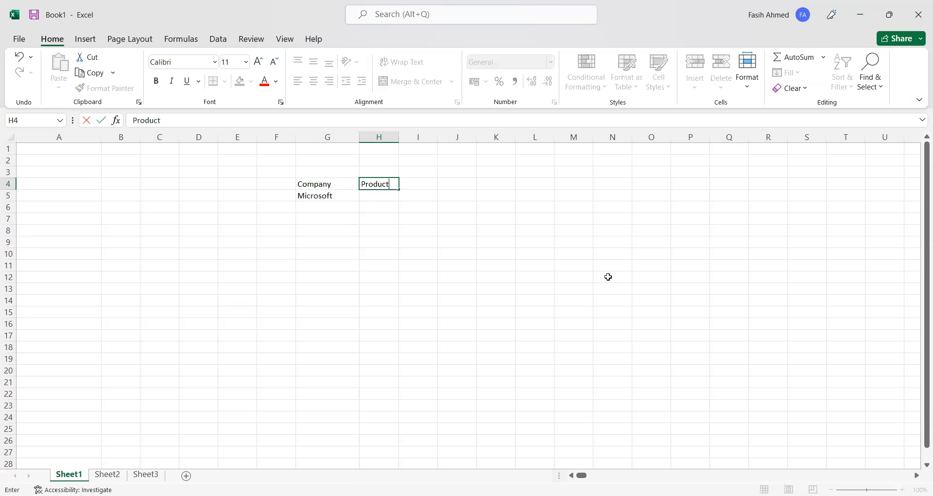
text( / Pacage)
key(Return)
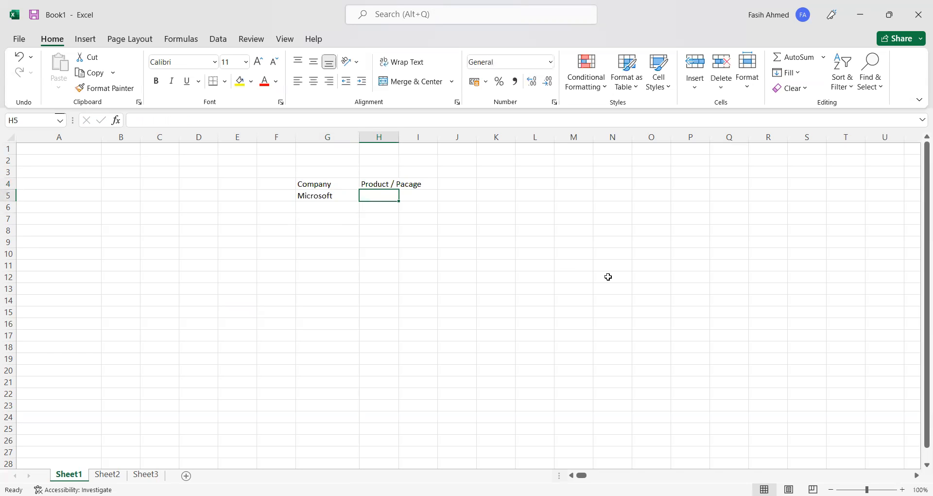
text(Microsof)
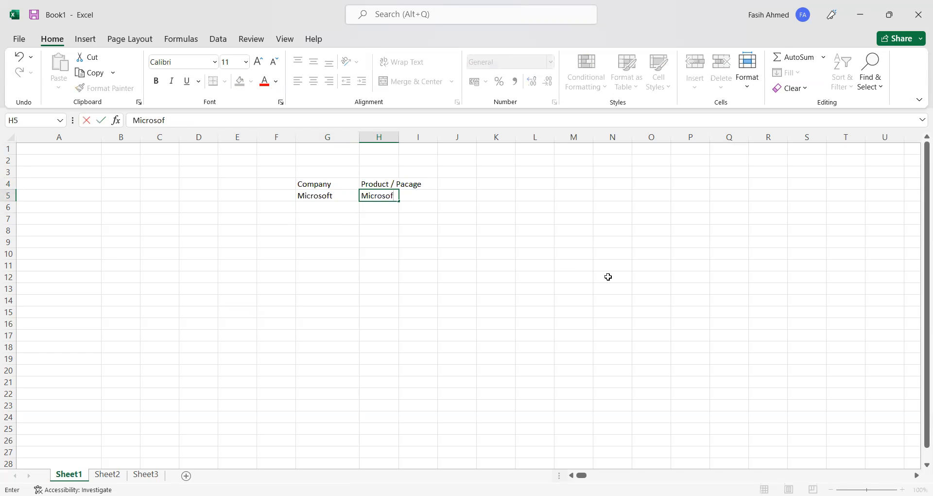
text(t Office)
key(Return)
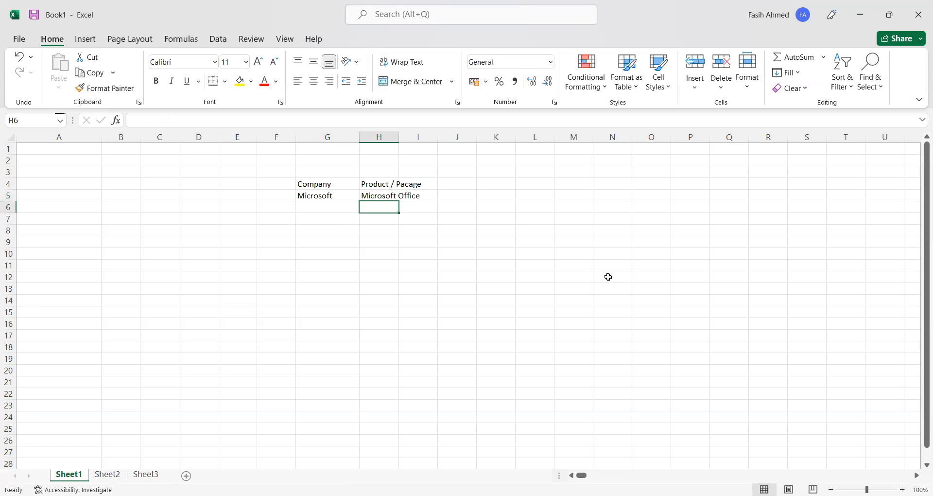
double_click(399, 137)
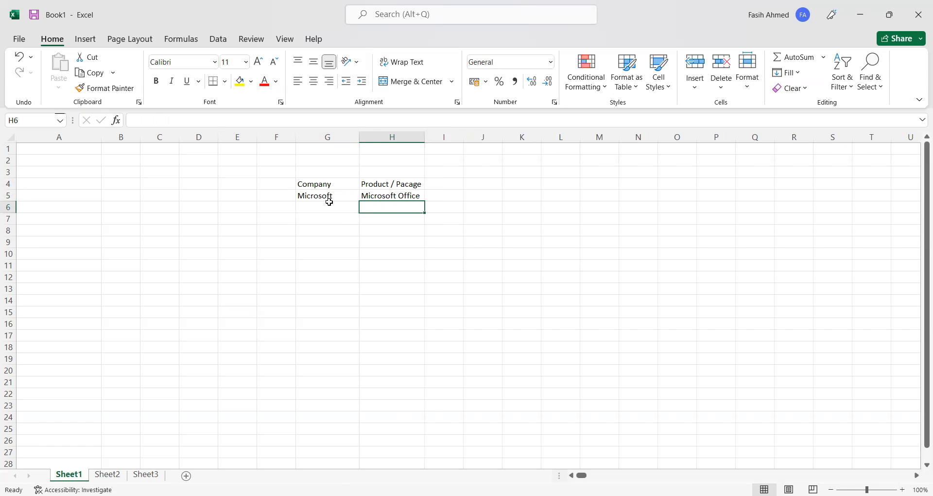
Continue the product list in H6:H8 with "Powerpoint", "SQL Server" and "Doc"
click(330, 200)
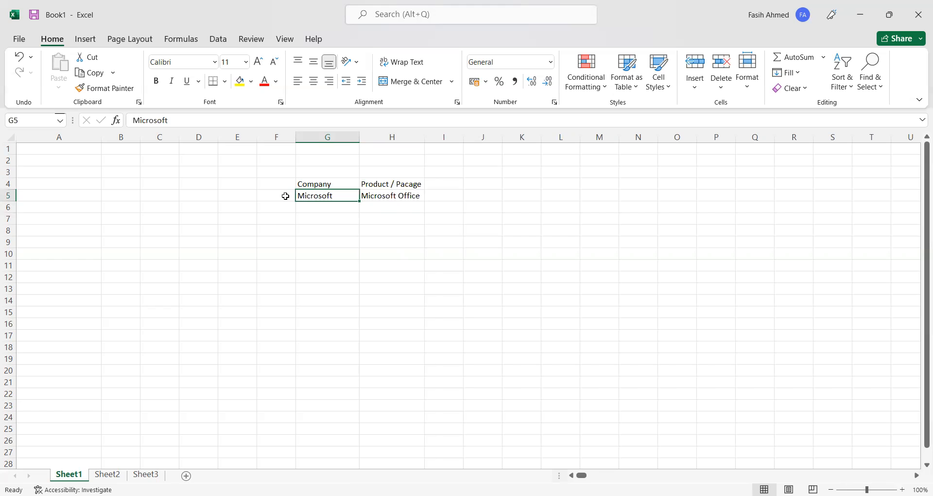
key(Right)
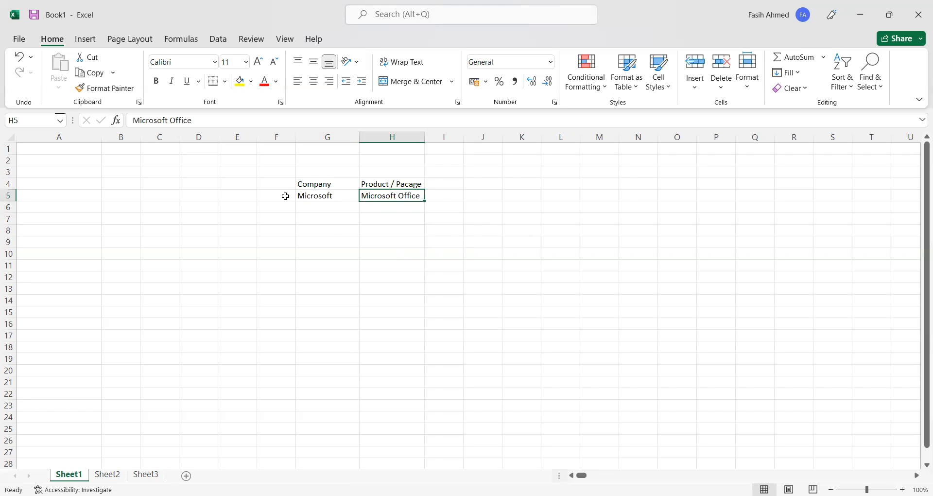
key(Down)
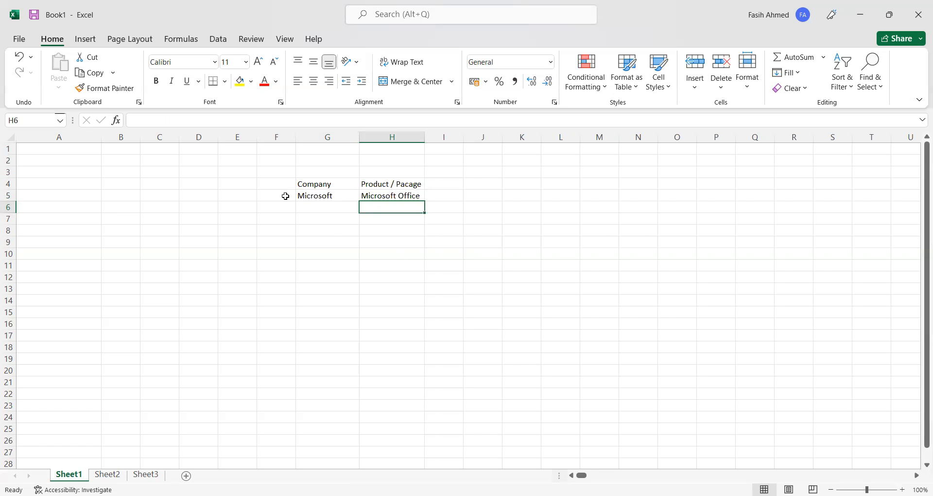
text(Powerpoint)
key(Return)
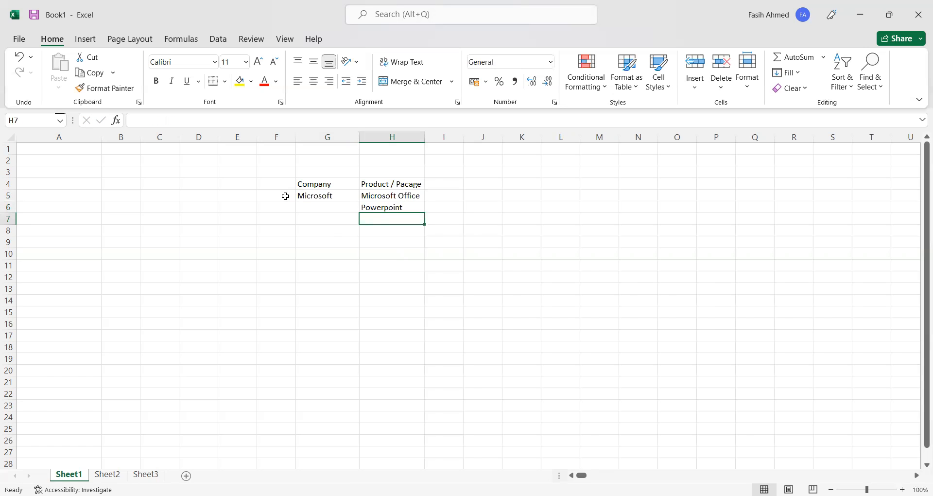
text(S)
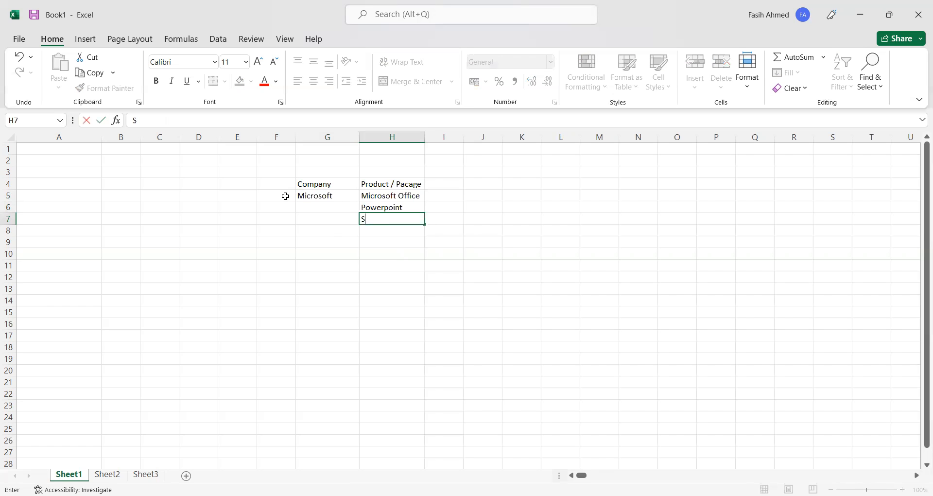
text(QL Server)
key(Return)
text(Do)
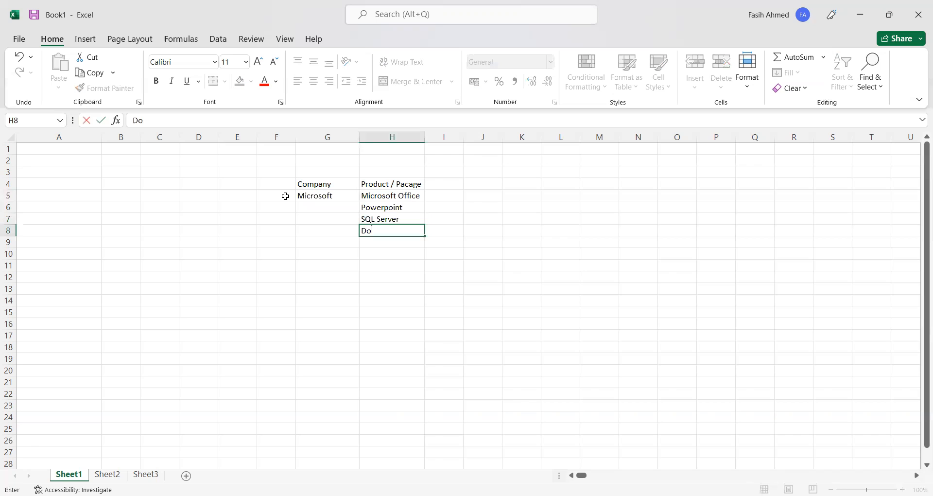
text(c)
key(Return)
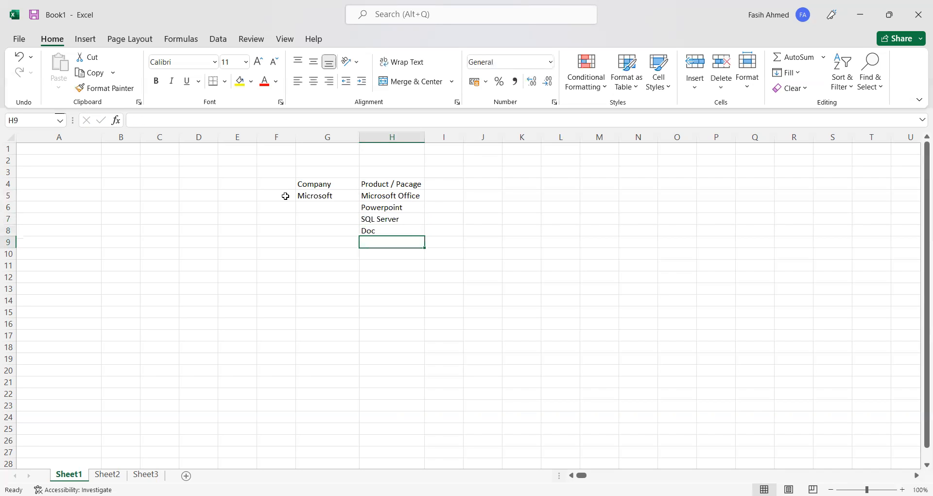
Add "text", "Microsoft Access" and "Excel" to the product list in H9:H11
text(text)
key(Return)
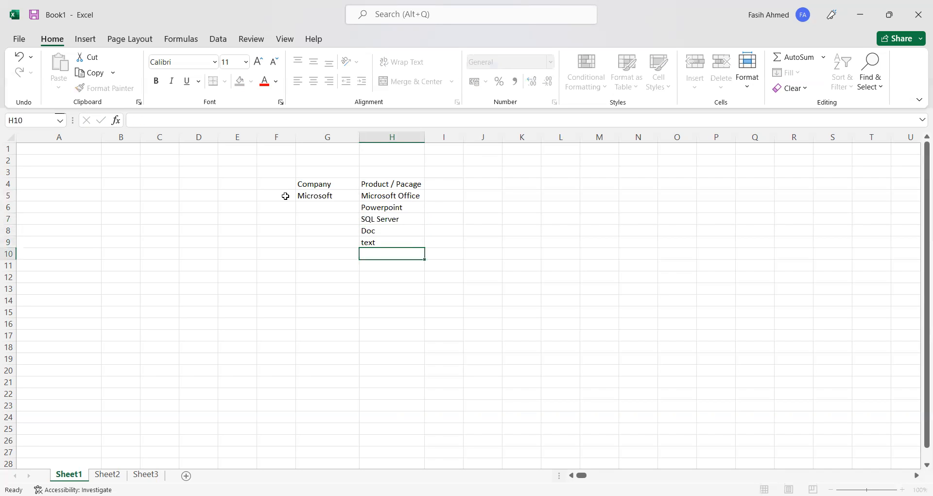
text(Micro)
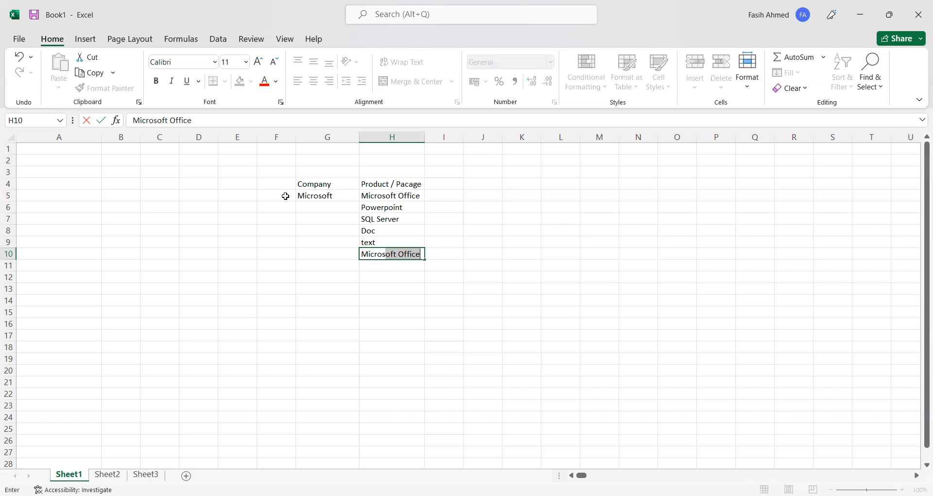
text(soft Access)
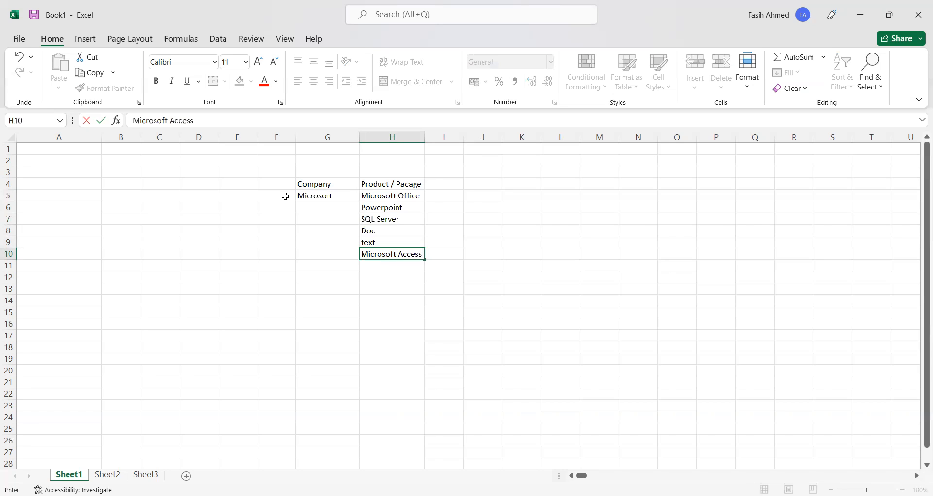
key(Return)
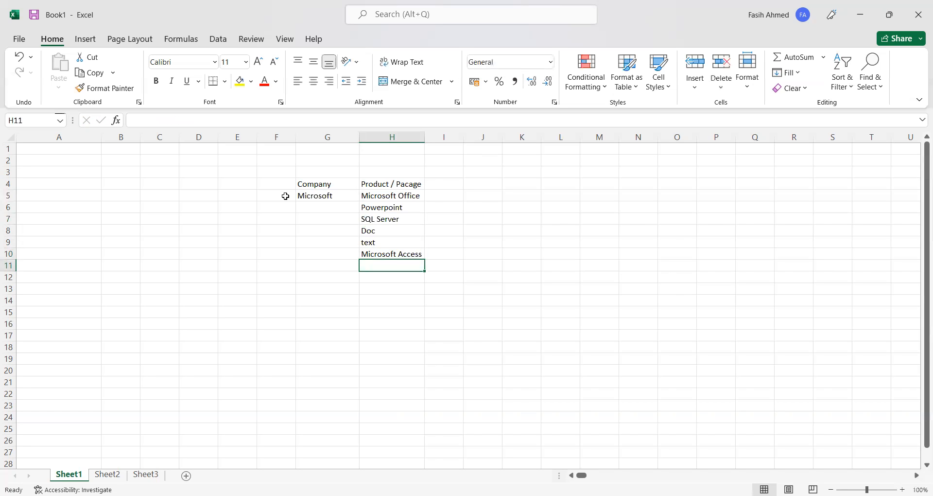
text(Excel)
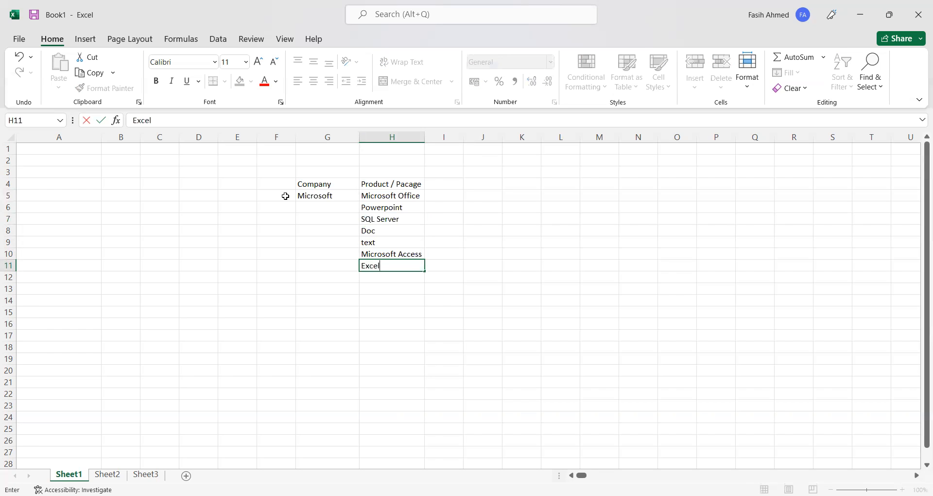
key(Return)
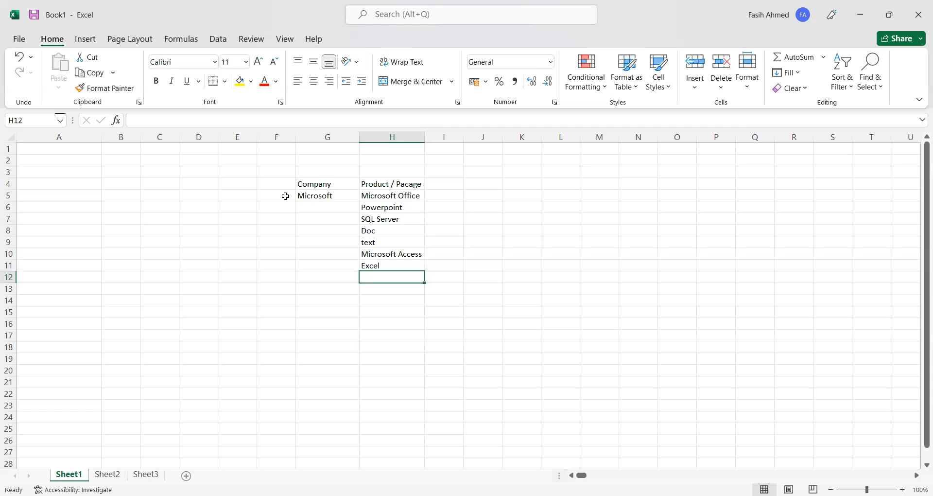
Enter "Iphone 13" in cell L7
click(557, 223)
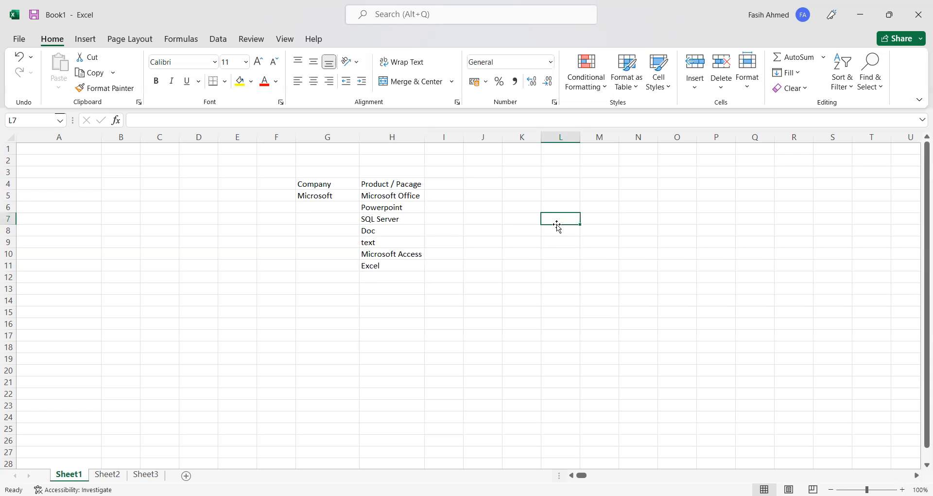
text(Iphone)
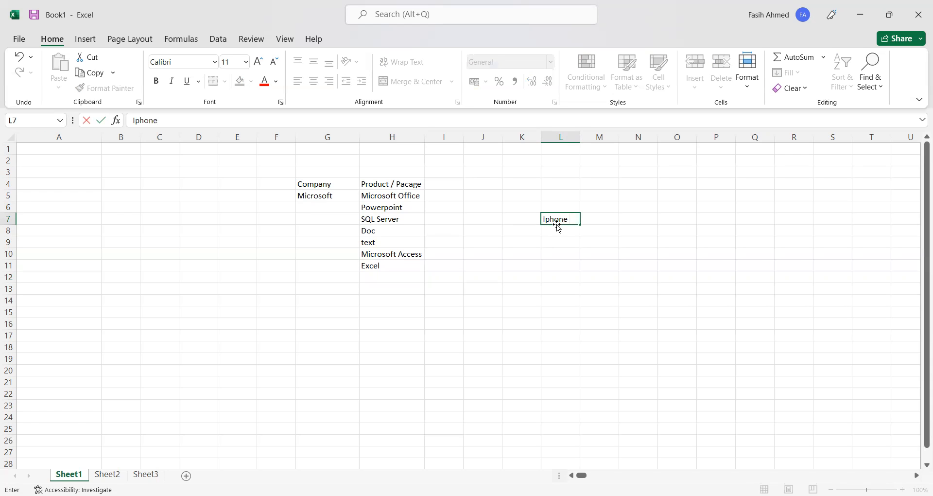
text( 13)
key(Return)
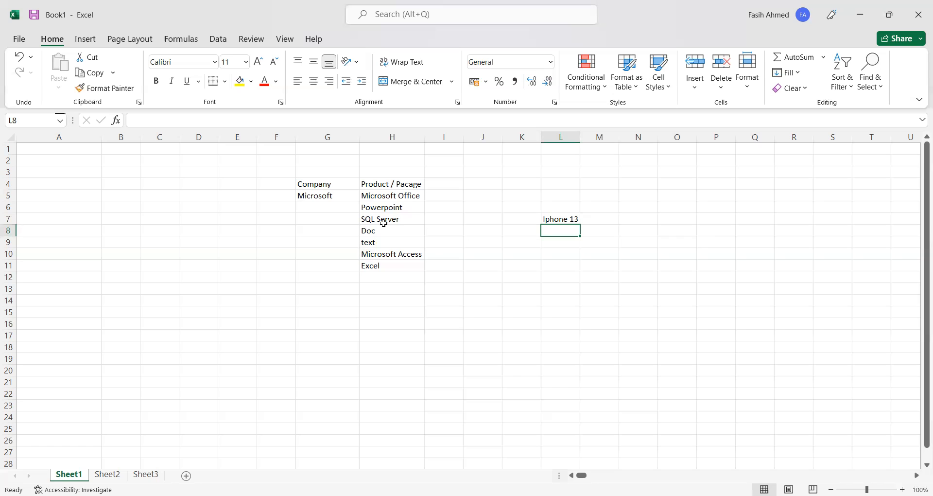
drag(301, 172, 555, 282)
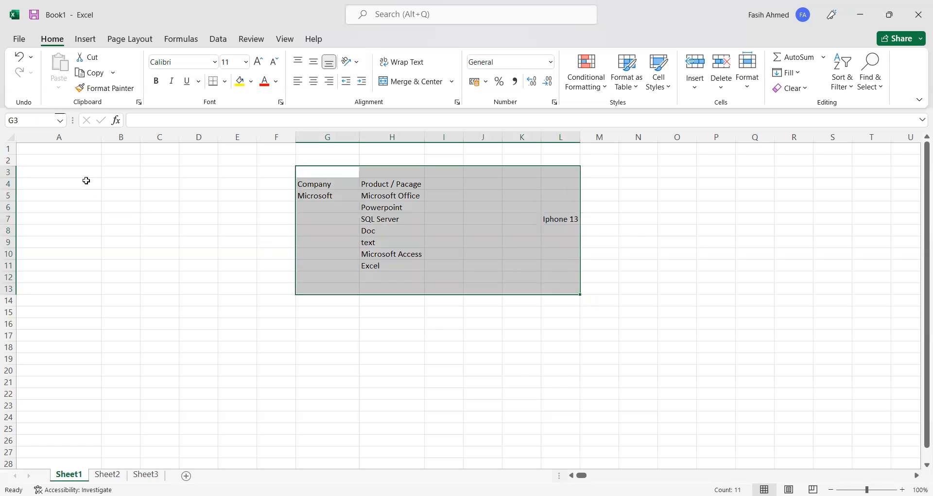
click(90, 193)
click(159, 255)
List "Data Storage", "Report", "Charts" and "Dashboard" in cells B7:B10
click(138, 219)
text(Data Sto)
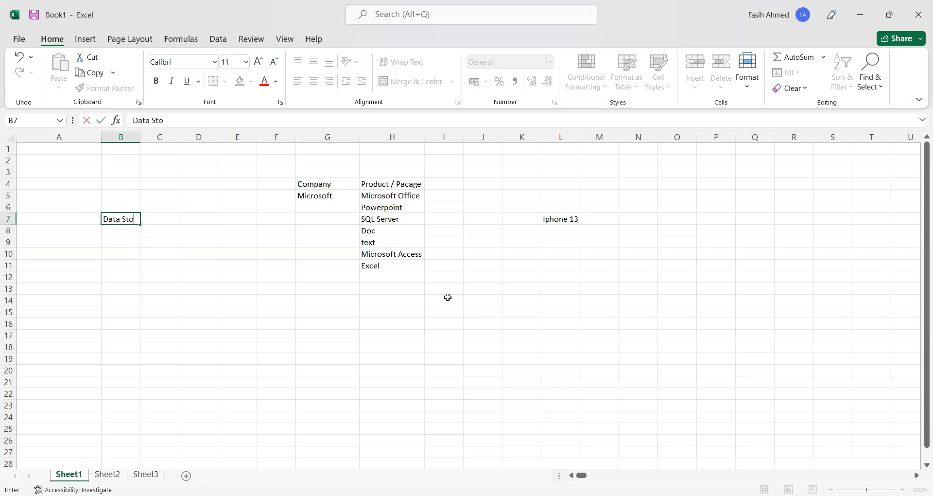
text(rage)
key(Return)
text(Report)
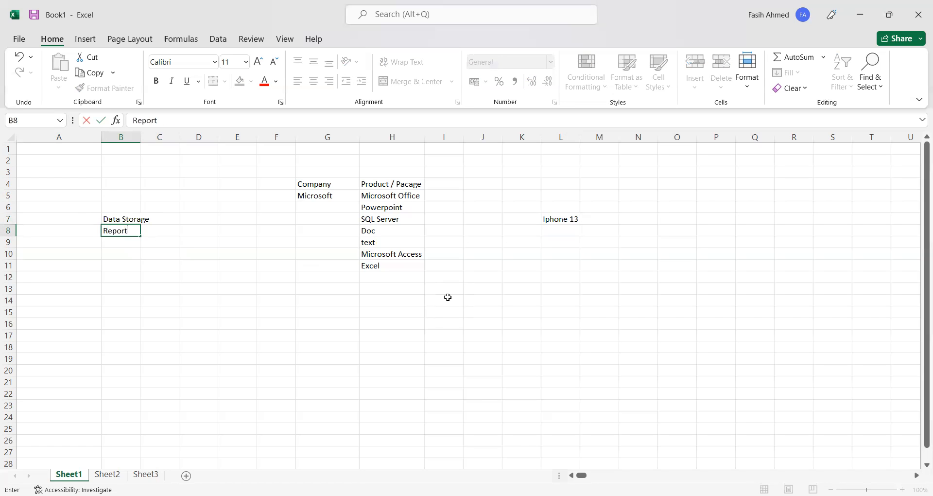
key(Return)
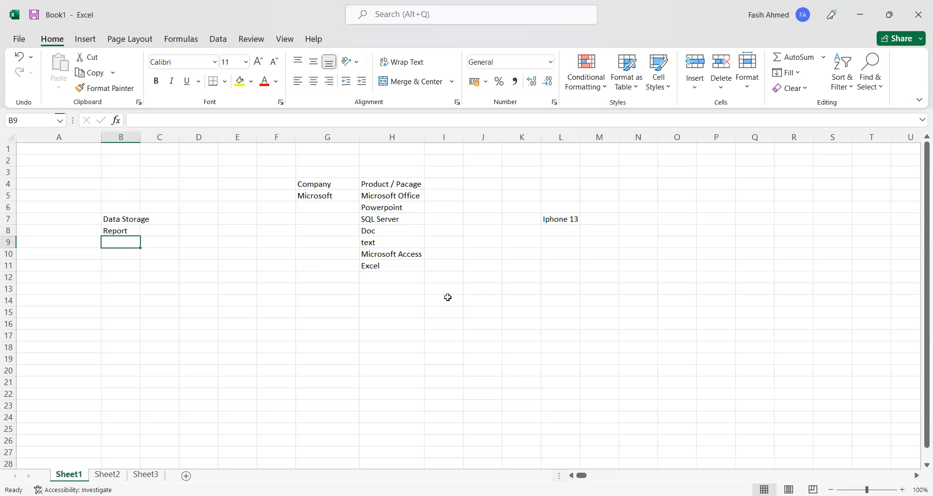
text(Charts)
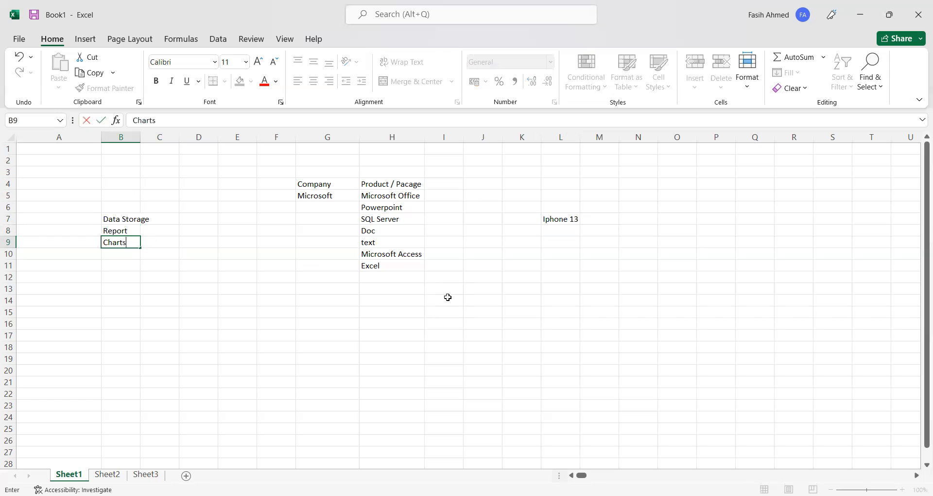
key(Return)
text(Dashboard)
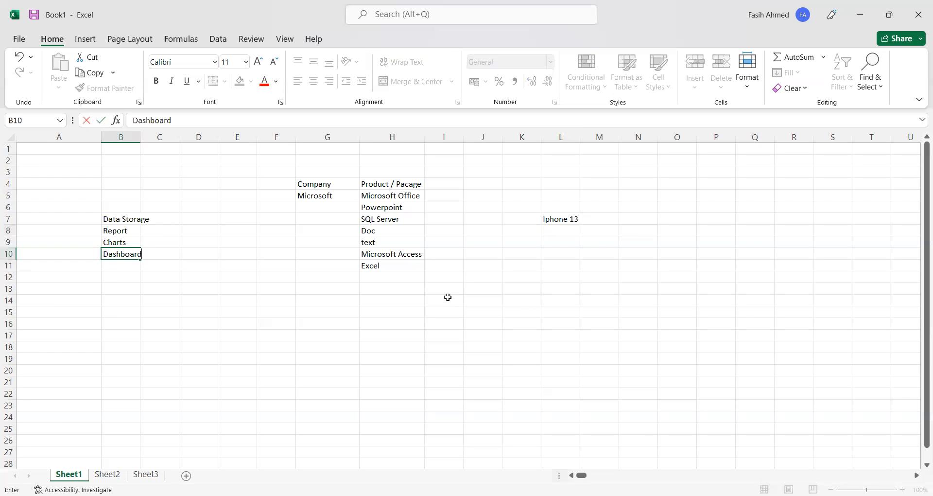
key(Return)
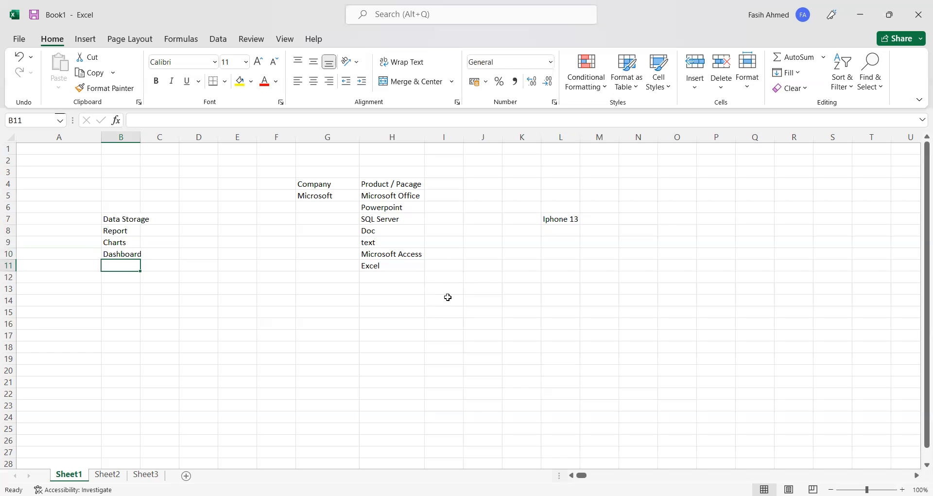
Enter the header "Cust Name" in cell I14
click(447, 297)
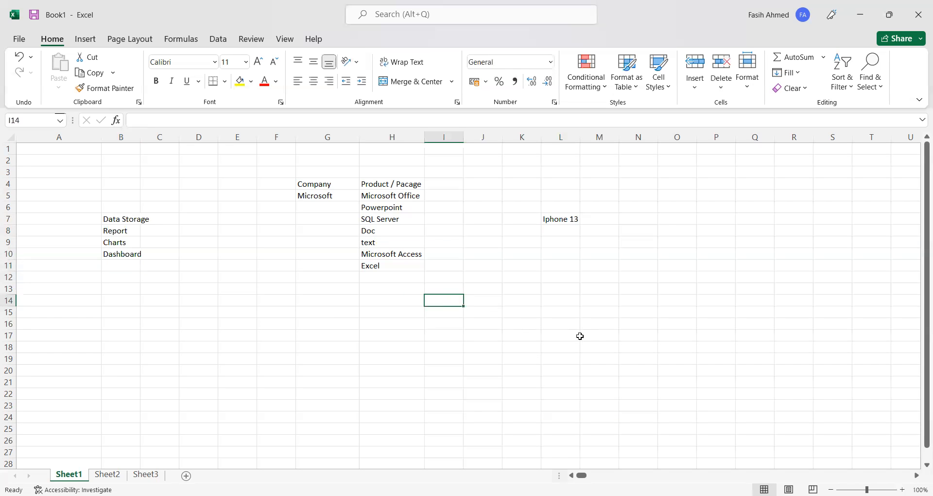
text(Name)
key(Escape)
text(Cust Name)
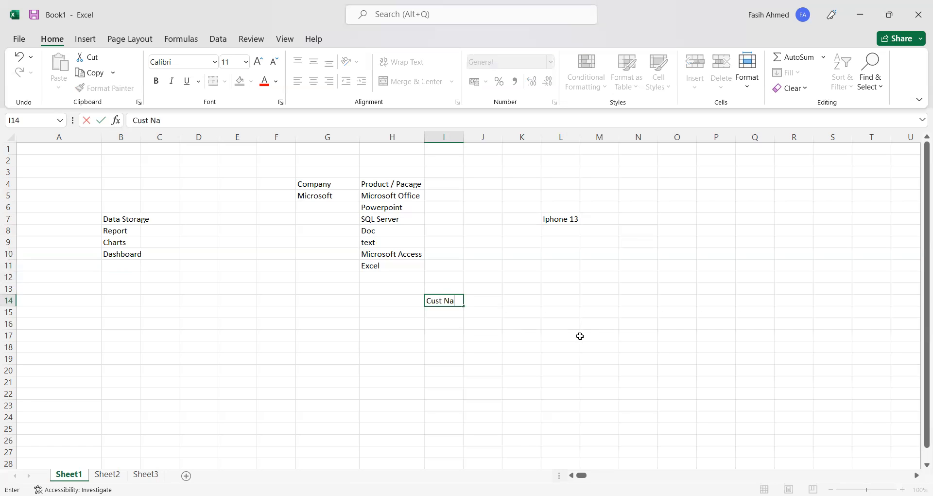
key(Return)
key(Up)
key(Right)
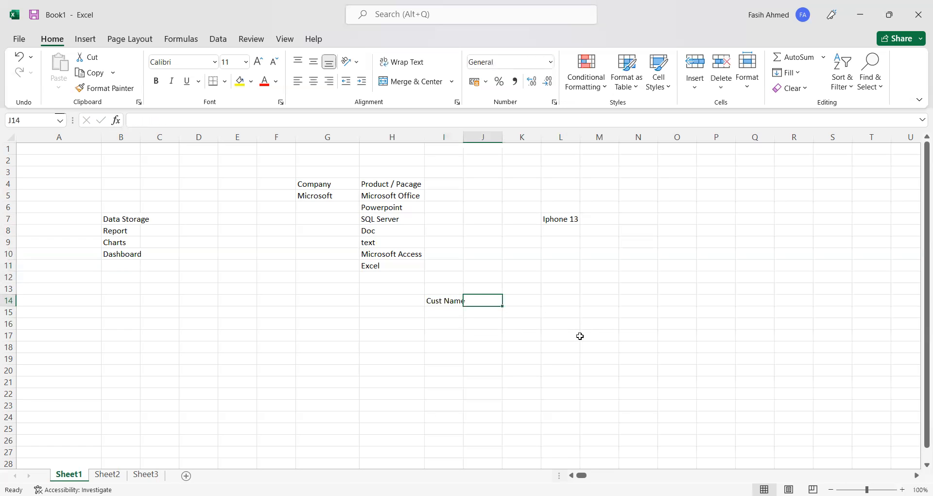
Add the headers "Phone number" and "Item" in cells J14 and K14
text(Phone number)
key(Return)
key(Up)
key(Right)
text(Item)
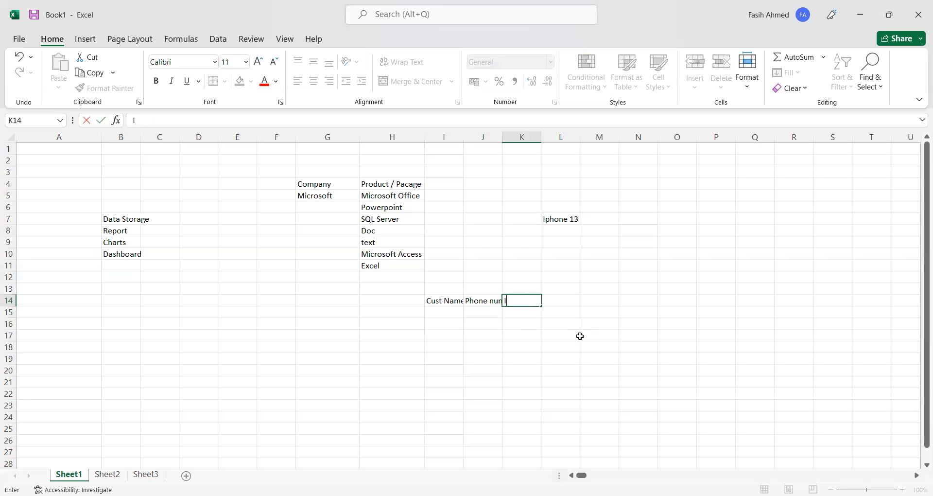
key(Return)
key(Up)
key(Right)
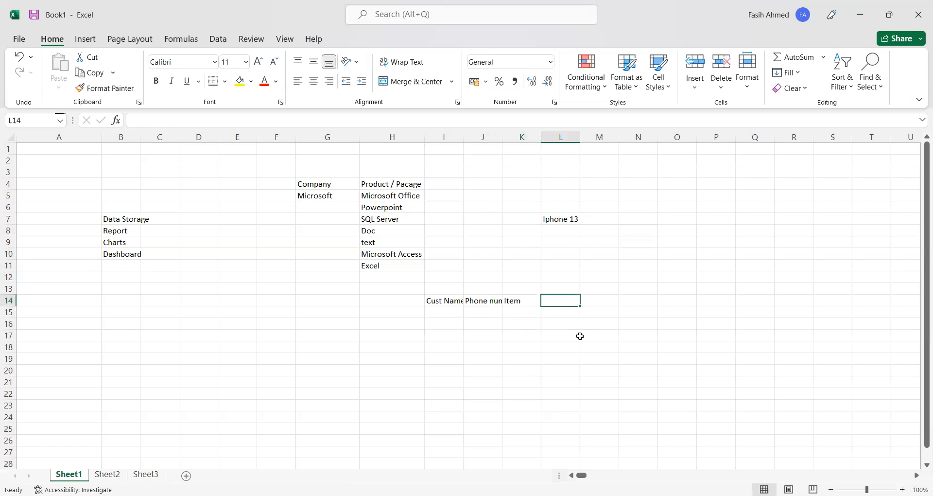
Complete the header row with "Price", "QTY" and "Profit" in cells L14:N14
text(Proce)
key(Return)
key(Up)
text(Price)
key(Return)
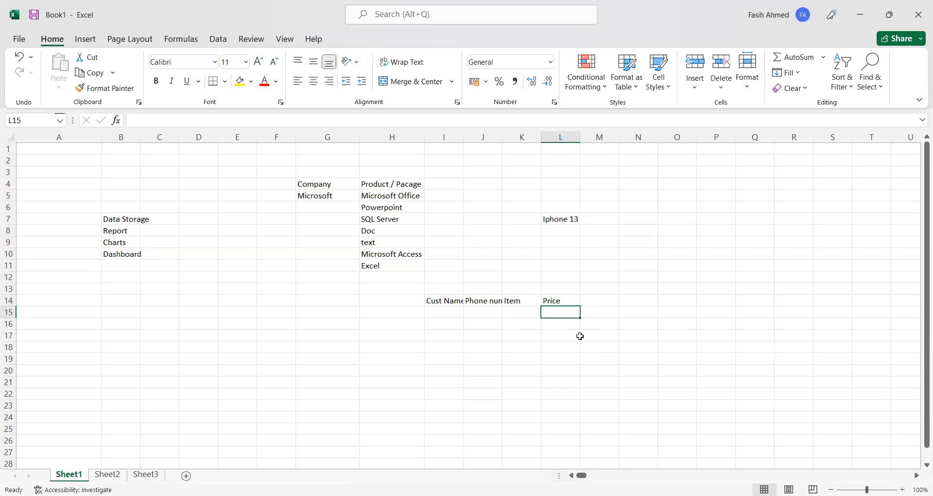
key(Up)
key(Right)
text(QTY)
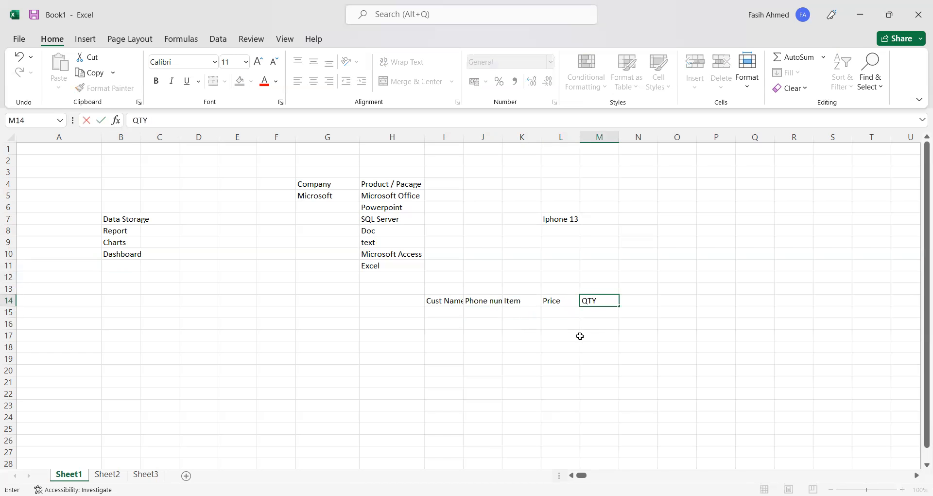
key(Return)
key(Up)
key(Right)
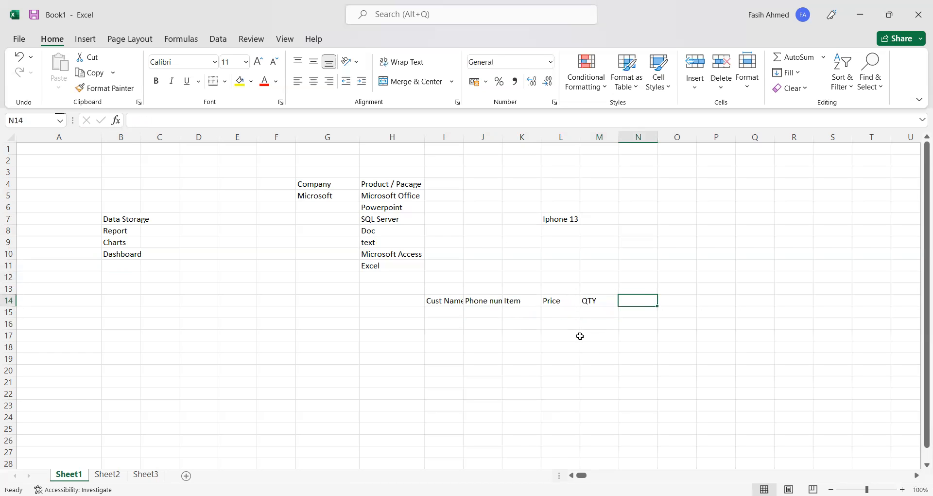
text(Profit)
key(Return)
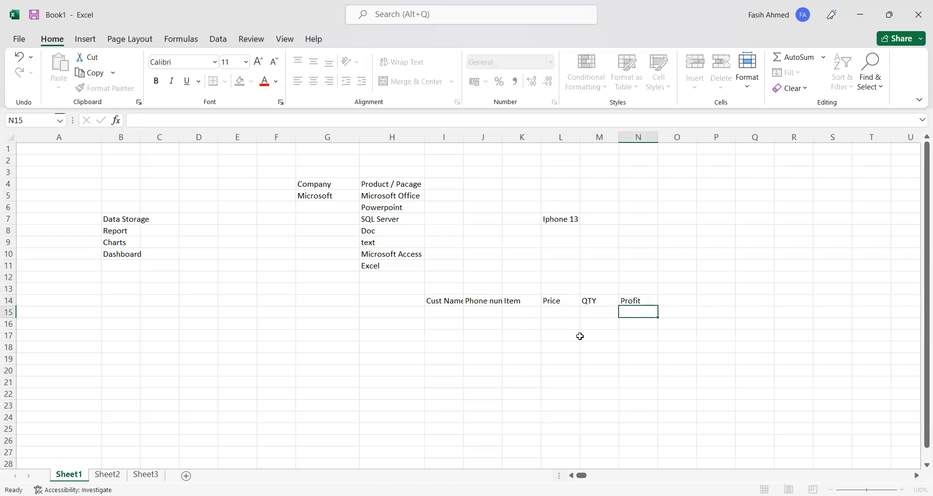
AutoFit the column widths to the headers in I14:N14
key(Up)
key(Left)
key(Left)
key(Left)
key(Left)
key(Left)
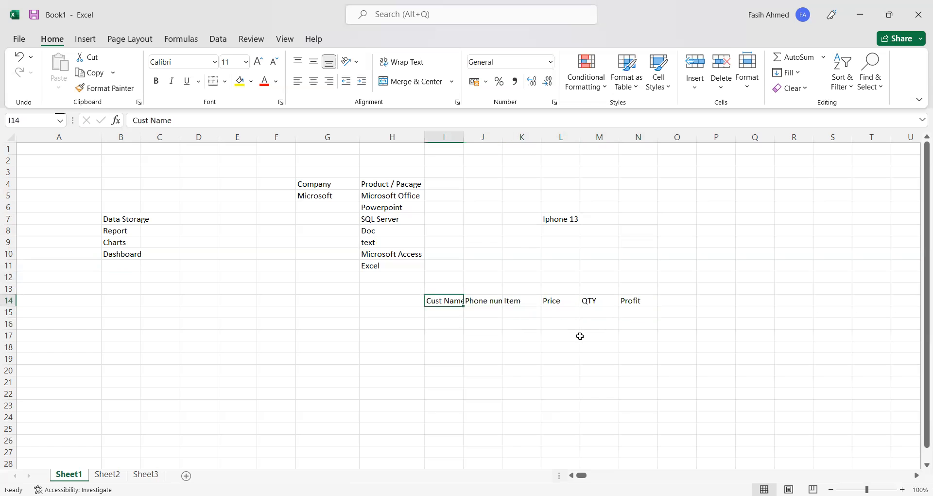
key(shift+Right)
key(ctrl+shift+Right)
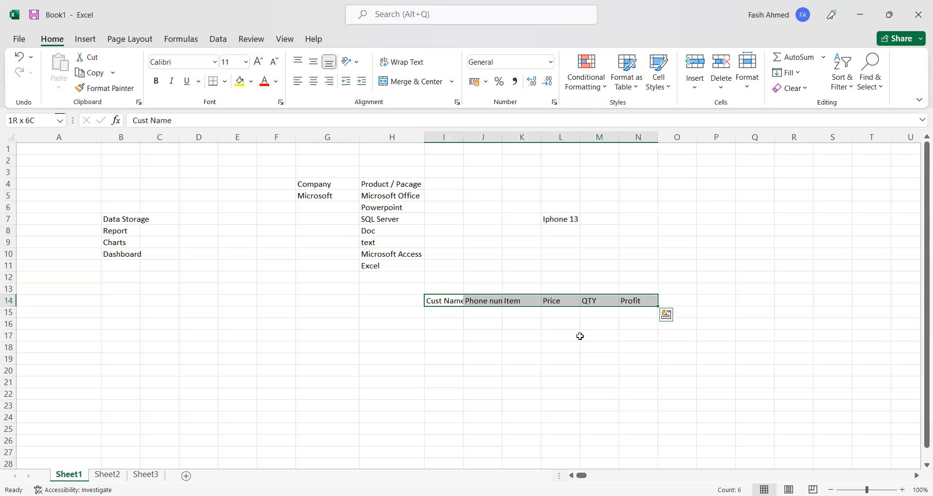
key(alt+o)
key(c)
key(a)
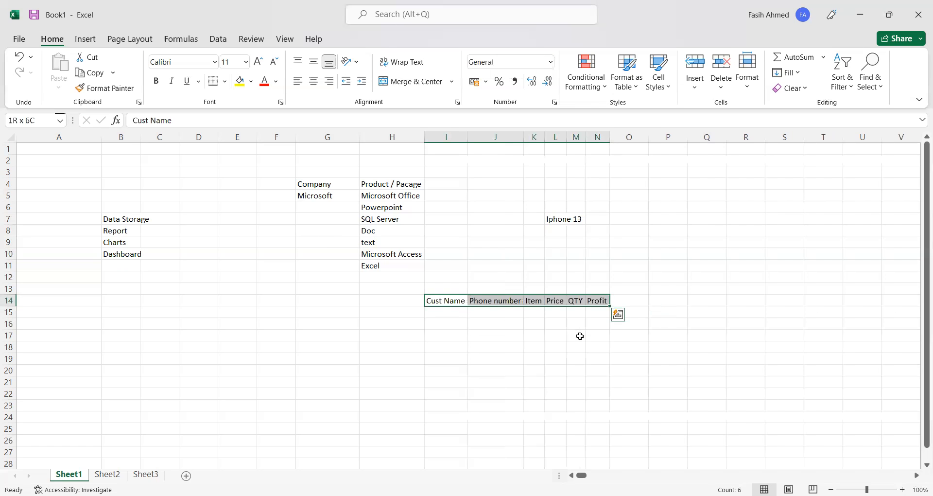
Enter the first customer's name and phone number in cells I15 and J15
key(Down)
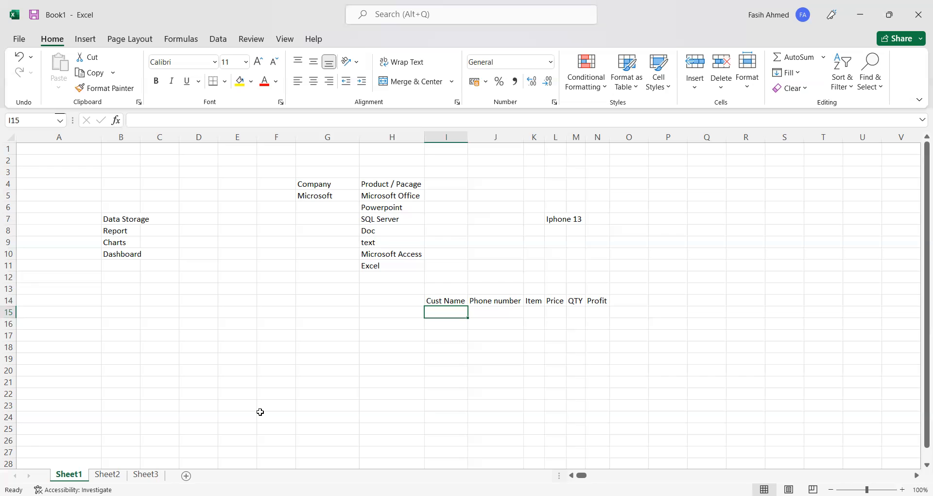
text(Ram)
key(Return)
key(Up)
key(Right)
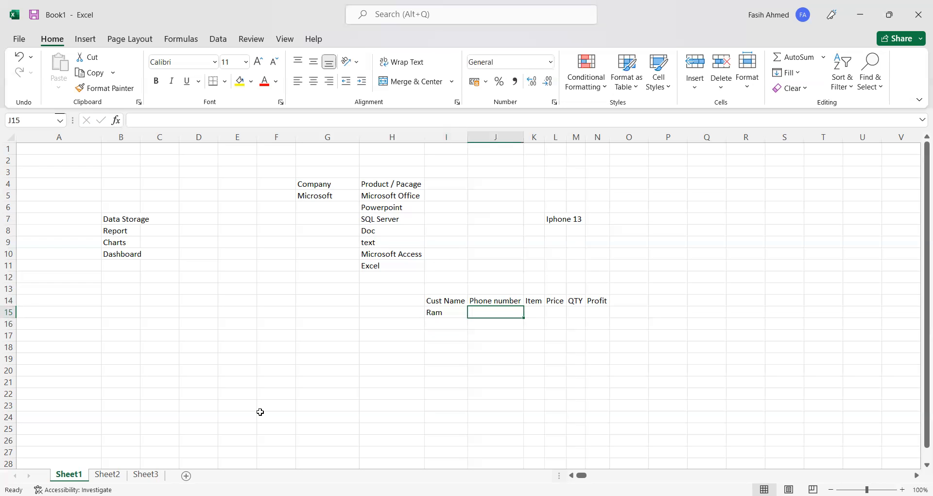
text(25655)
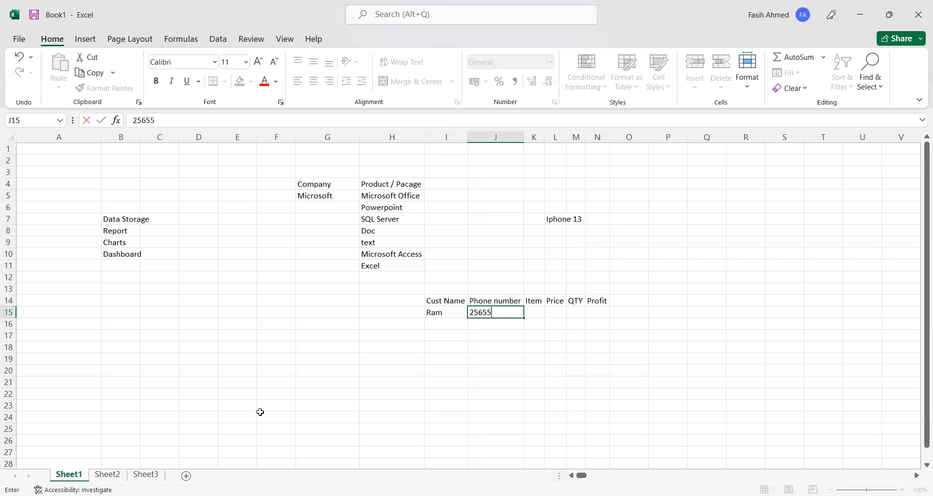
key(Return)
key(Up)
key(Right)
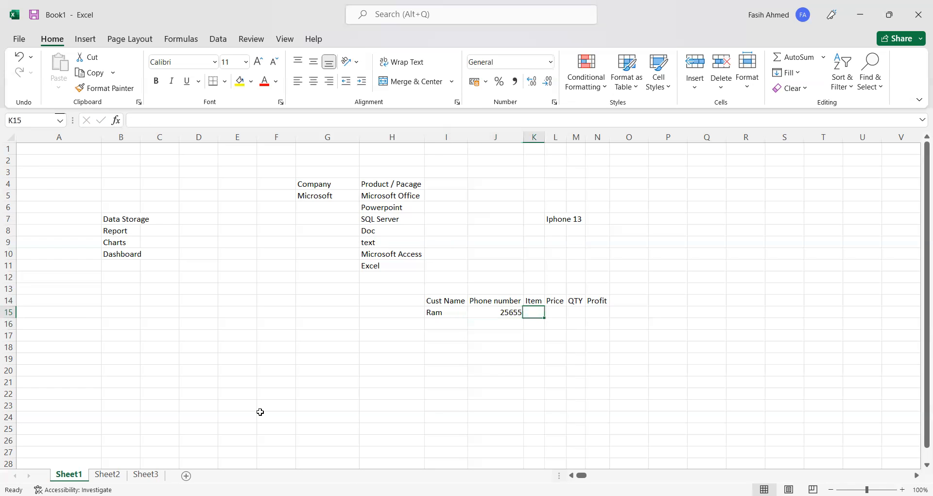
Fill in the customer's item "TV", price 25 and quantity 2 in cells K15:M15
text(TV)
key(Return)
key(Up)
key(Right)
text(25)
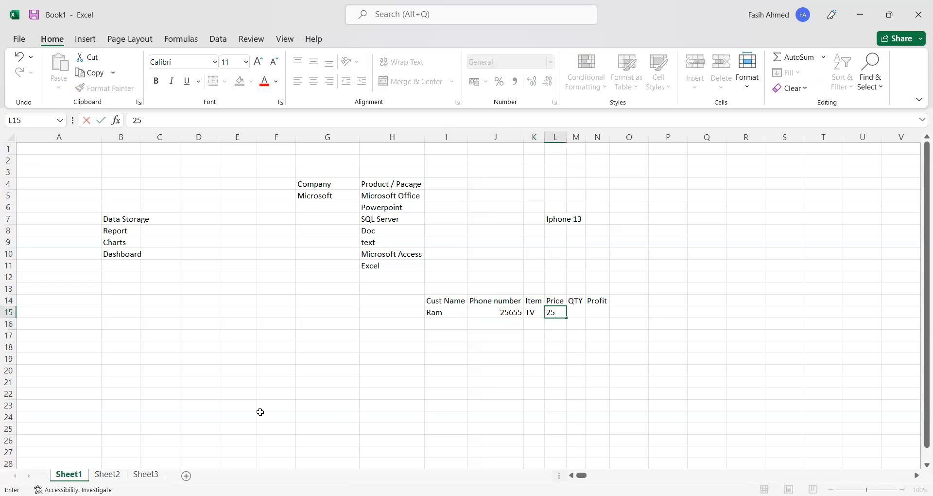
key(Return)
key(Up)
key(Right)
text(2)
key(Return)
key(Up)
key(Right)
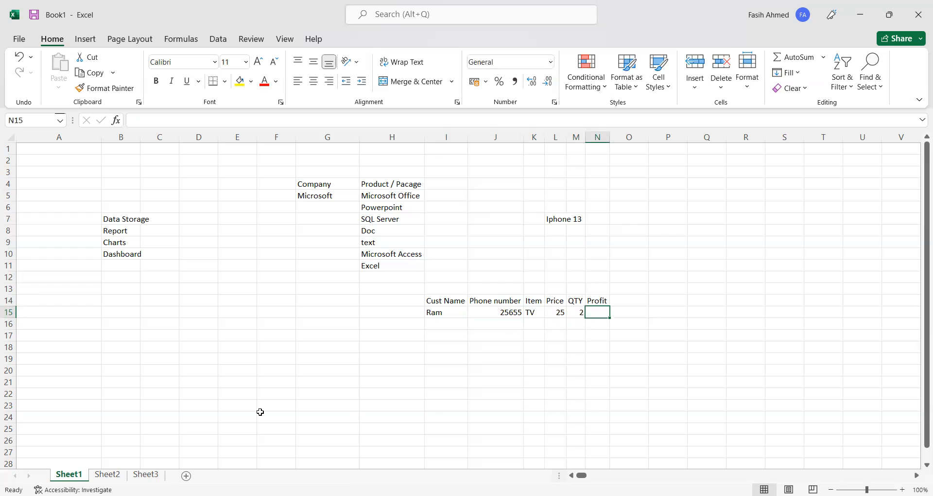
Go through the Item, Price, QTY and Profit headers and the cells beneath them
key(Up)
key(Left)
key(Down)
key(Left)
key(Up)
key(Right)
key(Down)
key(Up)
key(Right)
key(Down)
key(Up)
key(Right)
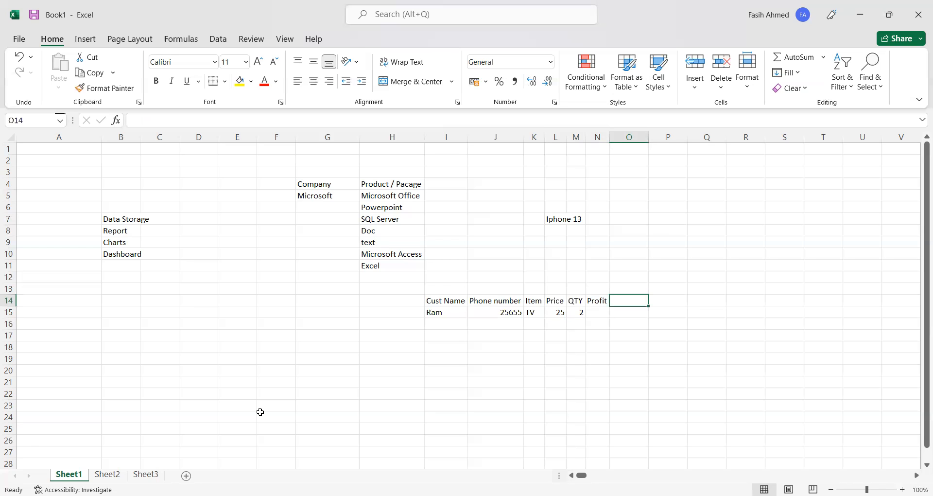
Highlight the entire rows 15, 17 and 18 one at a time to examine how rows run
key(Left)
key(Left)
key(Left)
key(Down)
key(shift+space)
key(Down)
key(Left)
key(Left)
key(Left)
key(Down)
key(shift+space)
key(Down)
key(shift+space)
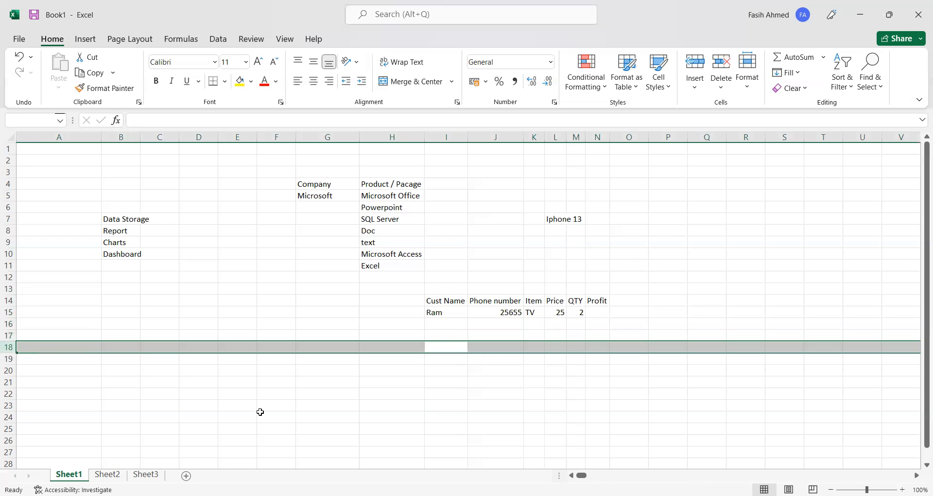
Check the worksheet's last row in column A and return to cell A1
key(Down)
key(Down)
key(Up)
key(Up)
key(Up)
key(Up)
key(Up)
key(Up)
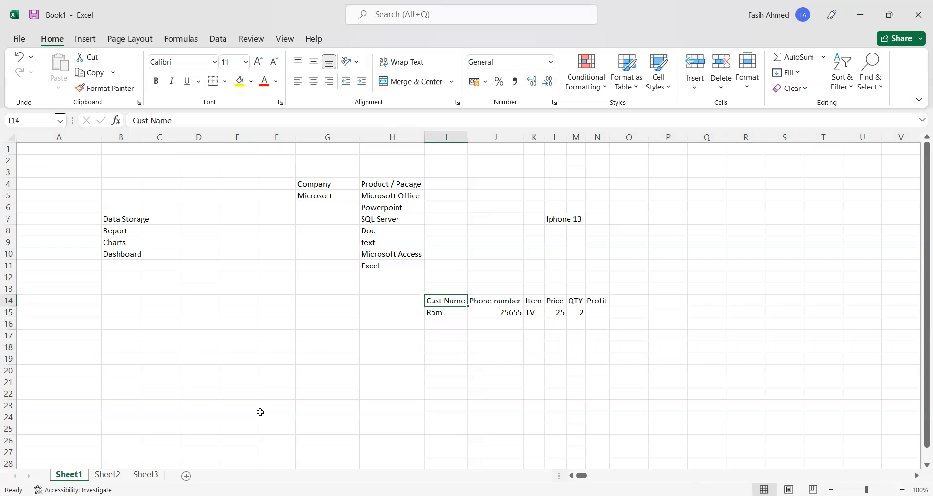
key(ctrl+Up)
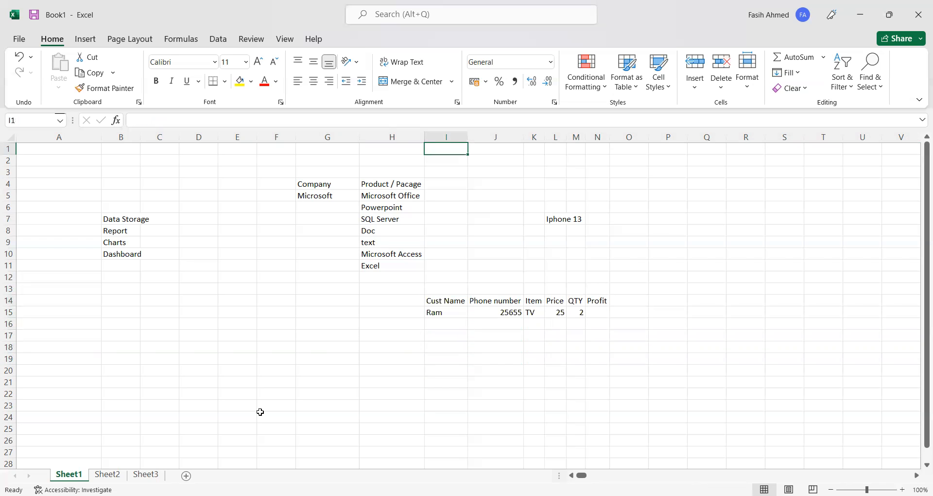
key(ctrl+Left)
key(ctrl+Down)
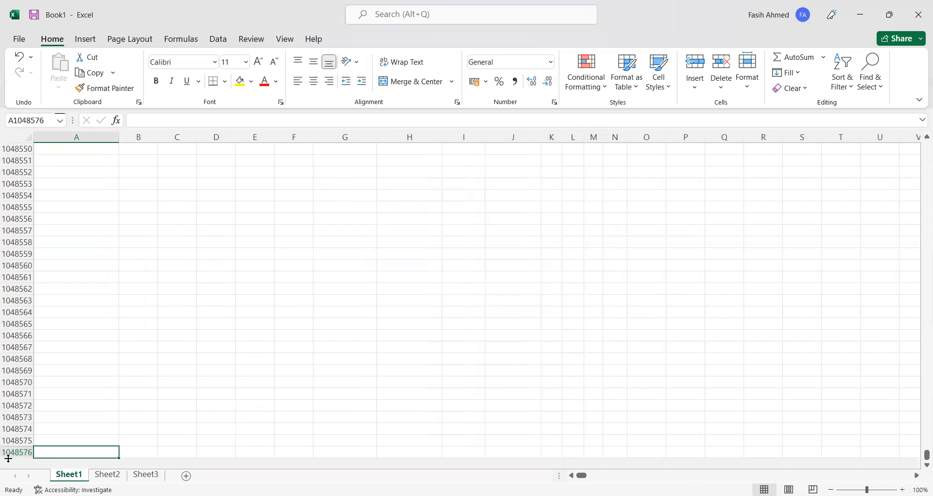
key(ctrl+Up)
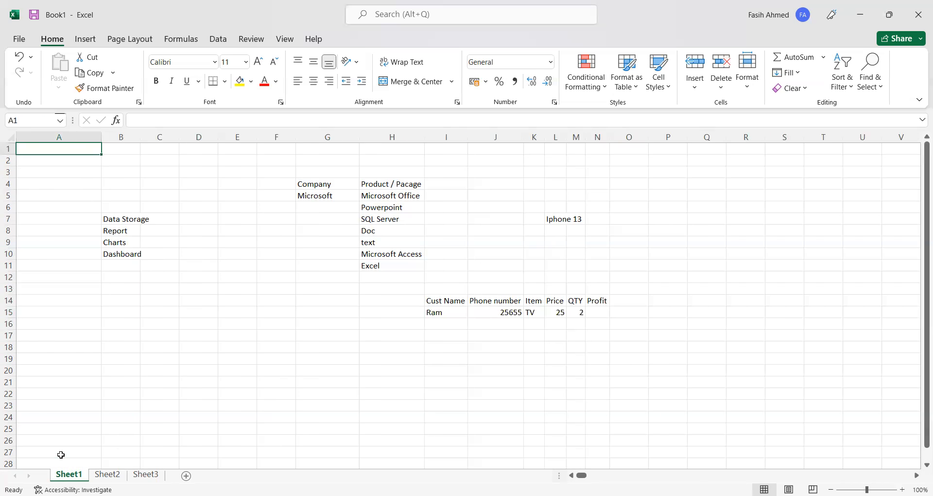
Highlight the entire rows 2 through 5 one by one, and the customer record in row 15
key(Down)
key(shift+space)
key(Down)
key(shift+space)
key(Down)
key(shift+space)
key(Down)
key(shift+space)
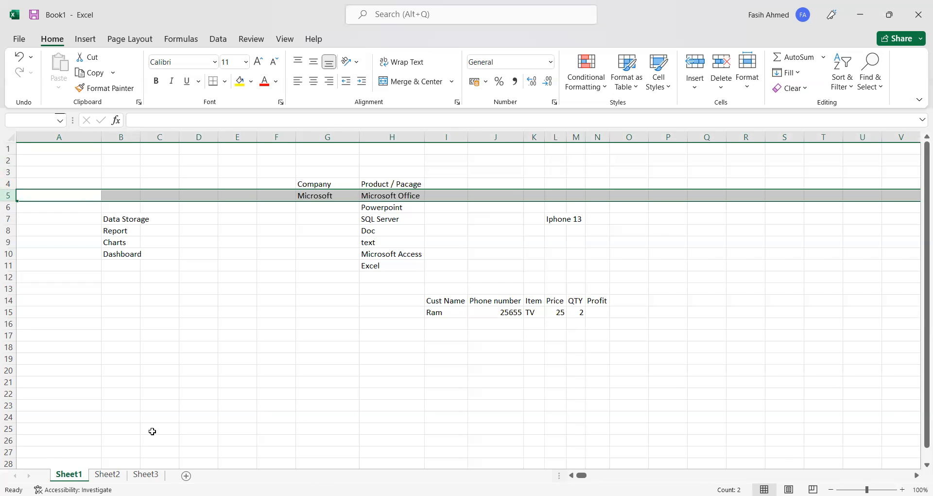
drag(452, 313, 728, 315)
key(shift+space)
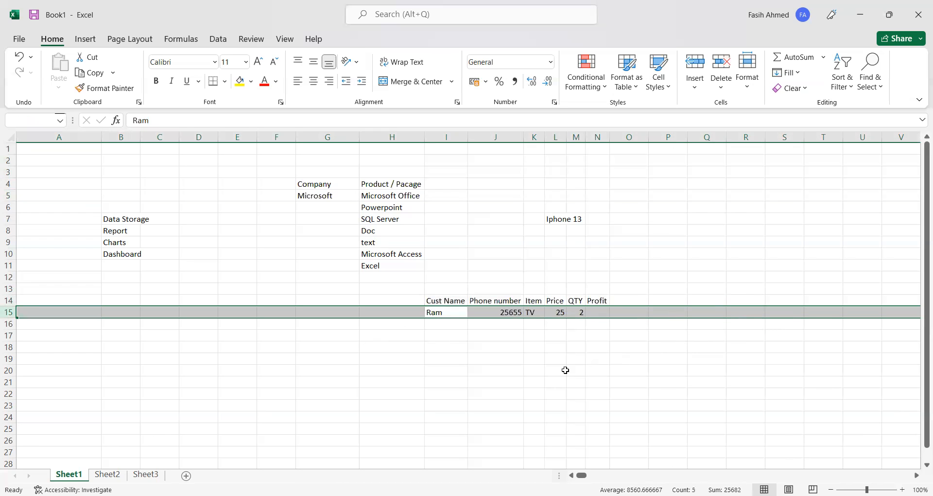
Go through the table headers from "Cust Name" to "Profit" and select the header range I14:N14
click(446, 301)
click(508, 301)
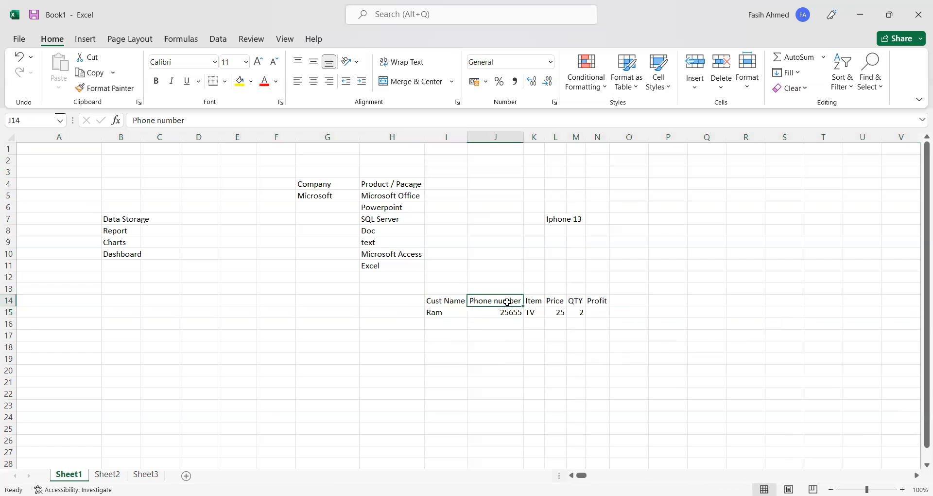
click(534, 301)
click(559, 301)
click(578, 301)
click(600, 300)
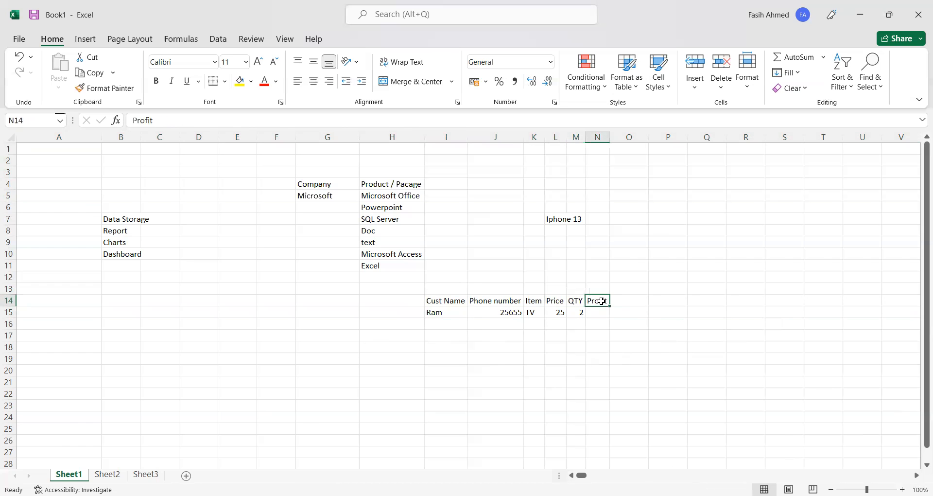
click(450, 301)
key(shift+space)
click(449, 301)
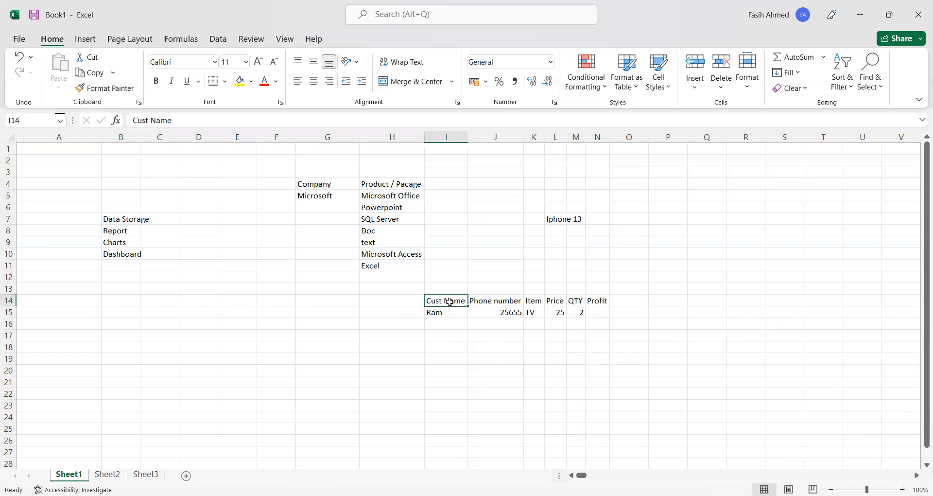
drag(454, 301, 598, 302)
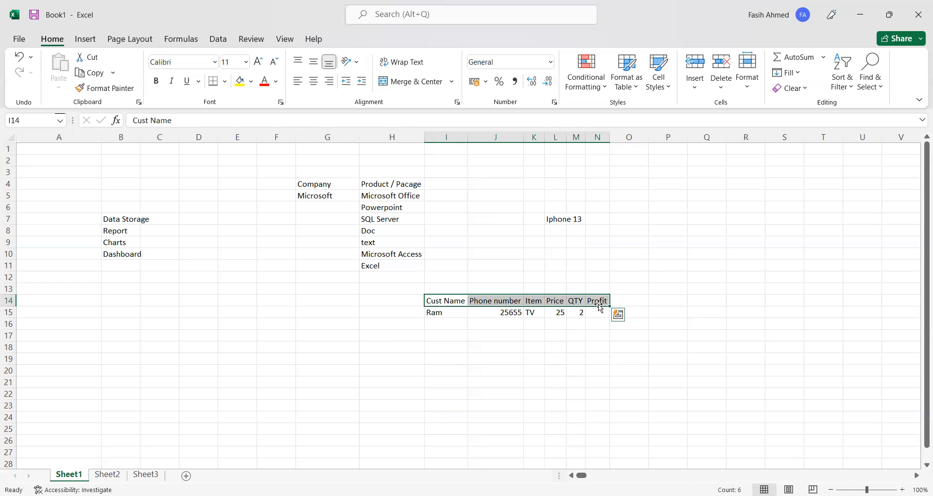
Highlight the entire columns I through M one at a time to examine the table's columns
click(449, 137)
click(498, 132)
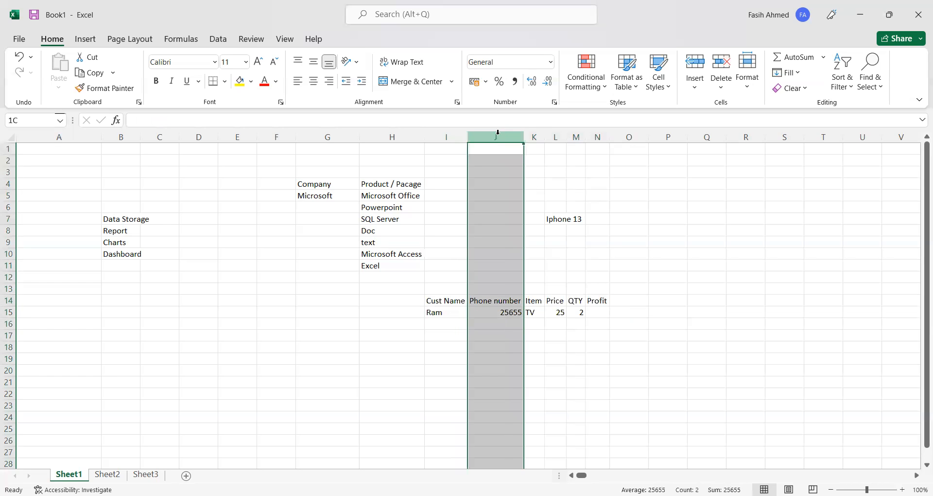
click(535, 135)
click(554, 134)
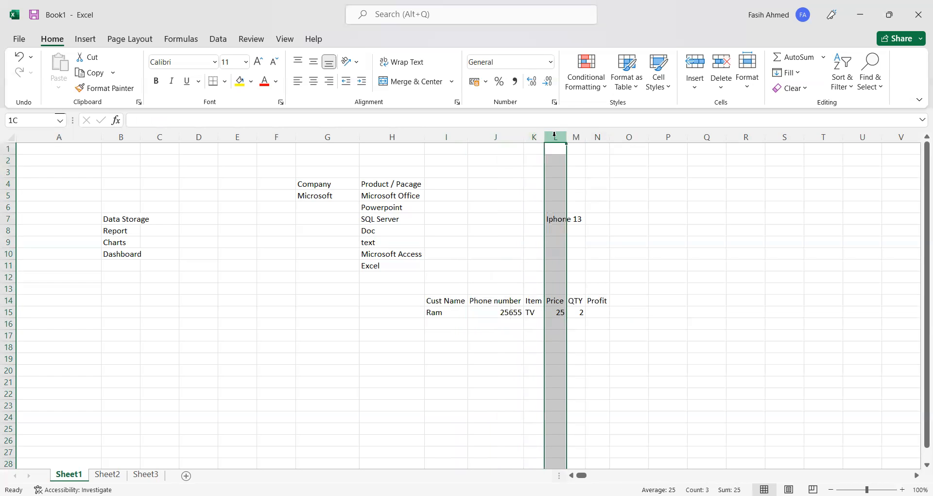
click(576, 137)
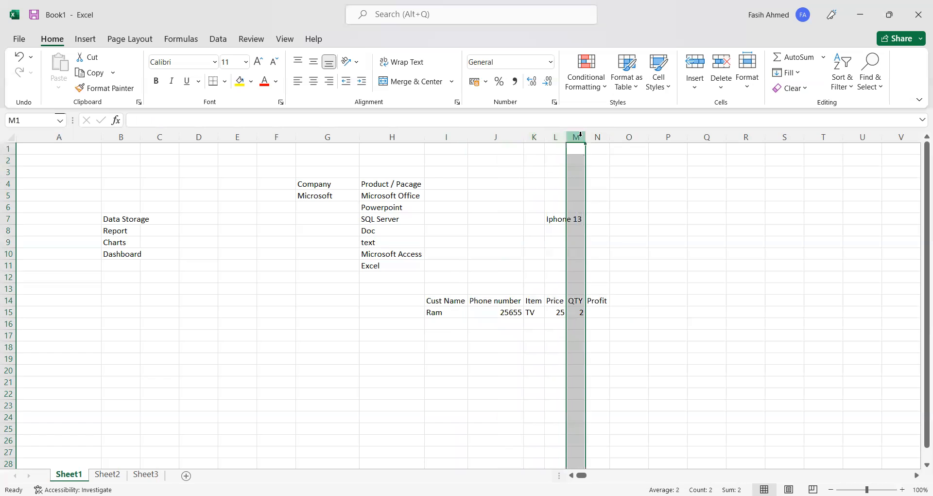
click(315, 355)
click(254, 320)
click(187, 327)
click(229, 407)
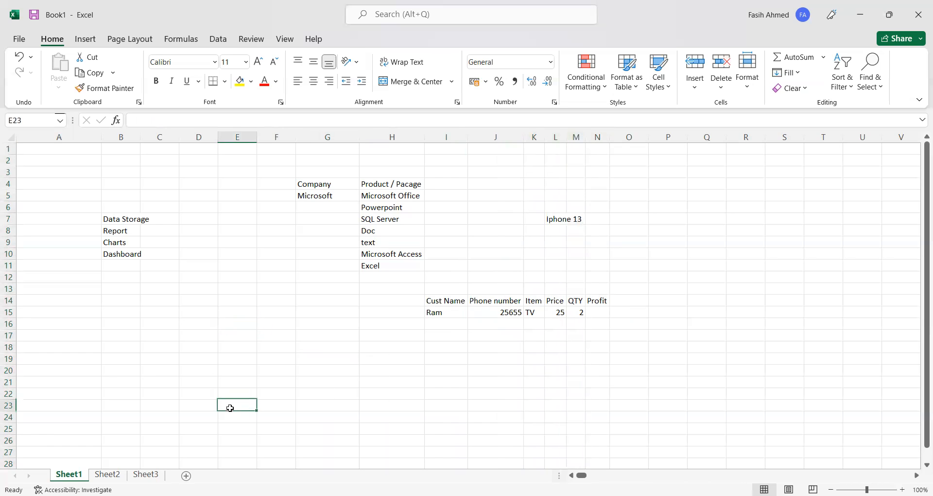
double_click(325, 361)
click(230, 312)
click(228, 311)
click(226, 277)
click(277, 300)
click(343, 304)
click(384, 347)
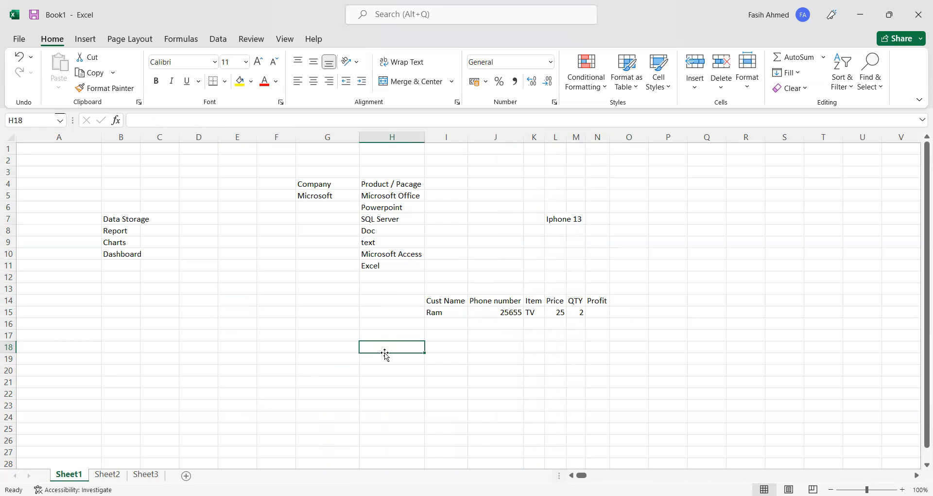
Enter the label "Rows" in cell H18 and the value 1048576 beside it in I18
text(Rows)
key(Return)
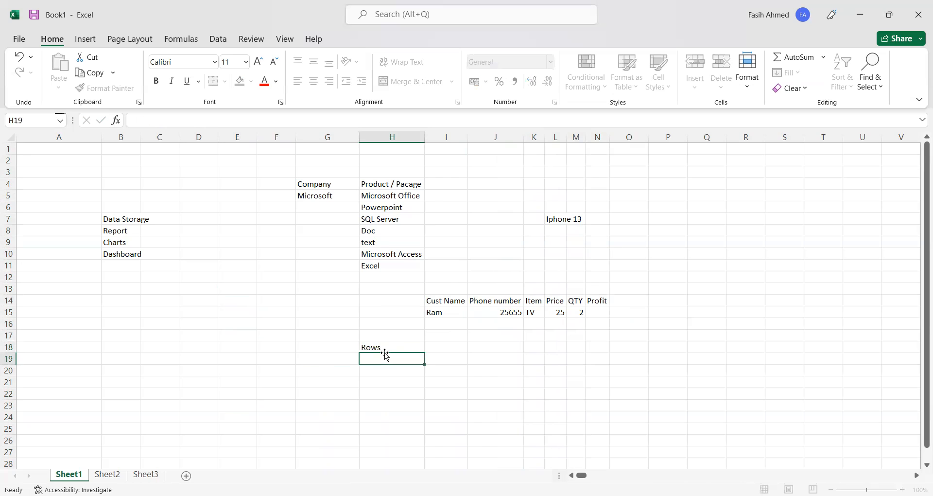
click(385, 351)
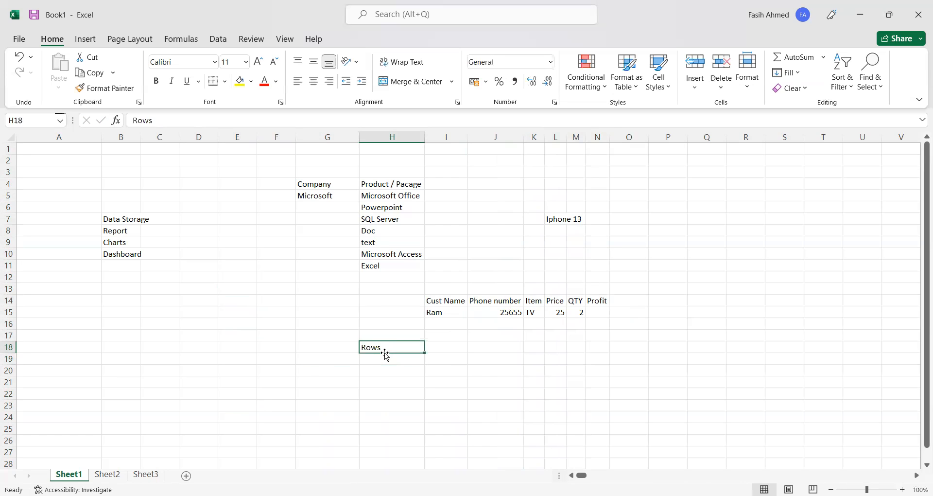
key(Right)
text(1048576)
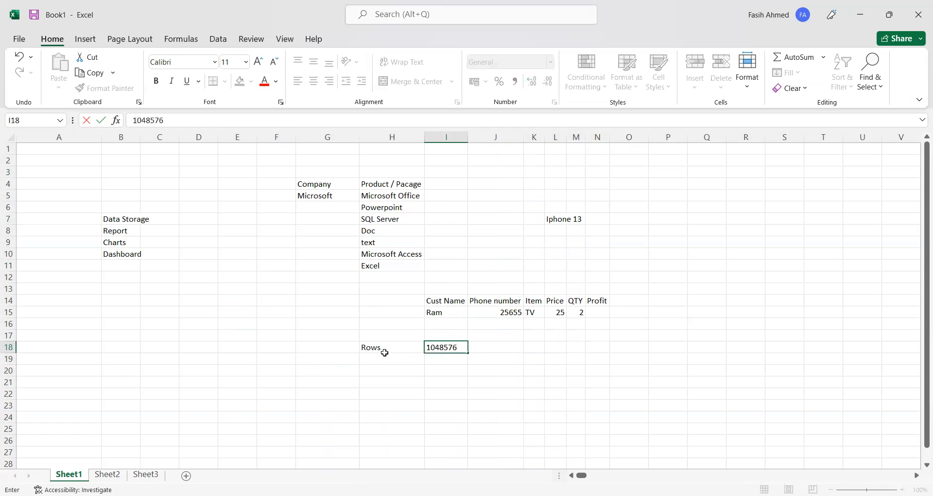
key(Return)
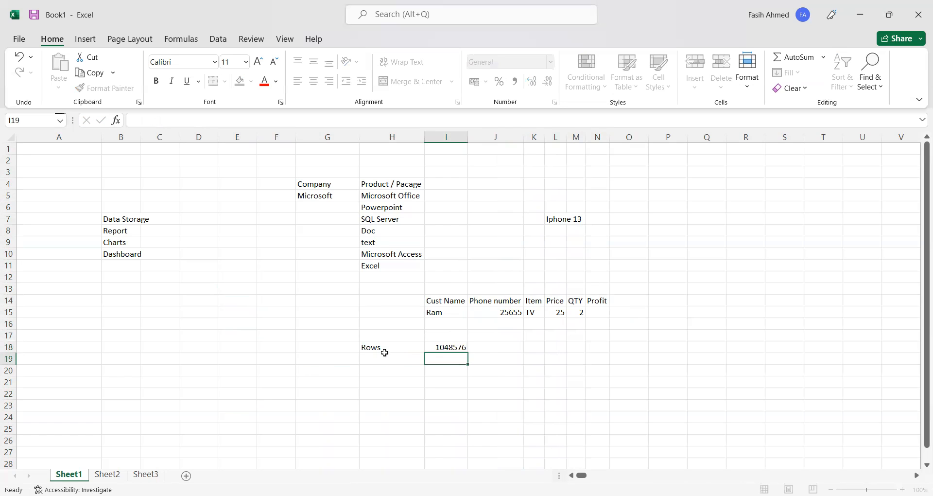
Enter the label "Columns" in cell H19, directly below "Rows"
click(386, 355)
text(Column)
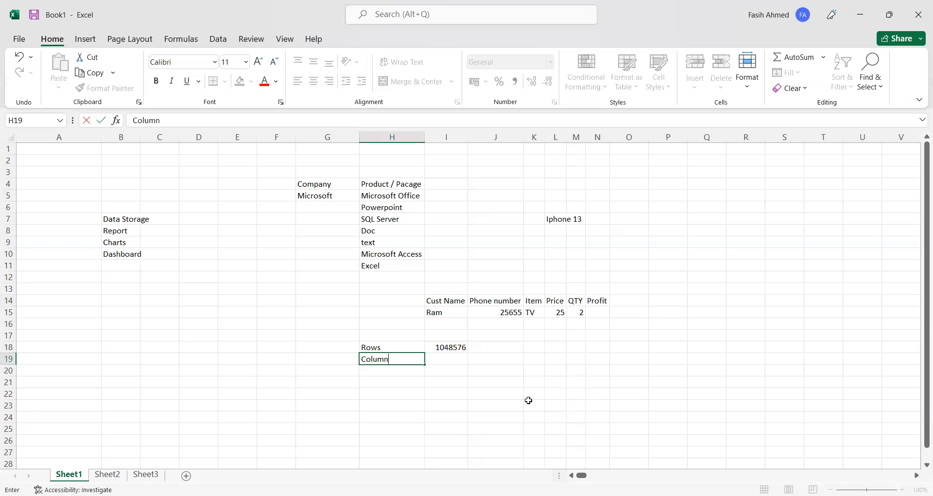
text(s)
key(Return)
key(Up)
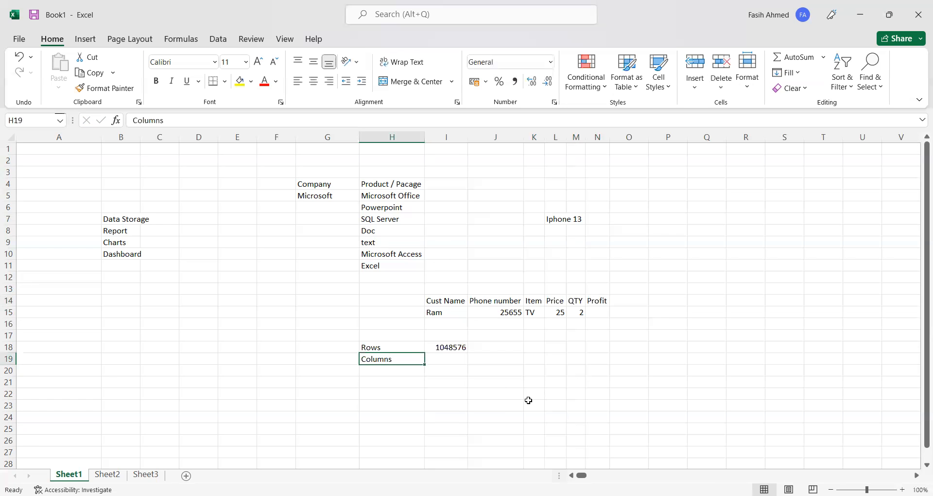
Highlight the entire columns H and I and the entire row 1 to compare columns with rows
key(ctrl+space)
key(Right)
key(ctrl+space)
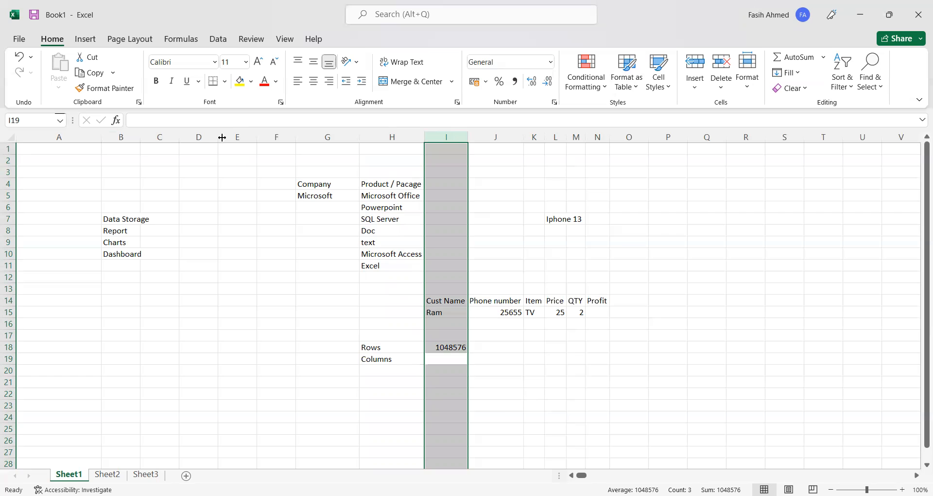
click(7, 149)
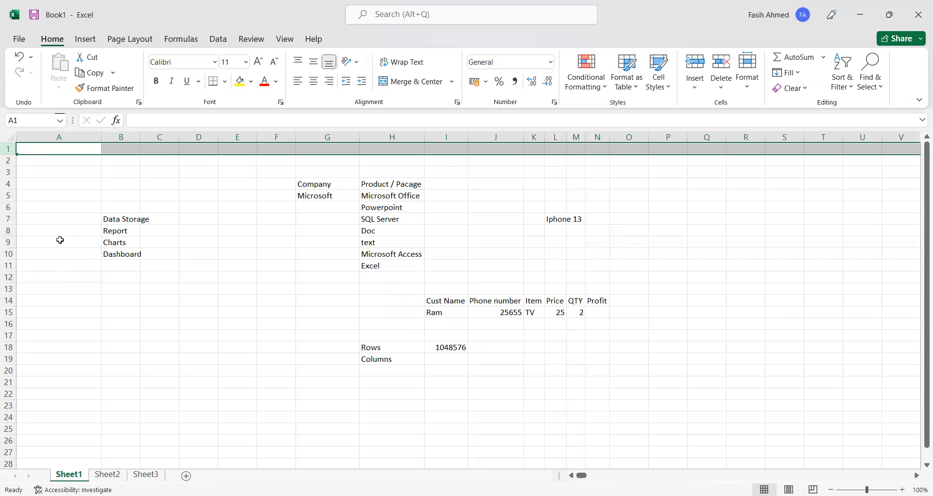
click(225, 325)
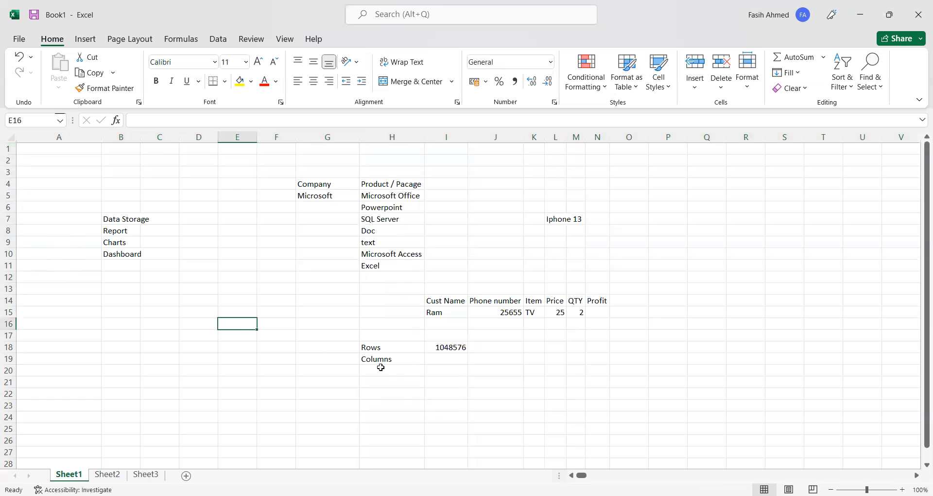
Enter the label "Cells" in cell H20, directly below "Columns"
click(380, 370)
text(Cells)
key(Return)
Fill the entire row 17 with the value 1 to count the worksheet's columns, and clear the row again
key(Up)
key(Up)
key(Right)
key(Left)
key(Left)
key(Left)
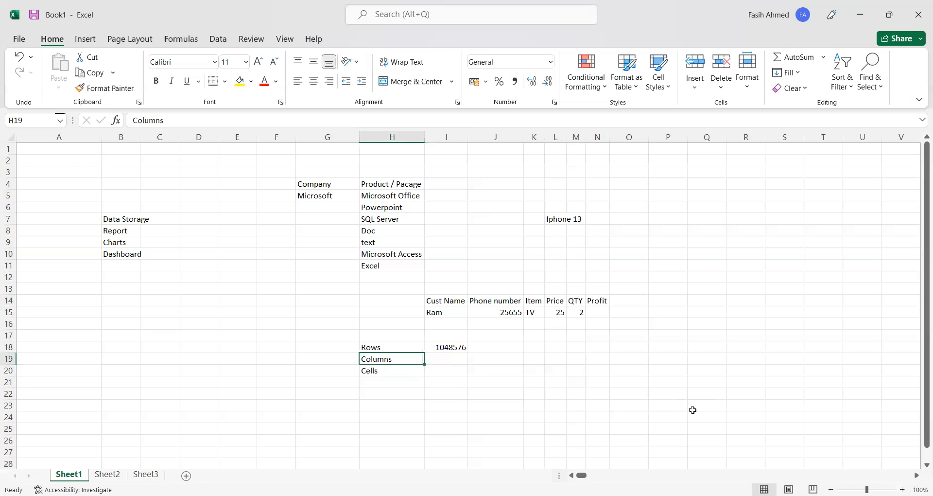
key(Left)
key(Left)
key(Left)
key(Left)
key(Left)
key(Up)
key(Up)
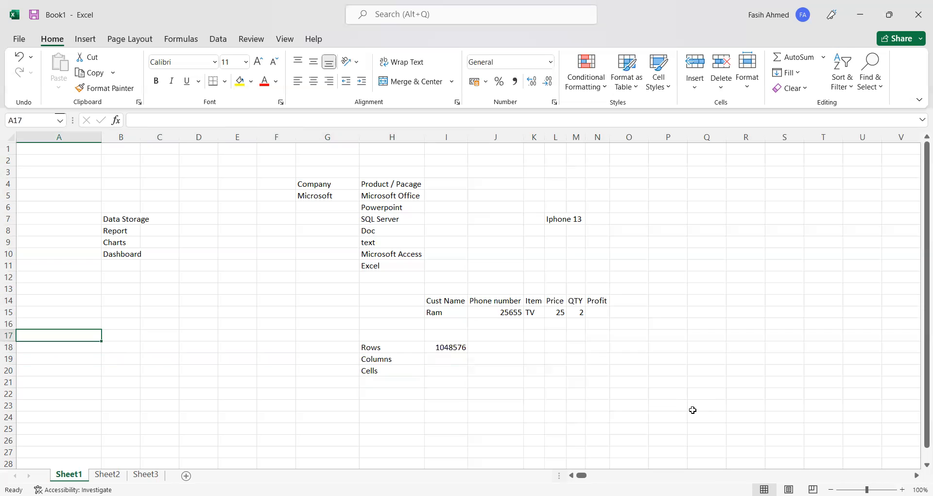
key(shift+space)
text(1)
key(ctrl+Return)
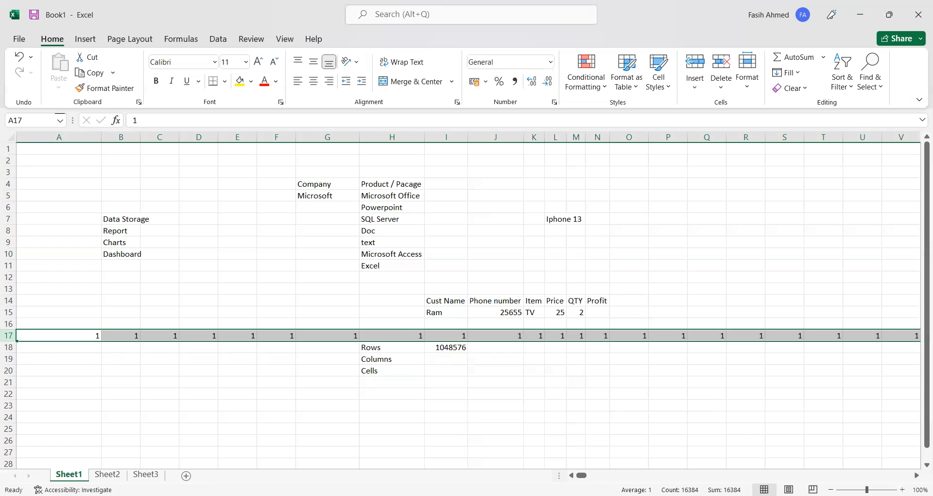
key(Delete)
Enter 16384 in cell I19 as the number of columns
click(439, 361)
text(16)
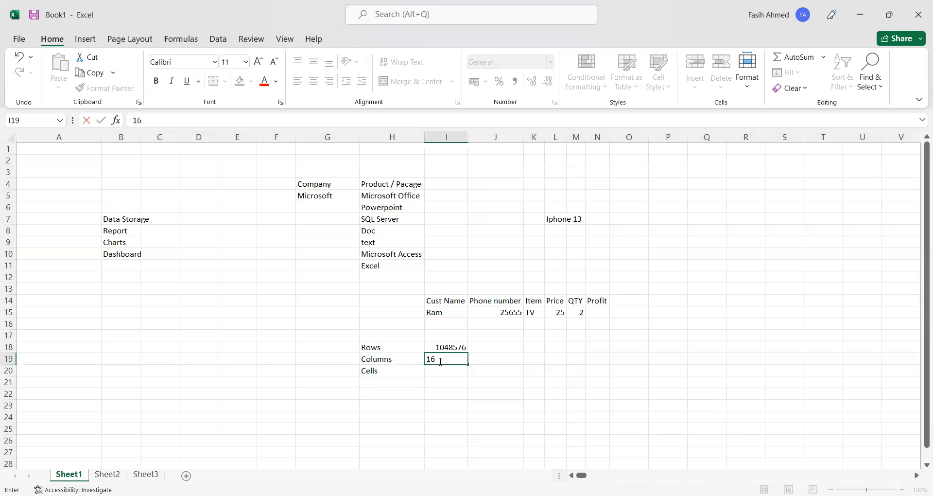
text(384)
key(Return)
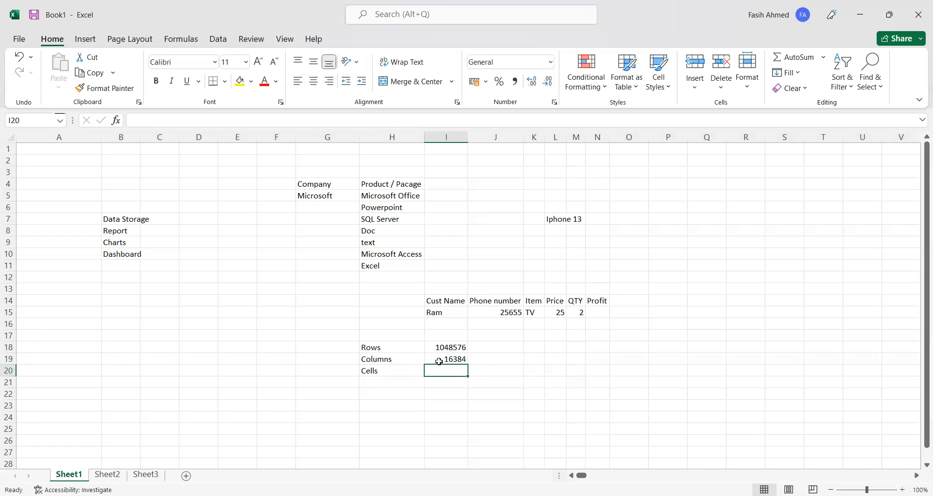
Calculate the total number of cells in I20 with the formula =I18*I19
text(=)
key(Up)
key(Up)
text(*)
key(Up)
key(Return)
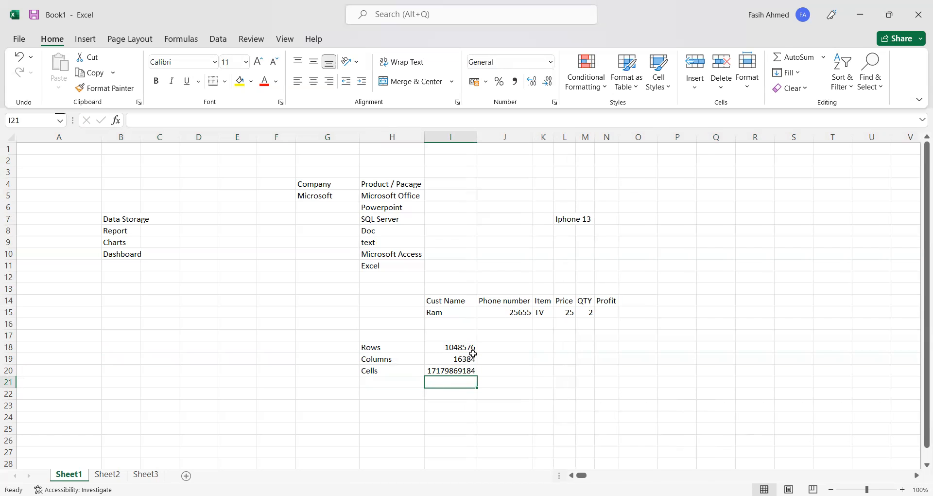
Review the rows, columns and cells figures in H18:I20, including the multiplication formula in I20
drag(469, 346, 471, 358)
click(462, 373)
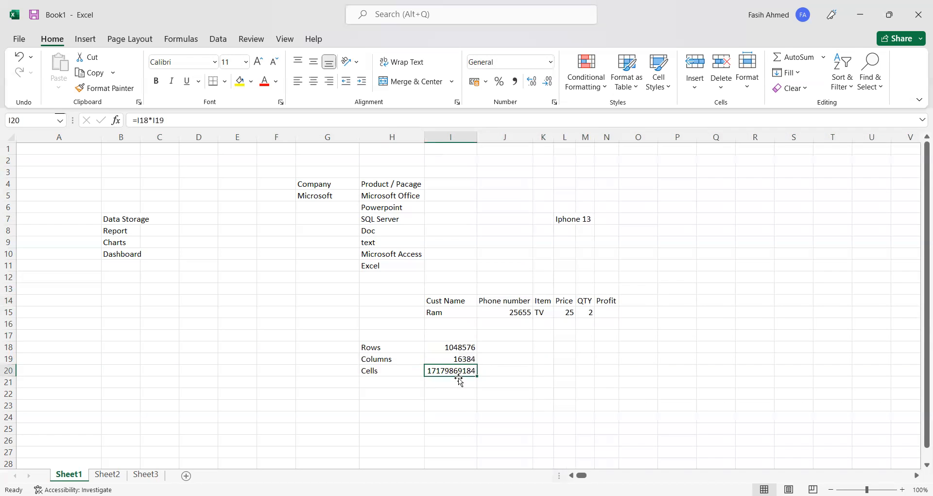
click(381, 369)
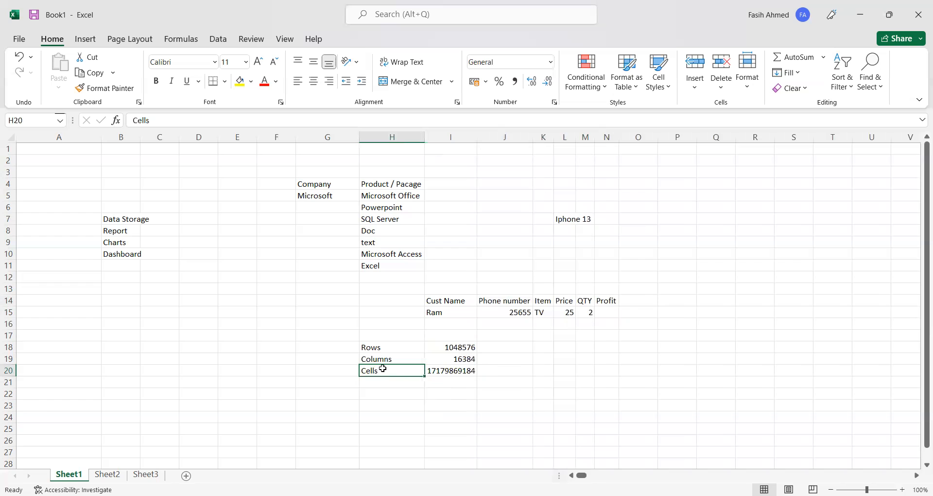
click(460, 370)
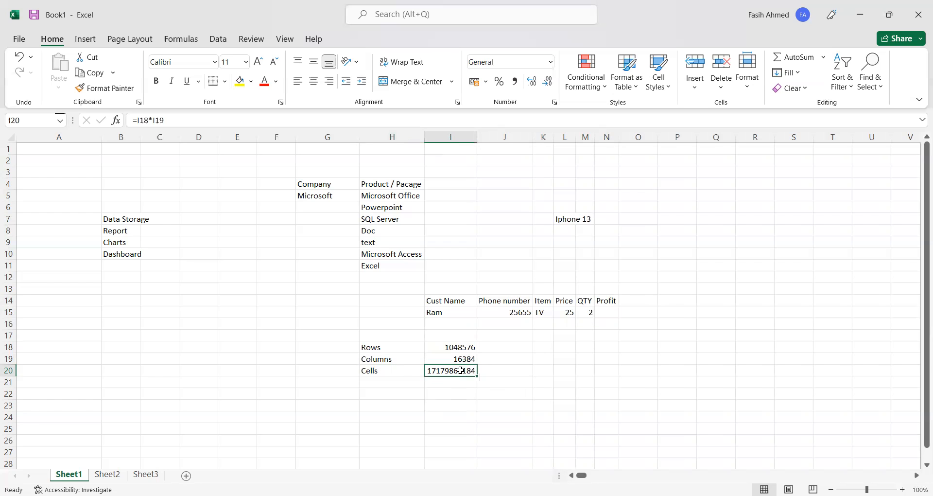
drag(376, 346, 454, 370)
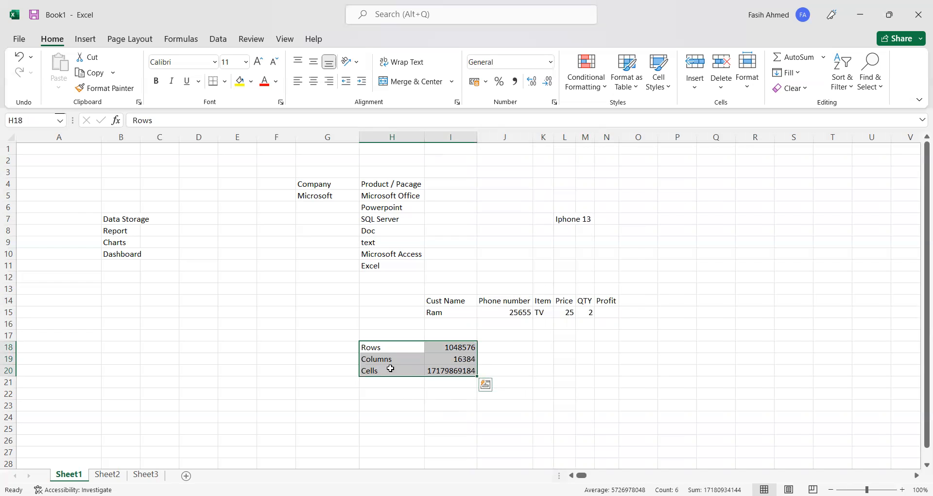
click(264, 328)
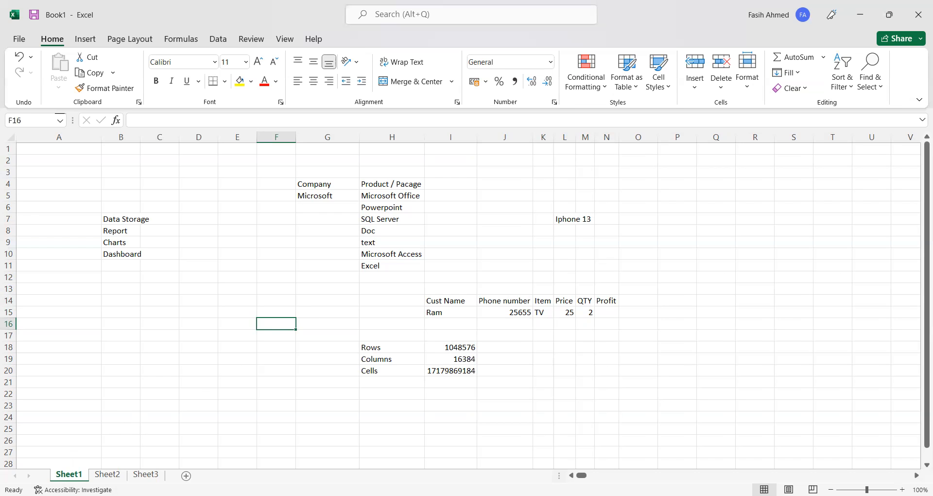
View Sheet2 and Sheet3, and return to Sheet1
click(107, 475)
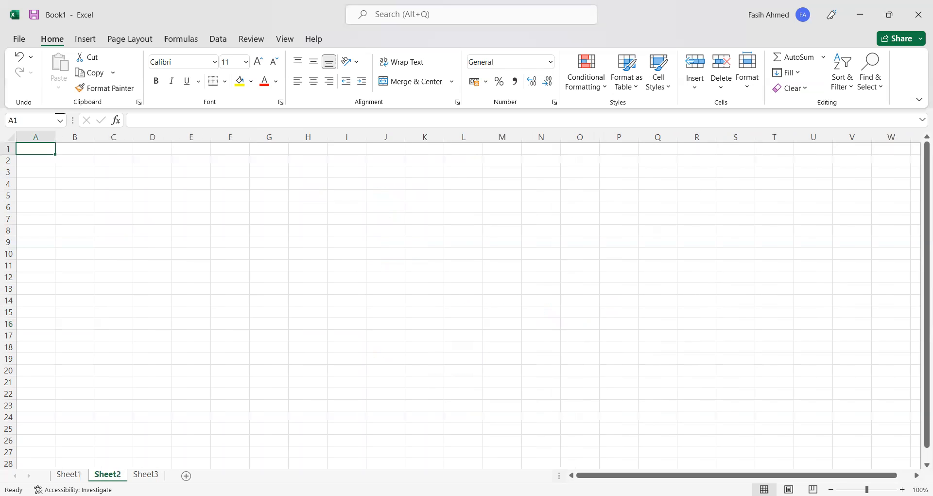
click(146, 475)
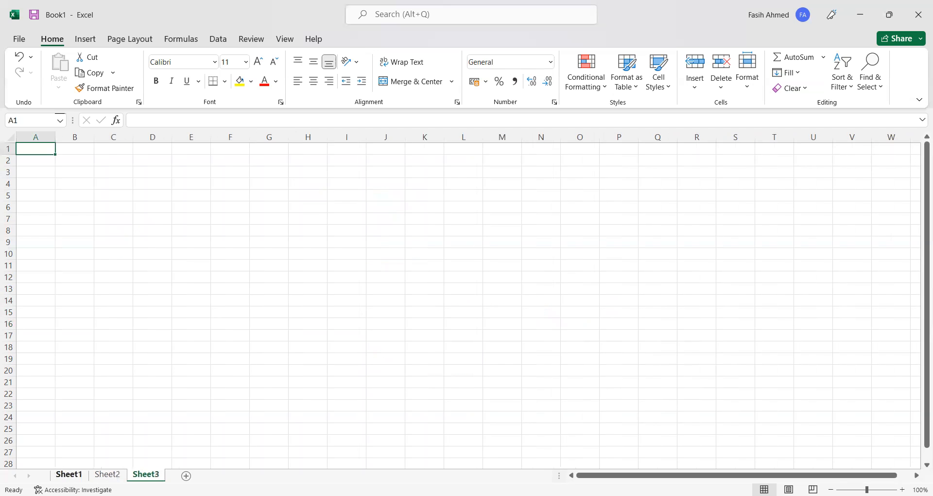
click(68, 474)
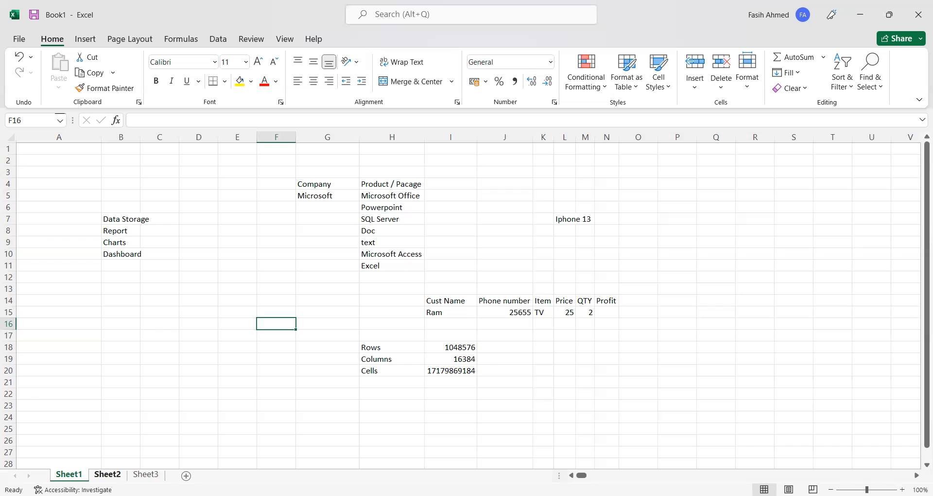
List the terms "Worksheet", "Sheet" and "Tabs" in cells A19 to A21 of Sheet1
click(70, 366)
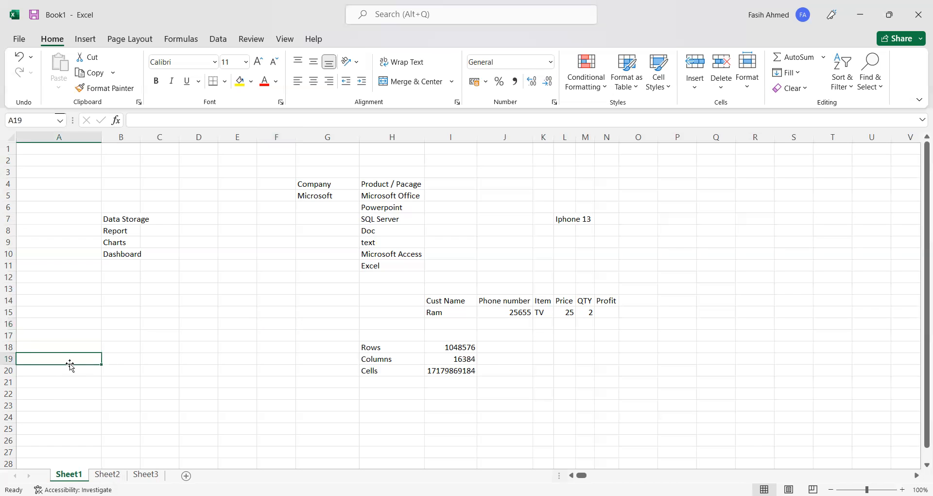
text(Workshee)
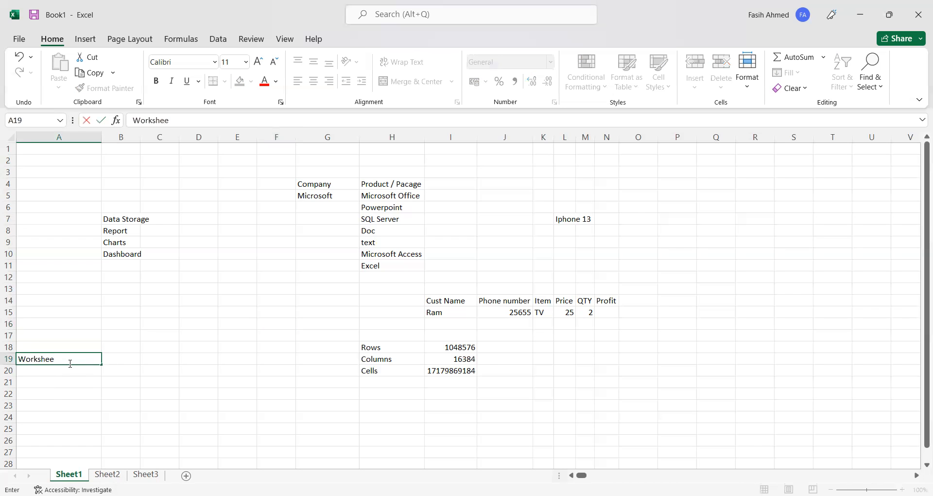
text(t)
key(Return)
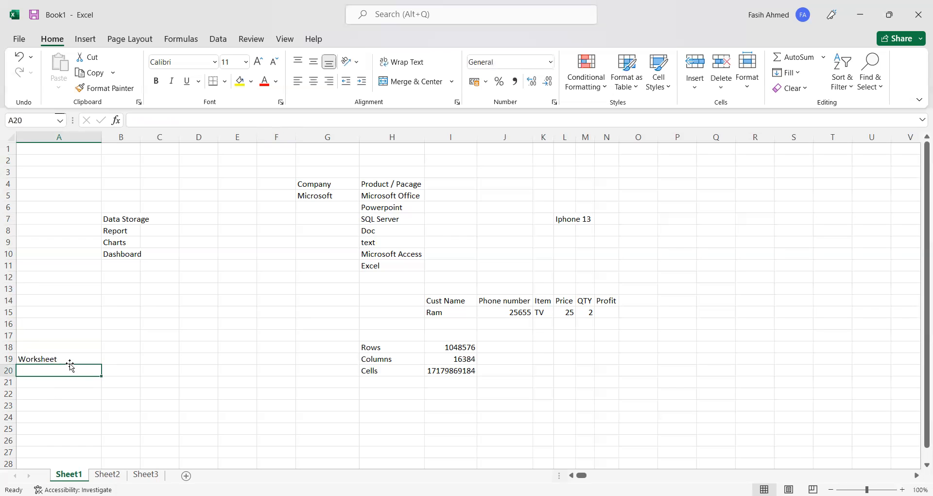
text(Sheet)
key(Return)
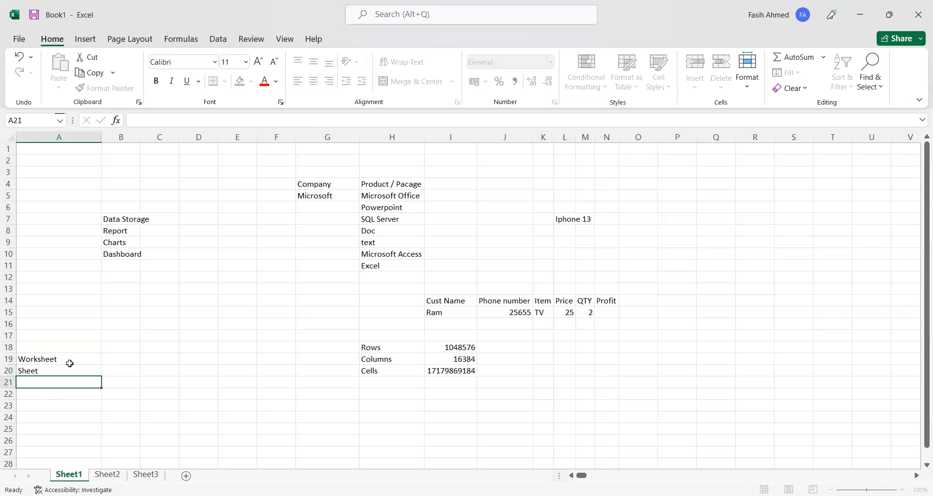
text(Tabs)
key(Return)
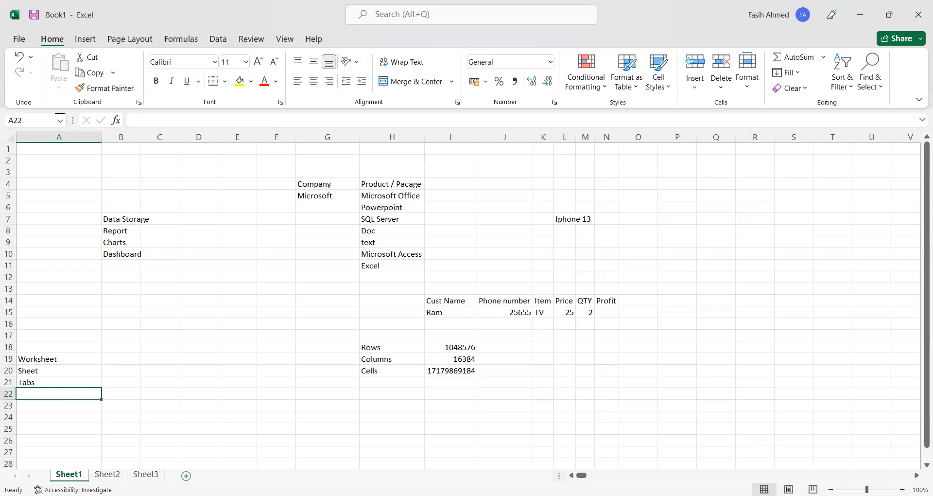
Add five worksheets to the workbook: three in a row after Sheet1, one after Sheet3 and one after Sheet6
click(185, 475)
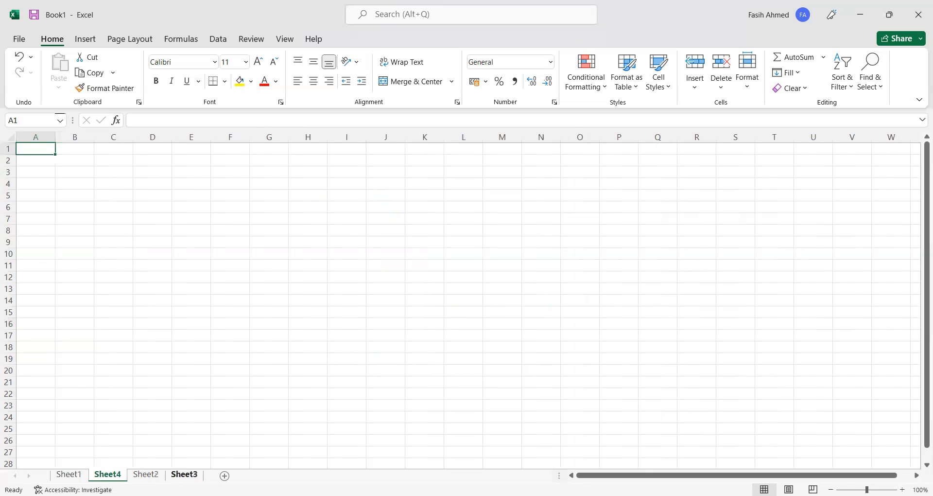
click(224, 475)
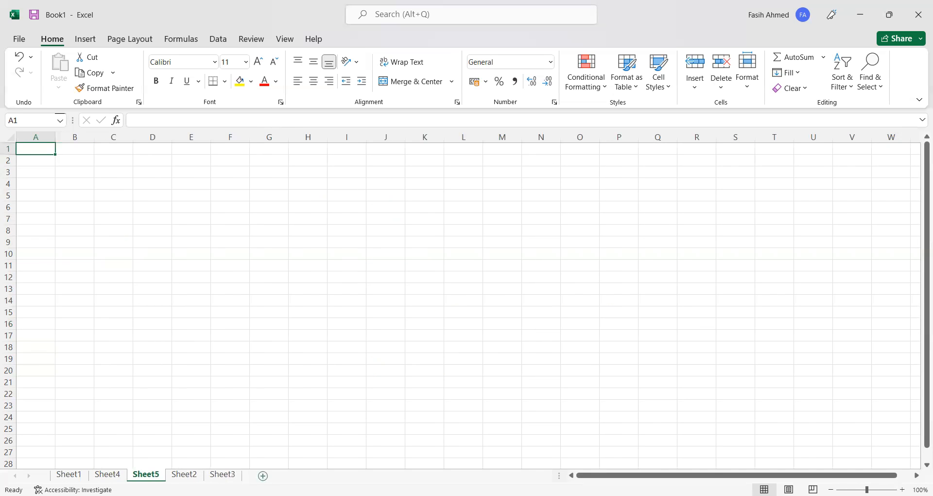
click(263, 476)
click(261, 474)
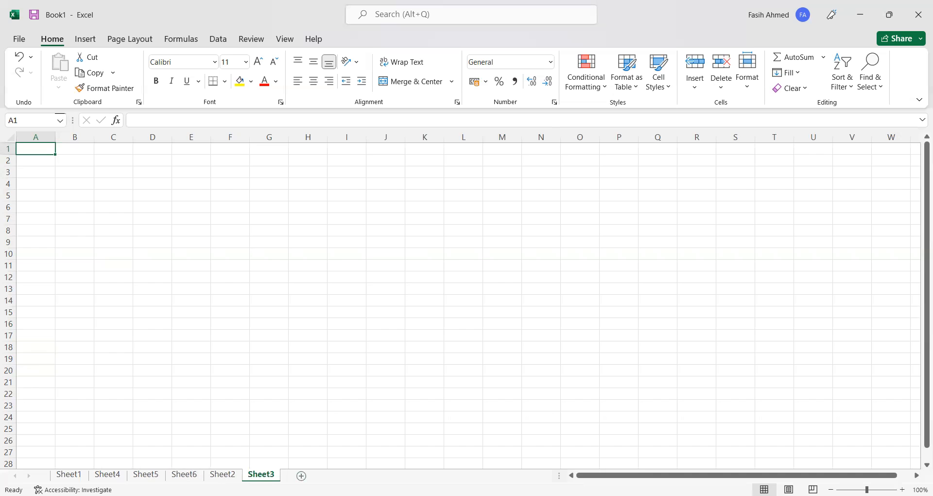
click(302, 475)
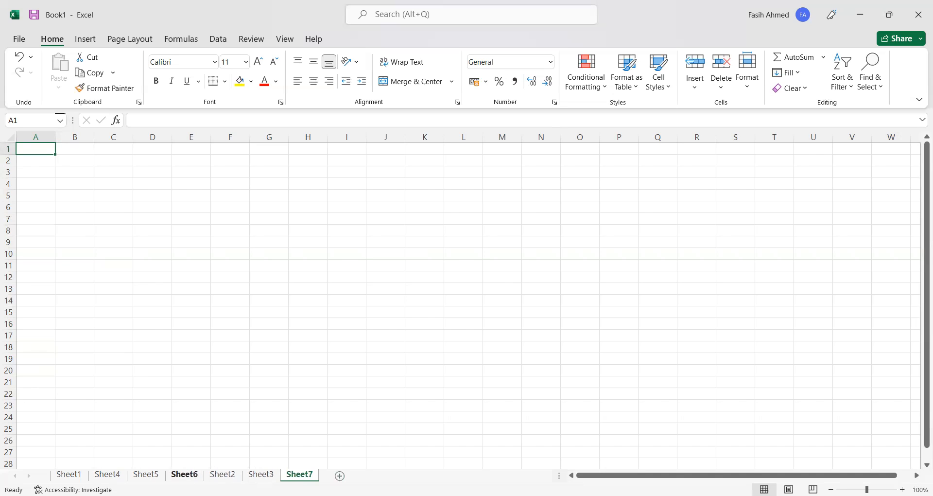
click(195, 476)
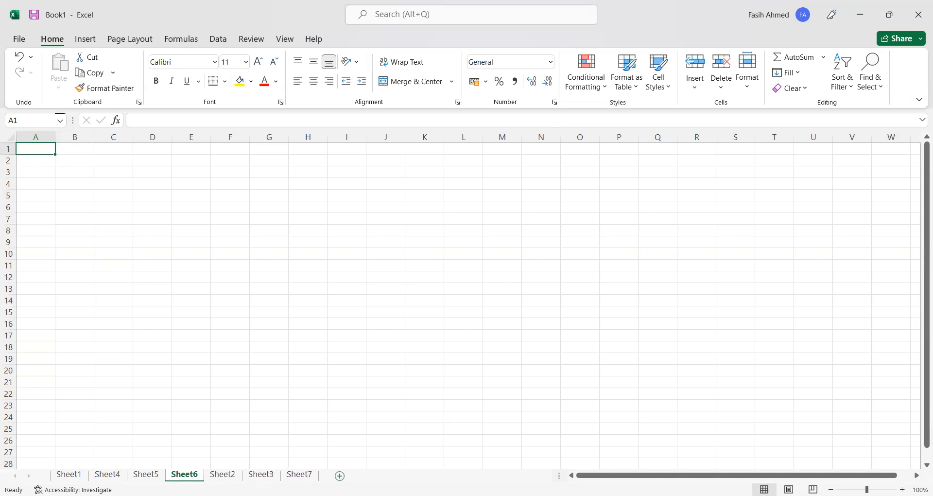
click(339, 475)
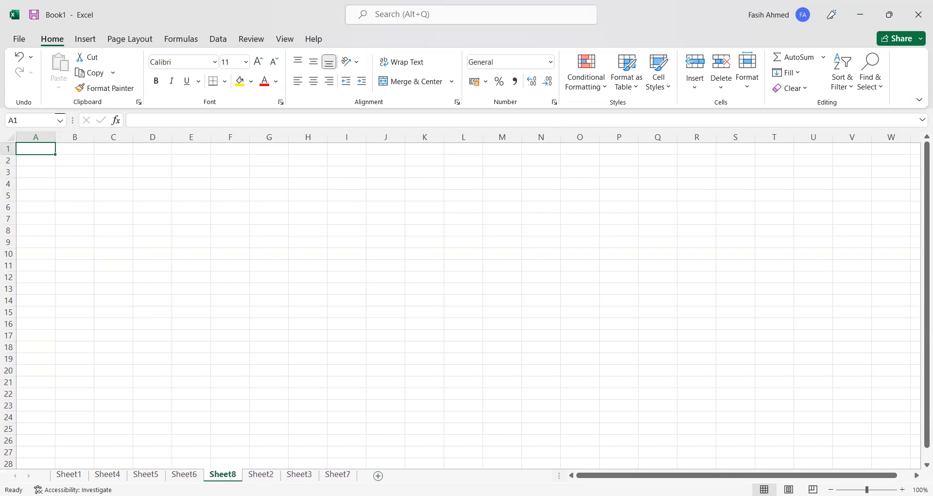
Move Sheet2 so that it directly follows Sheet1 in the sheet order
ctrl+click(72, 474)
click(265, 475)
drag(265, 475, 117, 475)
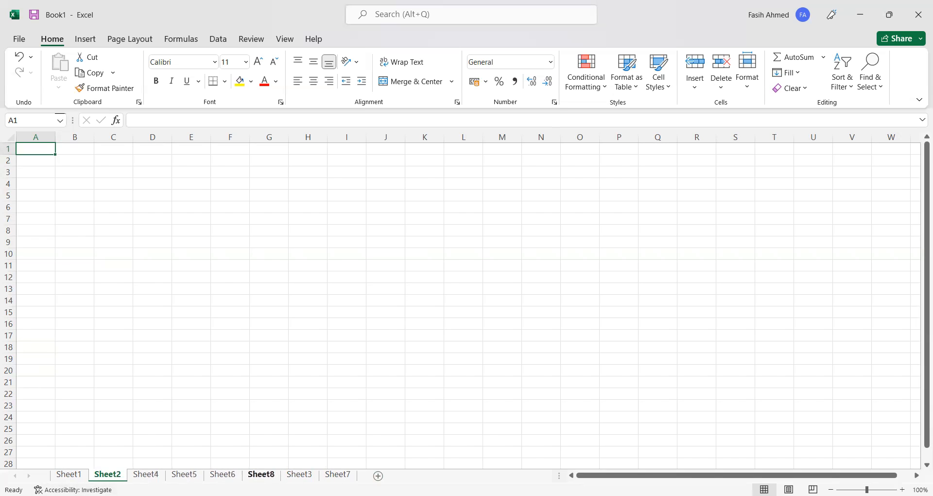
Move Sheet3 so that it directly follows Sheet2 and rename it as "Class-1"
drag(300, 475, 128, 475)
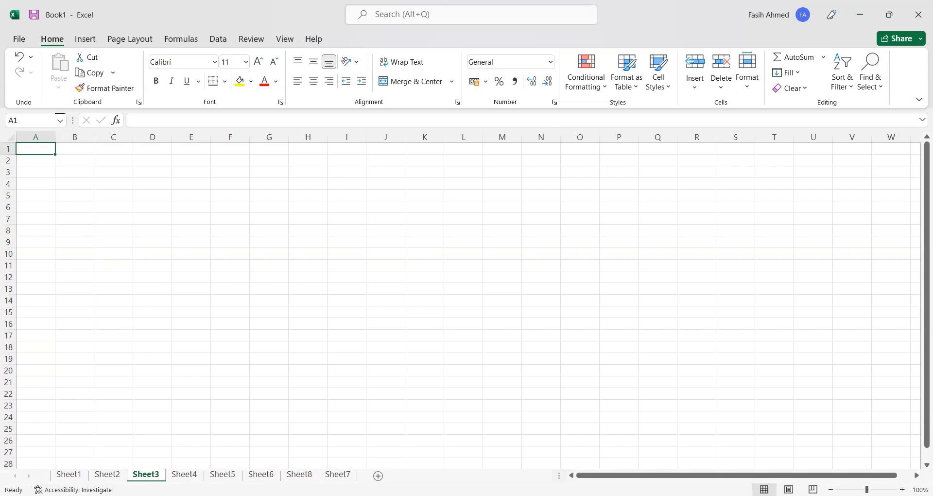
double_click(161, 475)
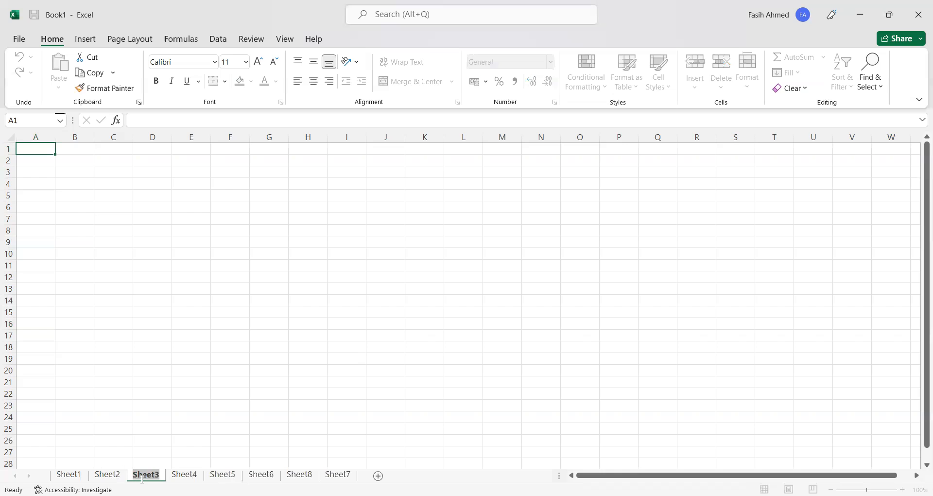
text(Class)
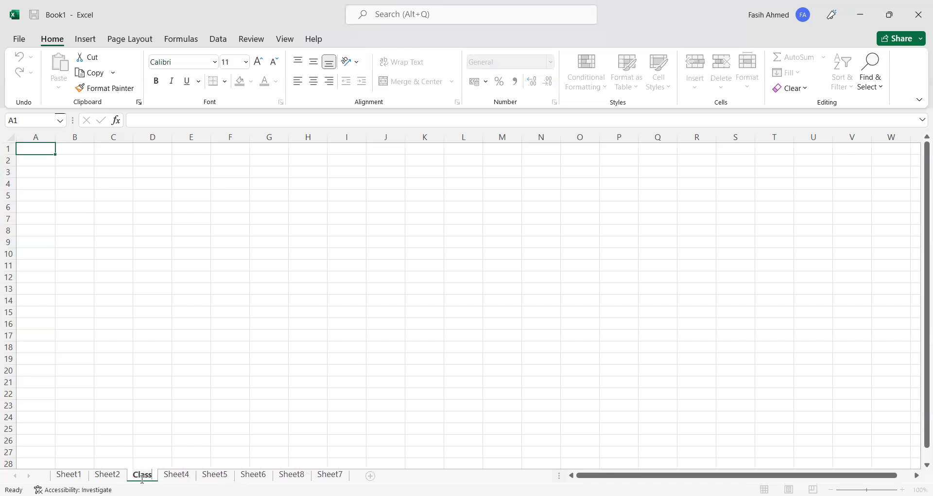
text(-1)
key(Return)
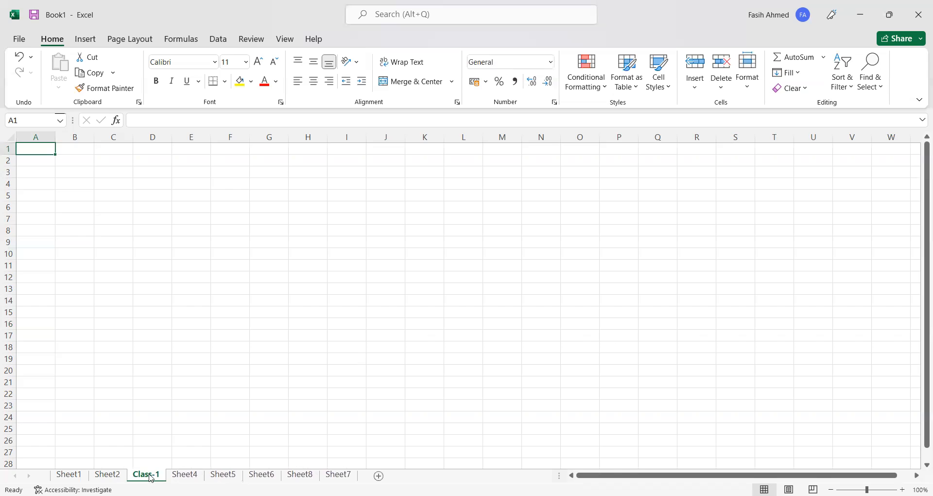
Rename Sheet4 as "Class-1.1"
click(184, 474)
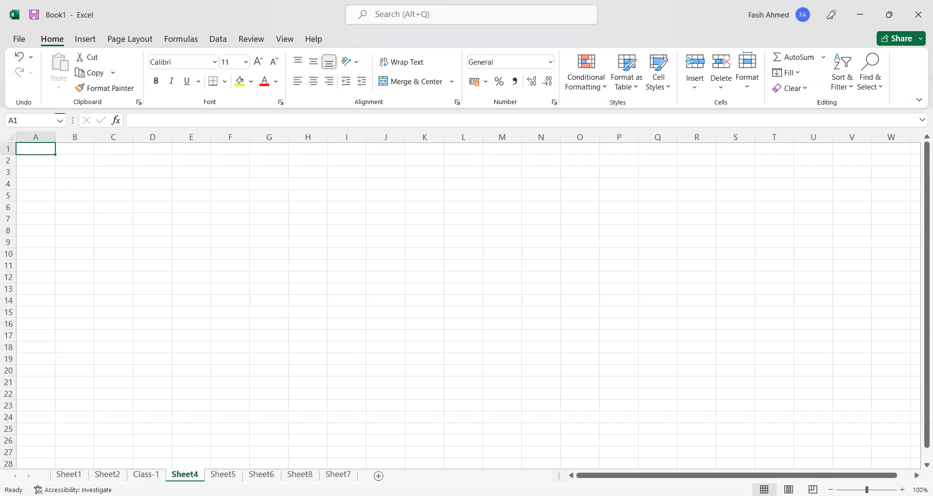
right_click(186, 474)
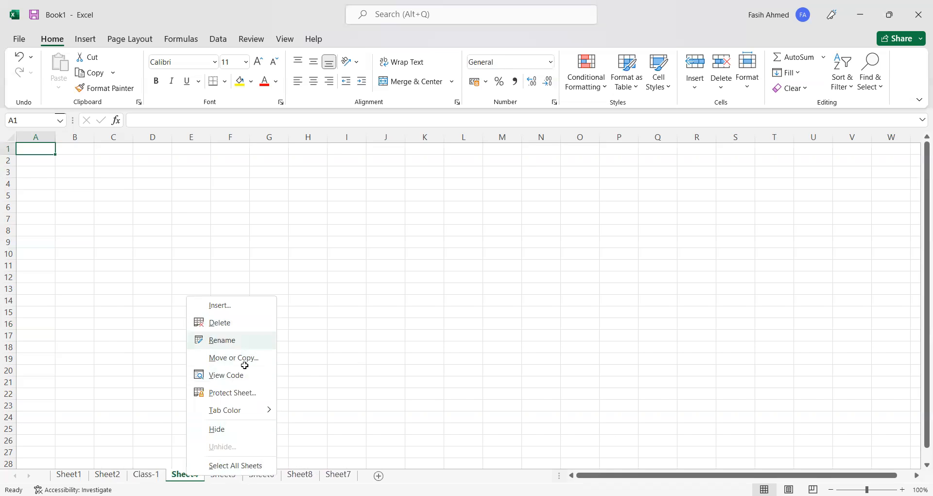
text(rClass)
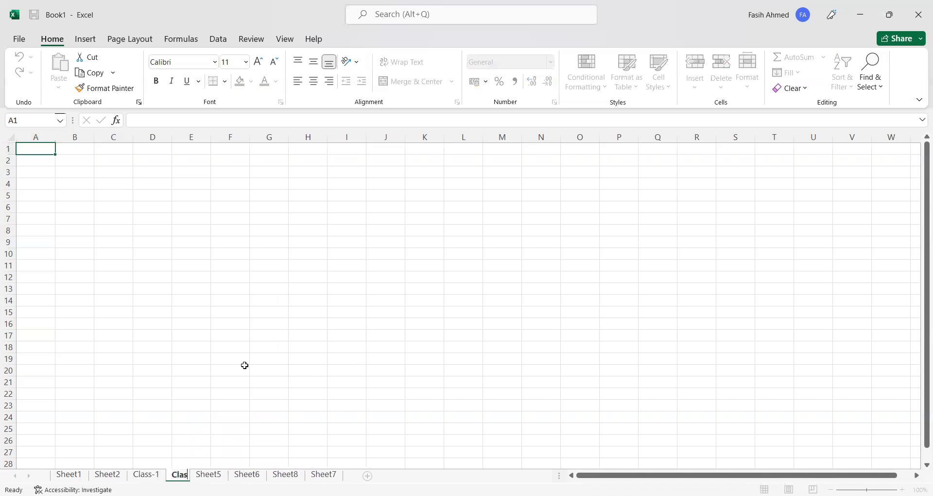
text(-1.1)
key(Return)
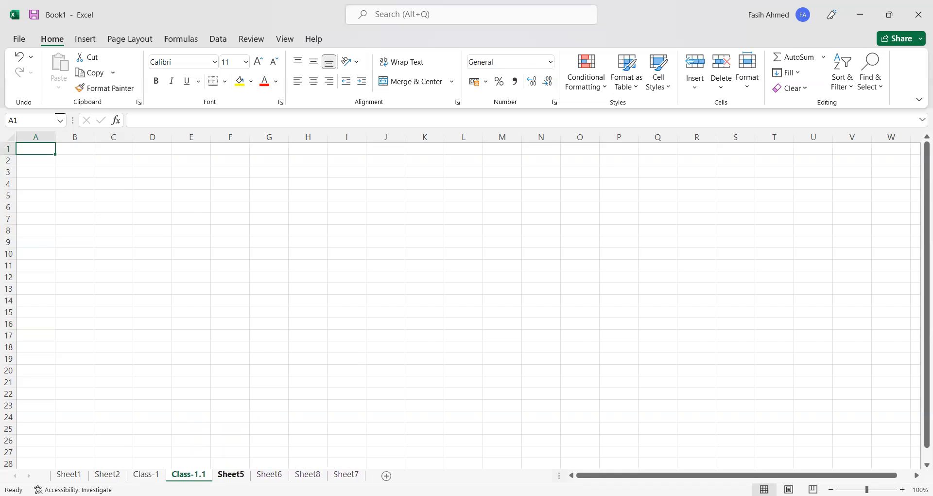
Colour the sheet tab of Sheet5 with the orange theme colour and check it by switching between Sheet5 and Sheet6
click(231, 474)
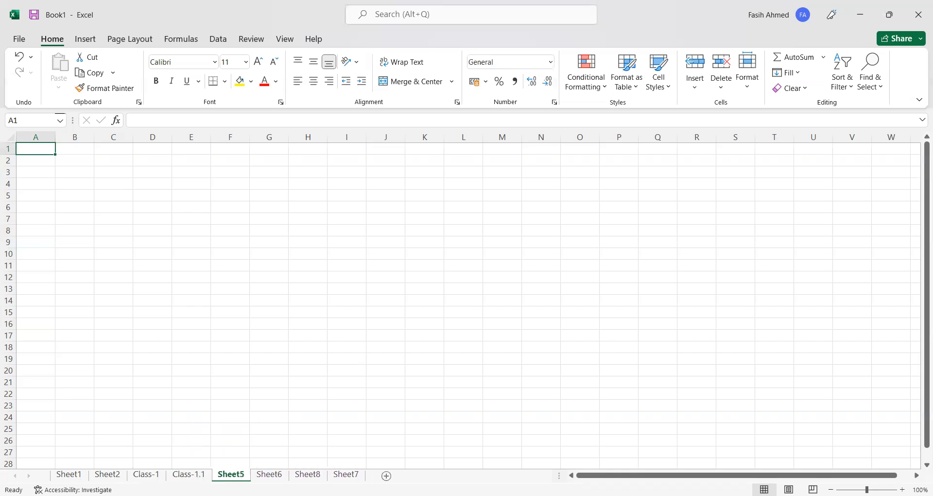
right_click(230, 474)
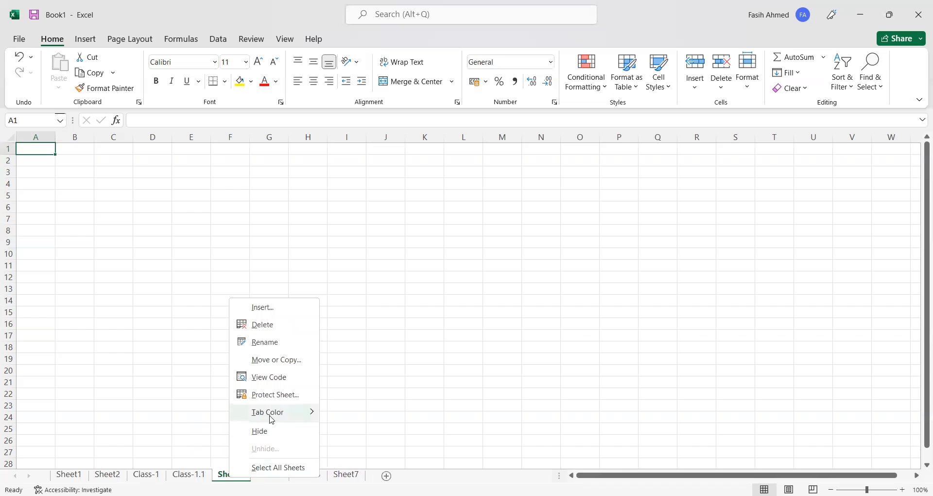
click(284, 412)
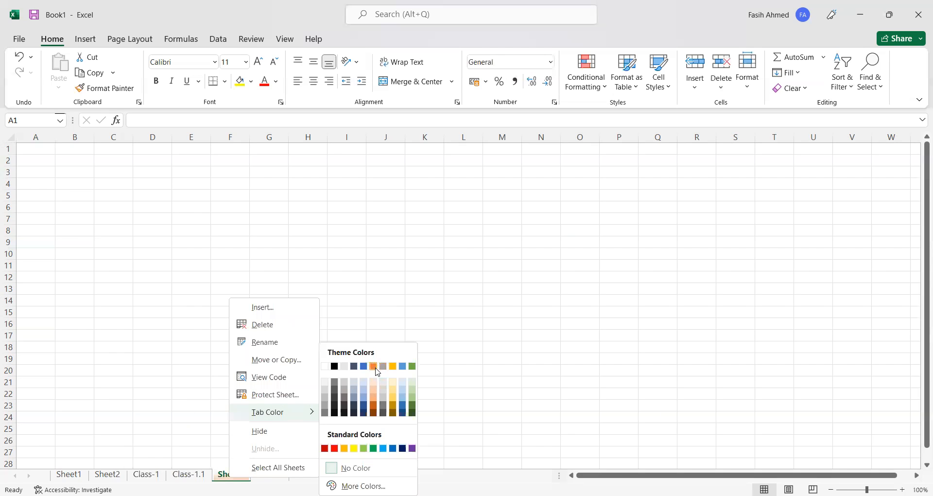
click(373, 366)
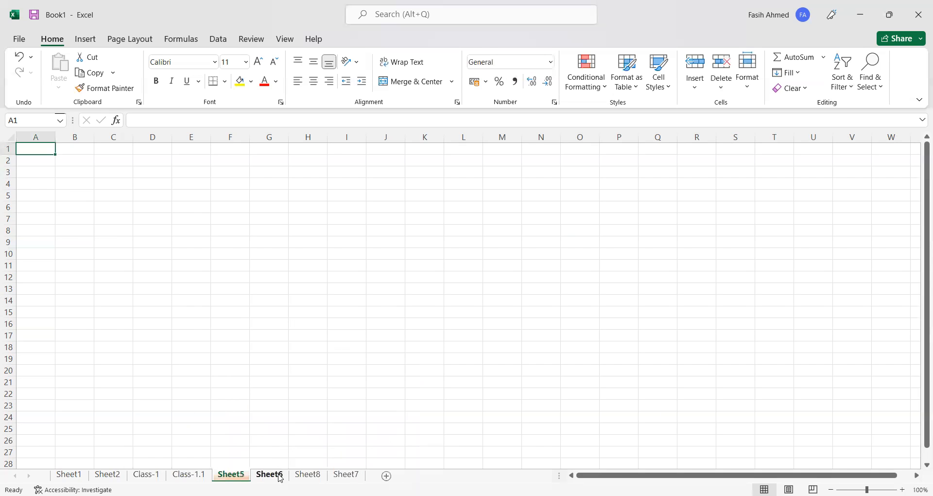
click(269, 475)
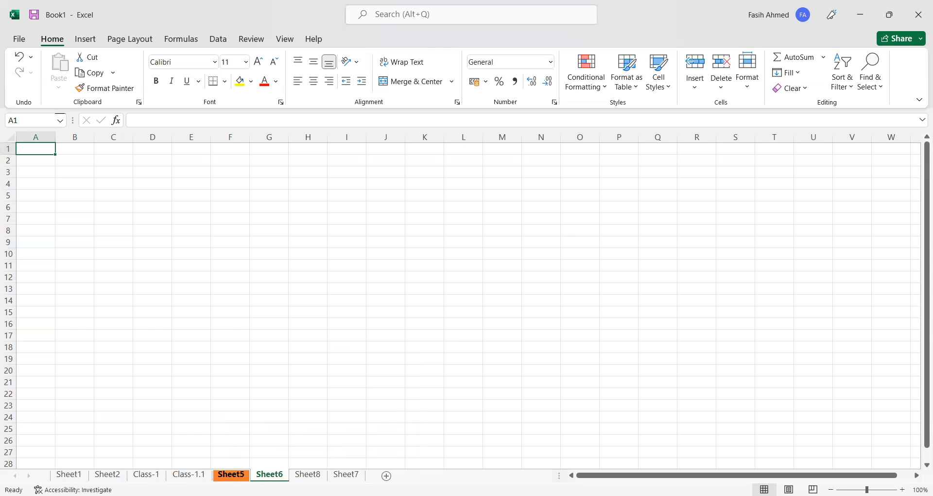
click(231, 474)
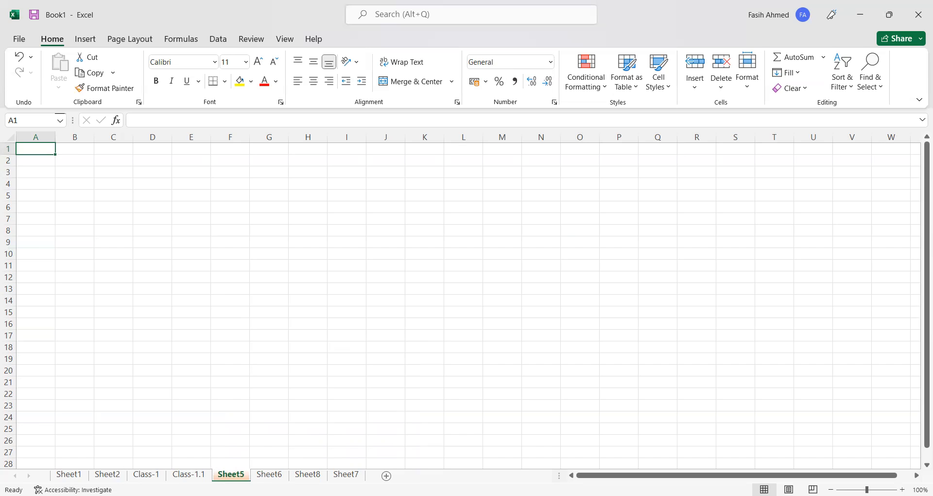
click(269, 474)
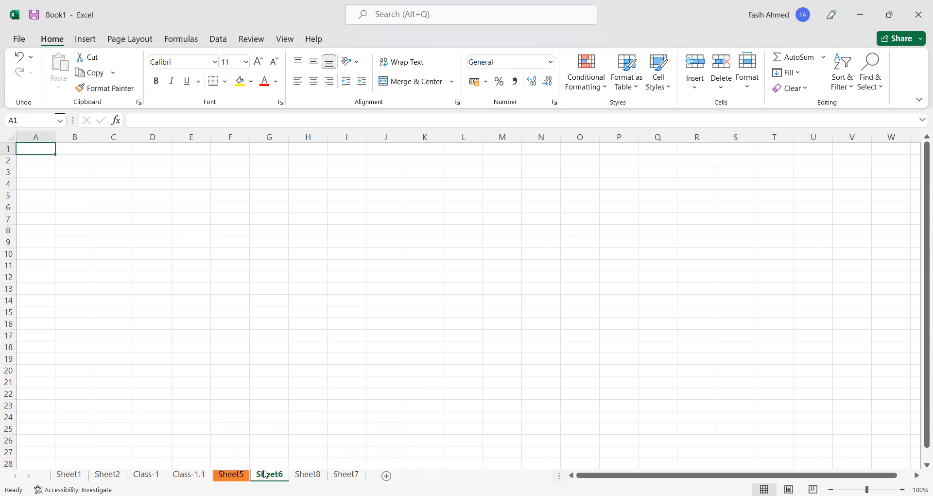
Return to Sheet1 and look over the Insert and Home commands of the ribbon
click(69, 474)
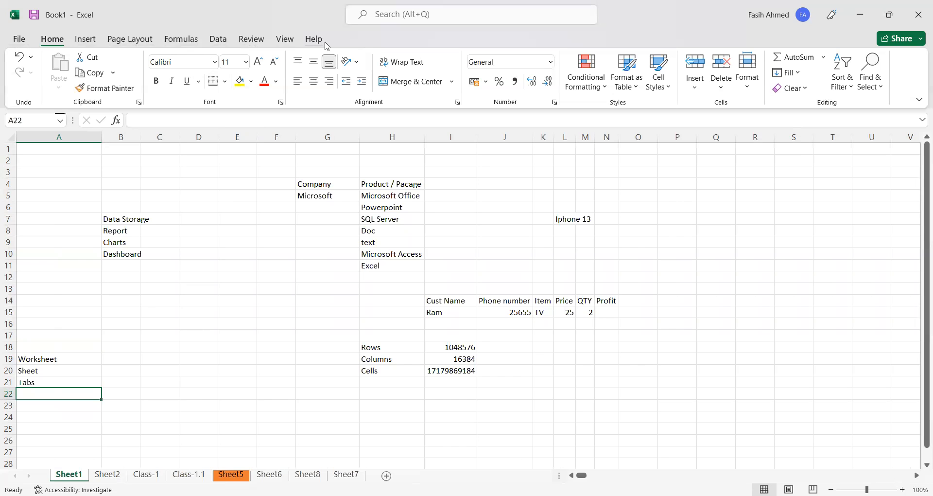
click(87, 42)
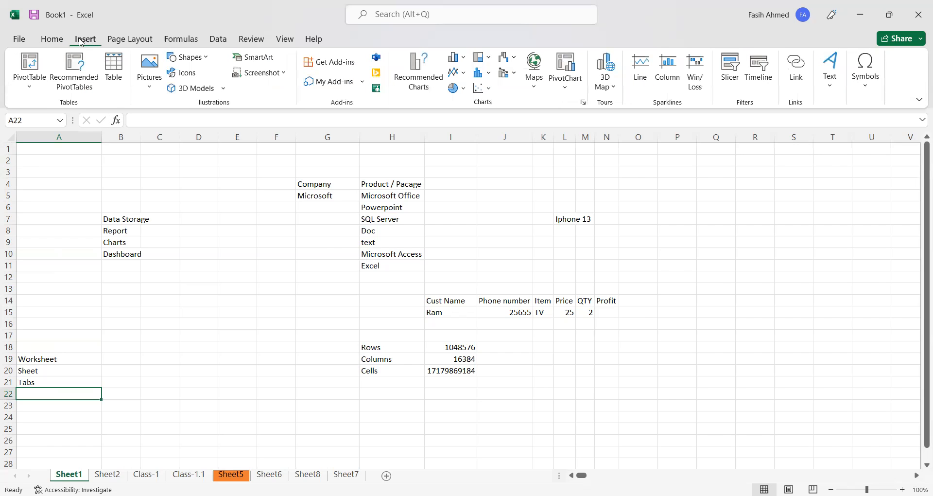
click(54, 45)
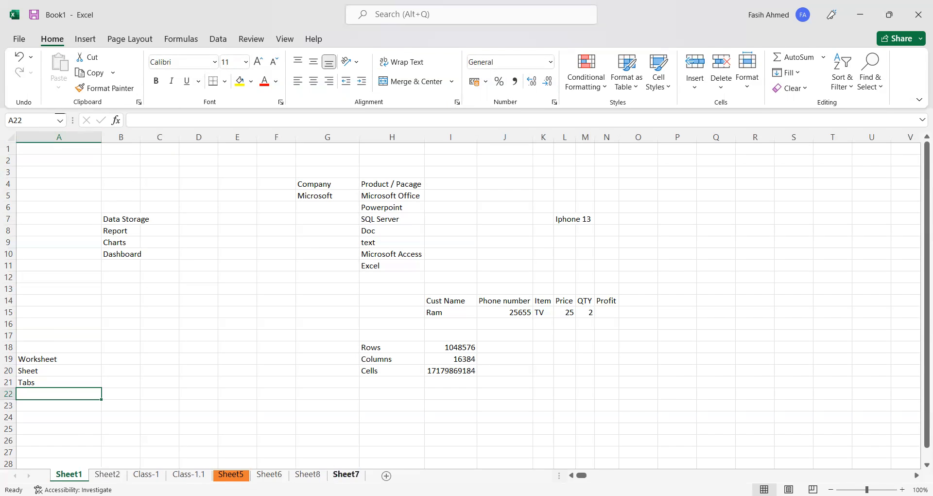
Enter a person's full name in cell C3 of Sheet7 and fit column C's width to it
click(346, 474)
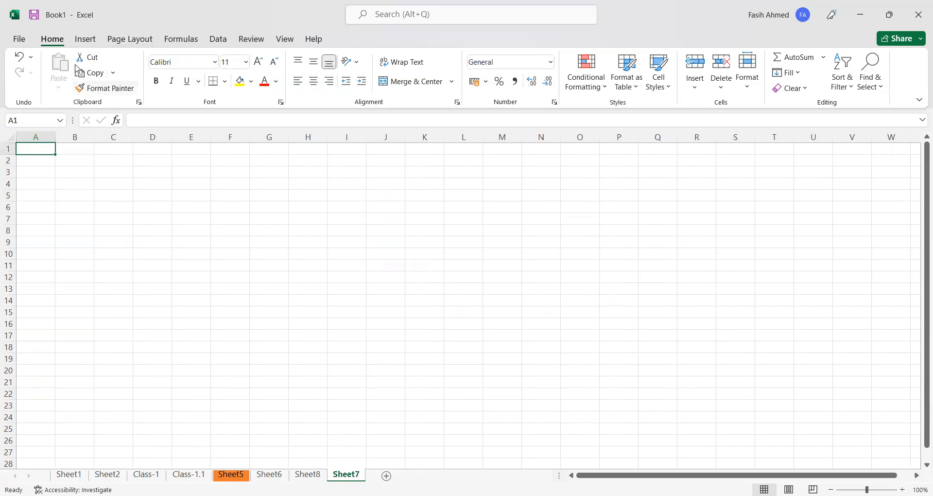
click(120, 185)
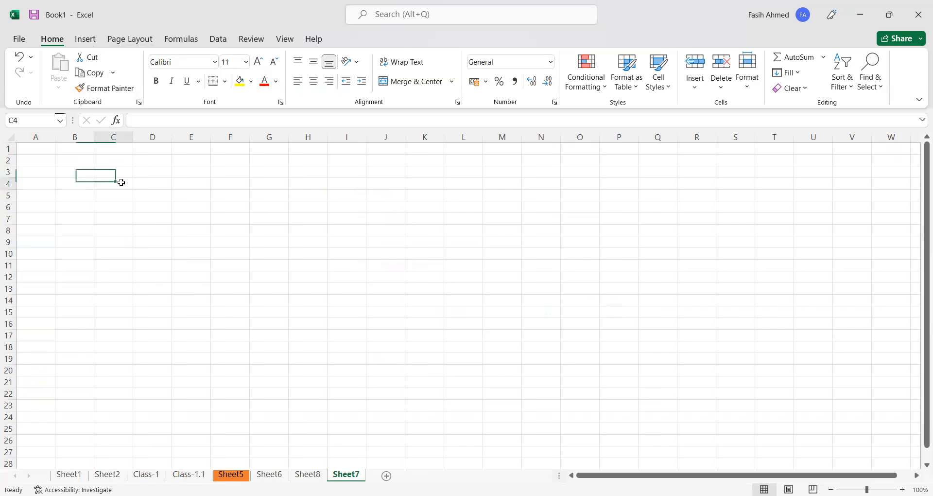
click(161, 175)
click(118, 169)
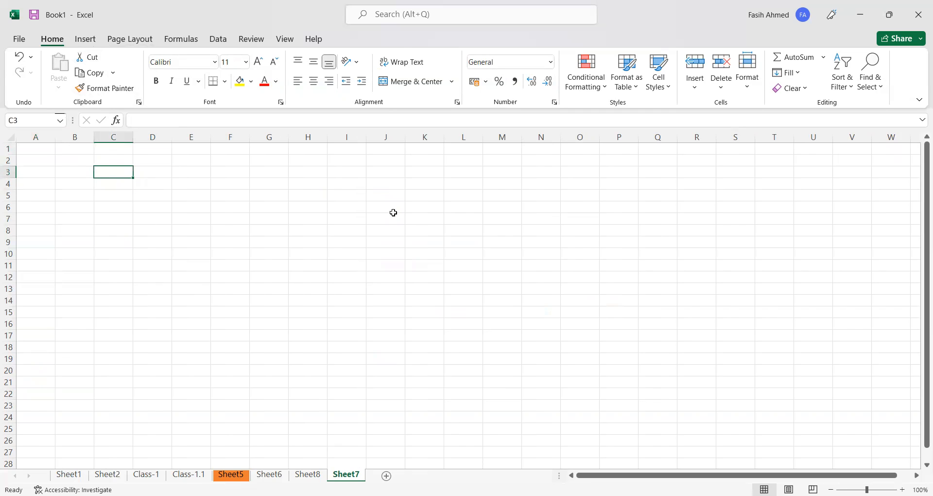
text(Fasih Ahmed)
key(Return)
key(Up)
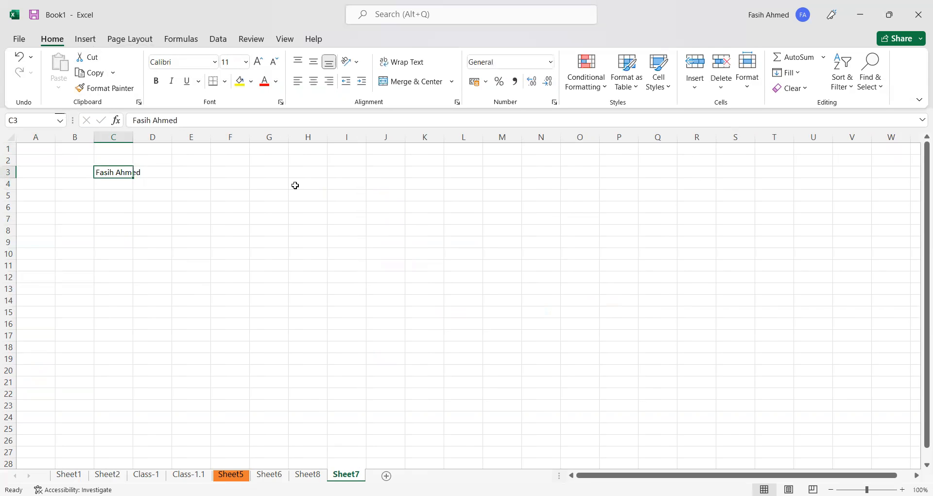
double_click(132, 136)
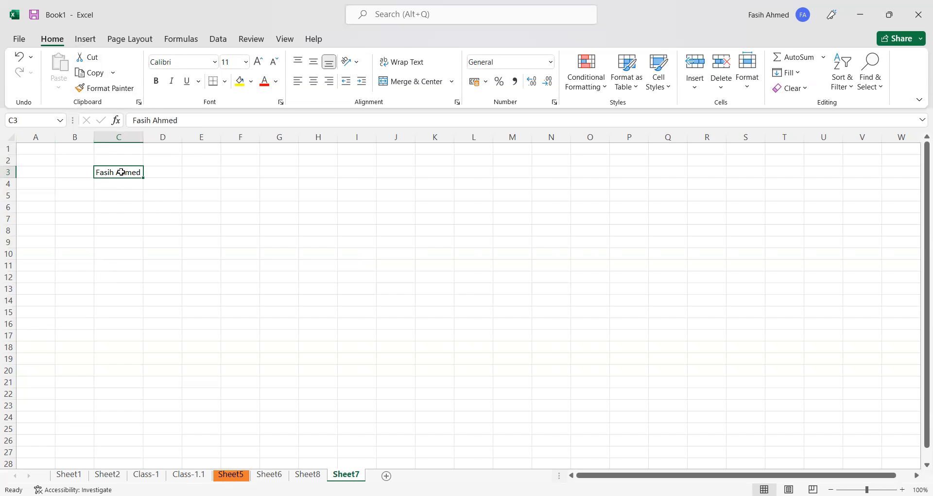
Cut the name from cell C3, paste it into F3 and check both cells
click(286, 171)
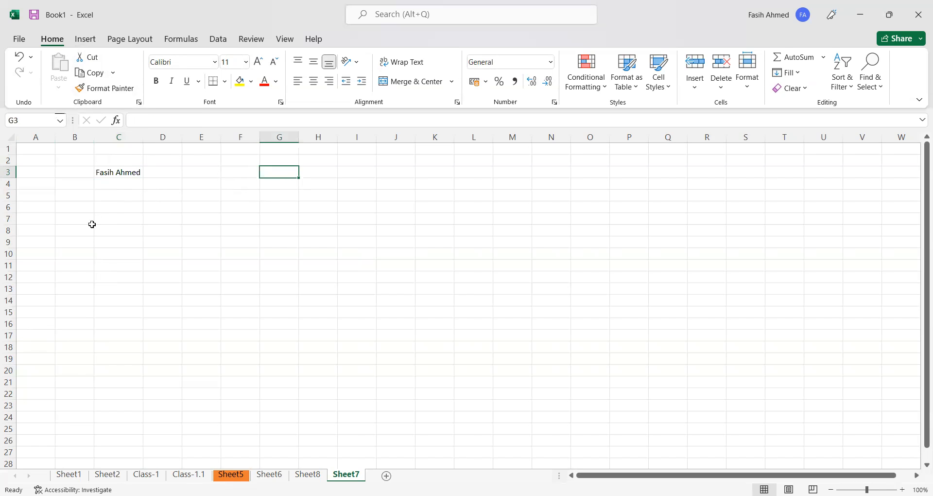
click(121, 173)
key(ctrl+c)
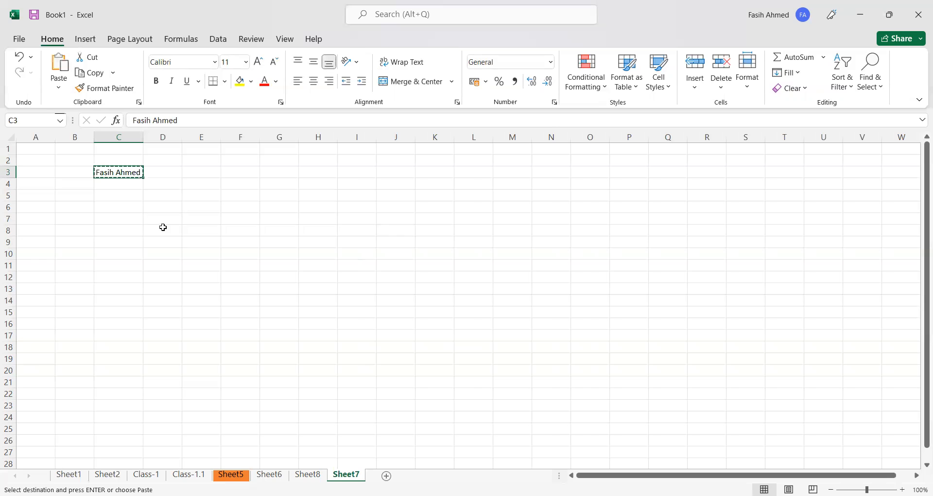
click(236, 175)
key(Return)
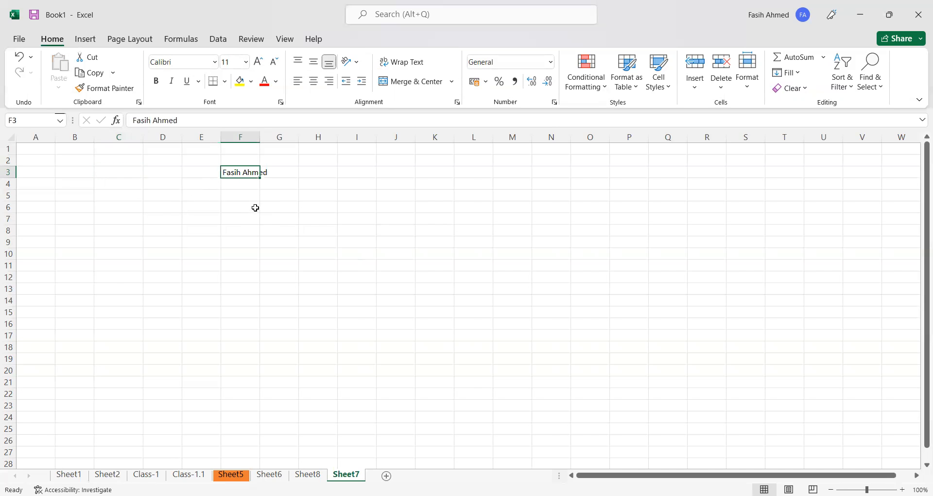
click(121, 177)
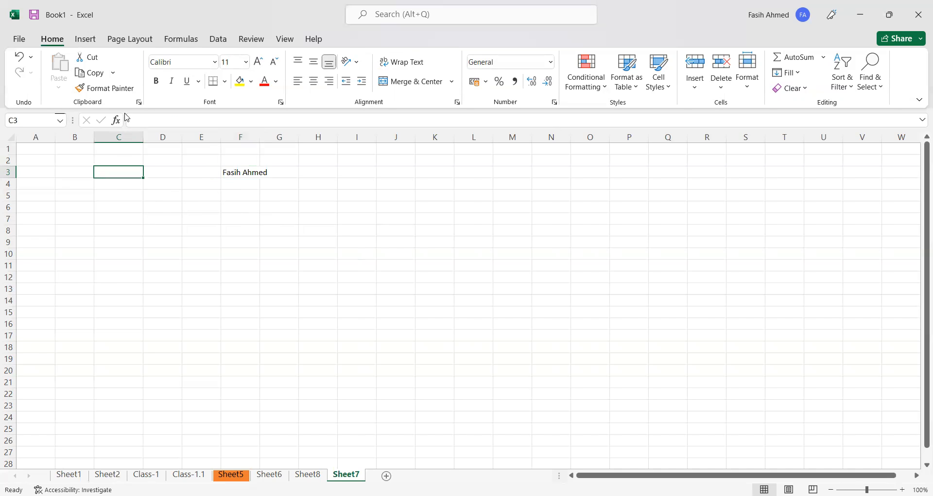
click(247, 172)
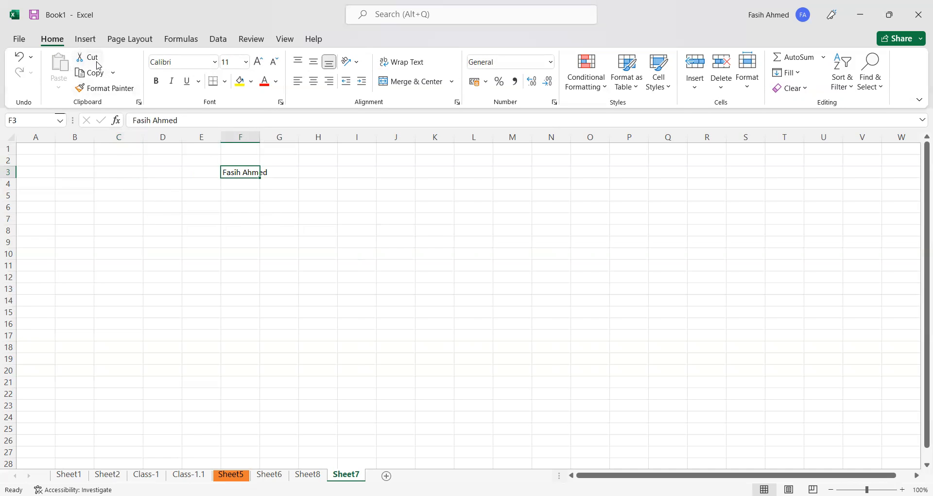
click(112, 174)
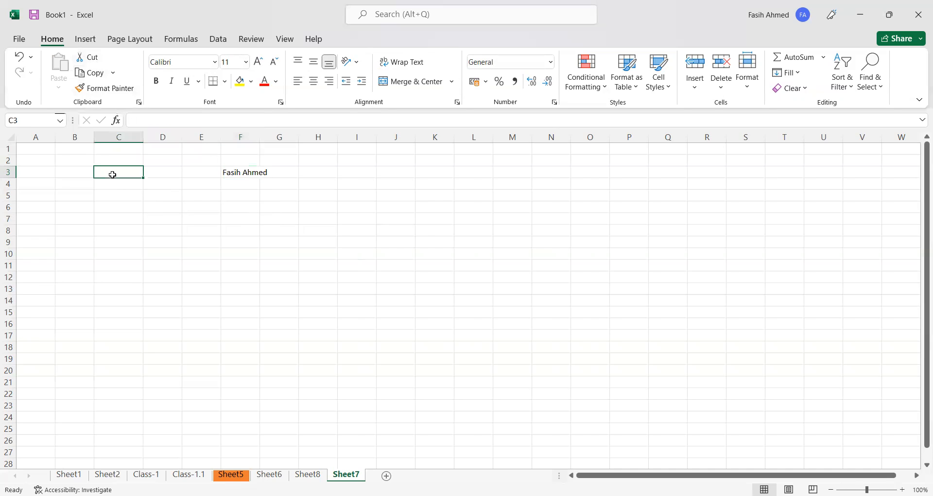
click(252, 173)
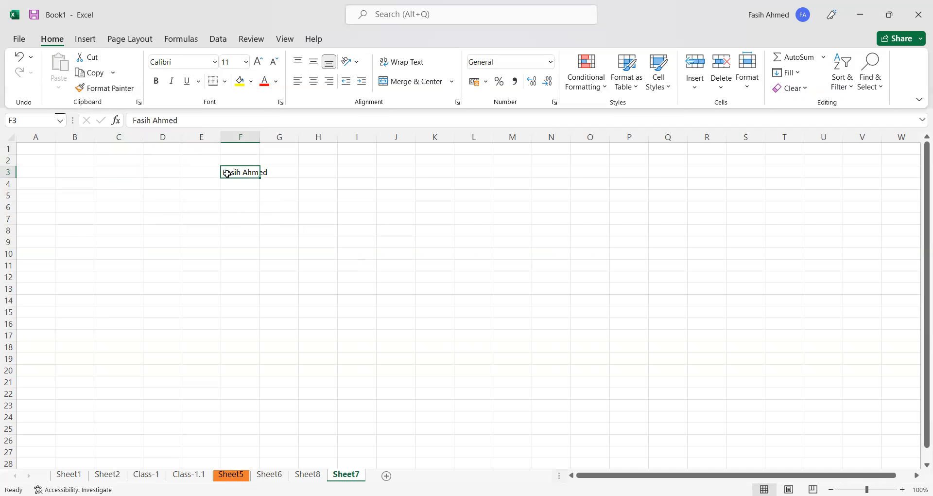
click(111, 179)
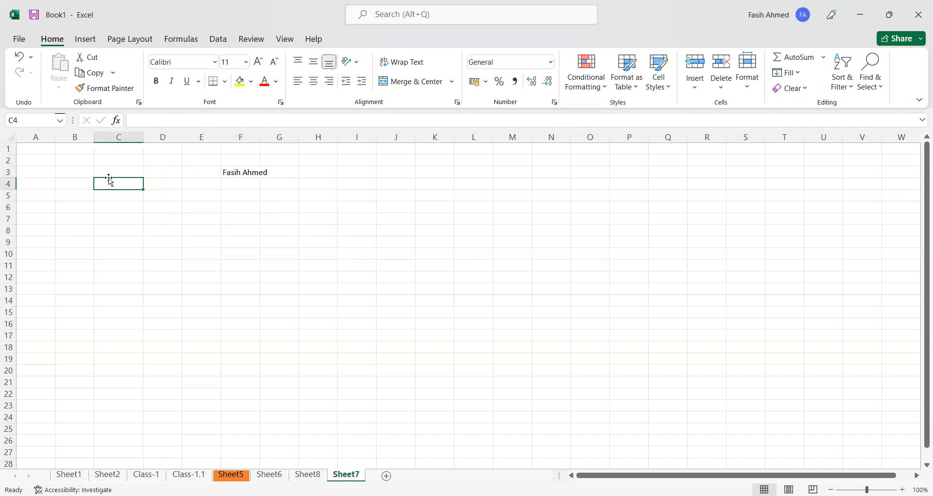
Copy the name from cell F3 into C3, clear the copy marker and check both cells
click(243, 175)
click(89, 73)
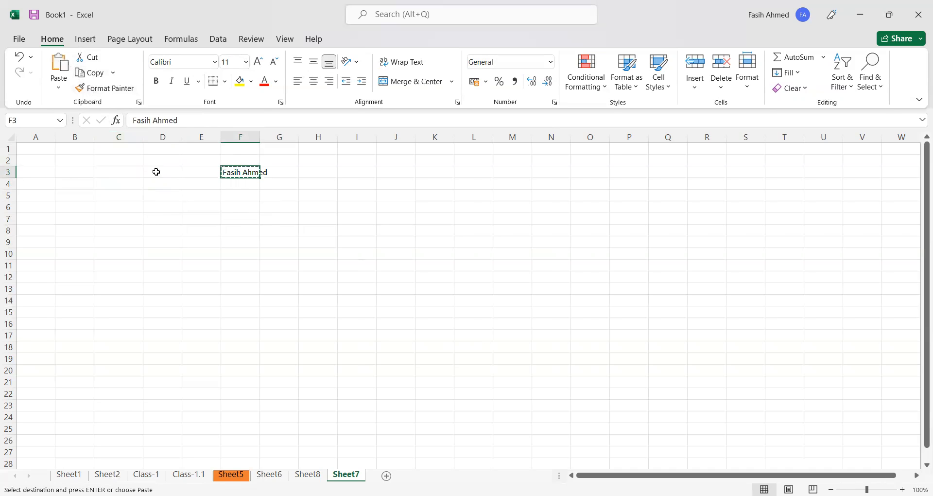
click(119, 172)
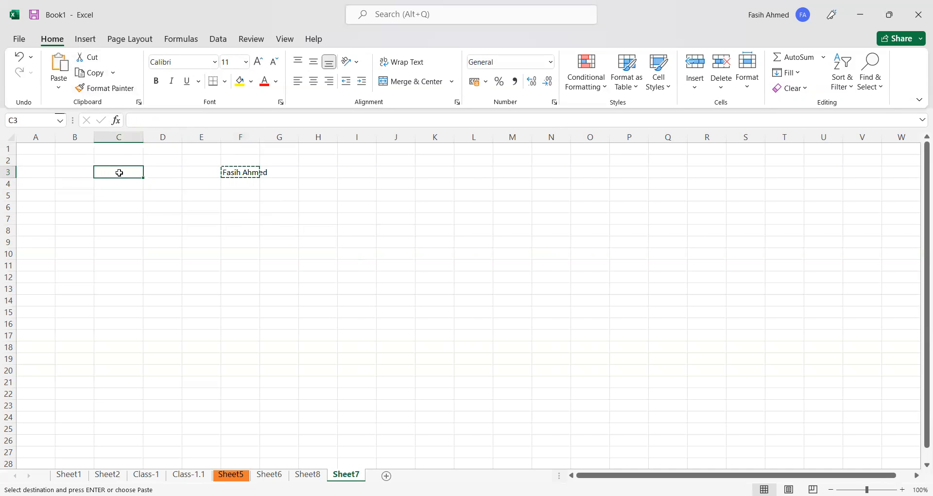
key(ctrl+v)
key(Escape)
click(245, 172)
click(108, 172)
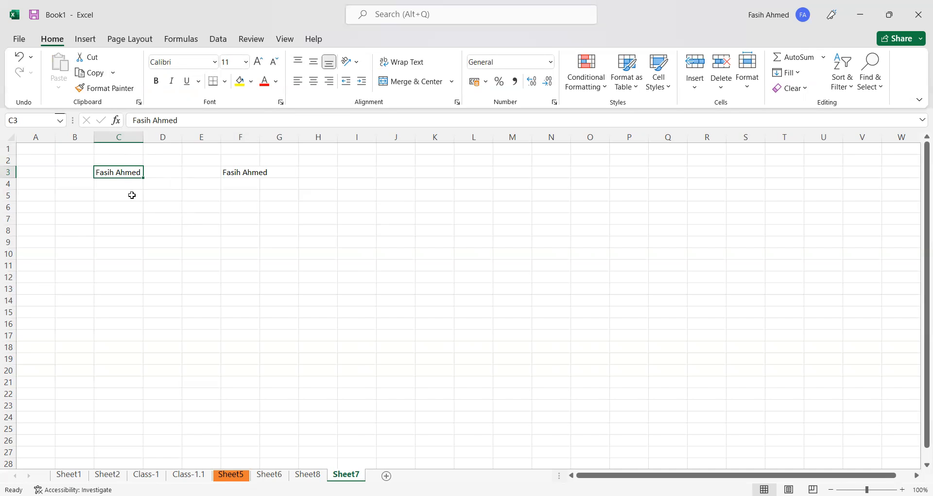
click(271, 205)
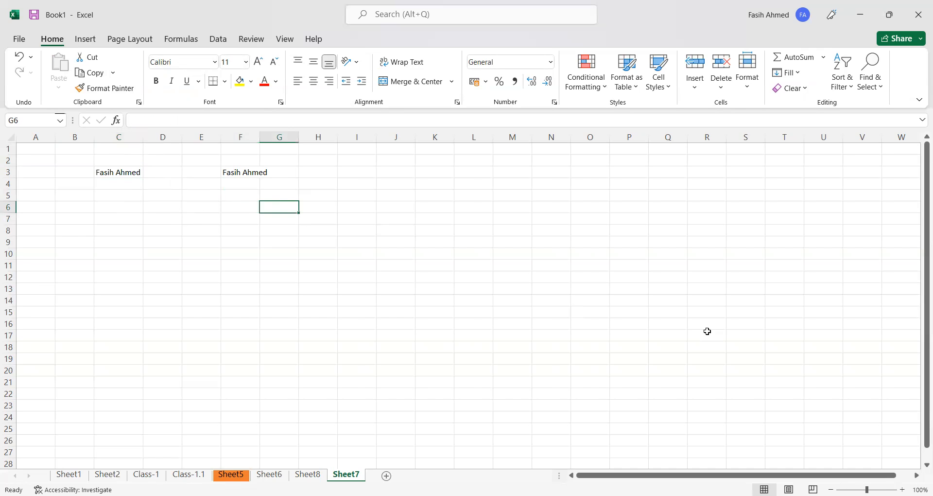
Enter the label Cut in cell G6 and its shortcut text CTRL + X in G7
text(Cut)
key(Return)
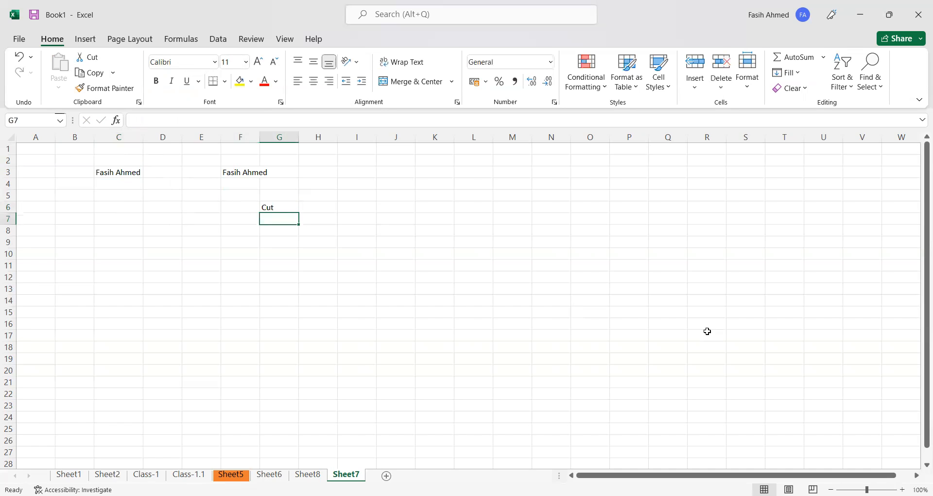
text(C)
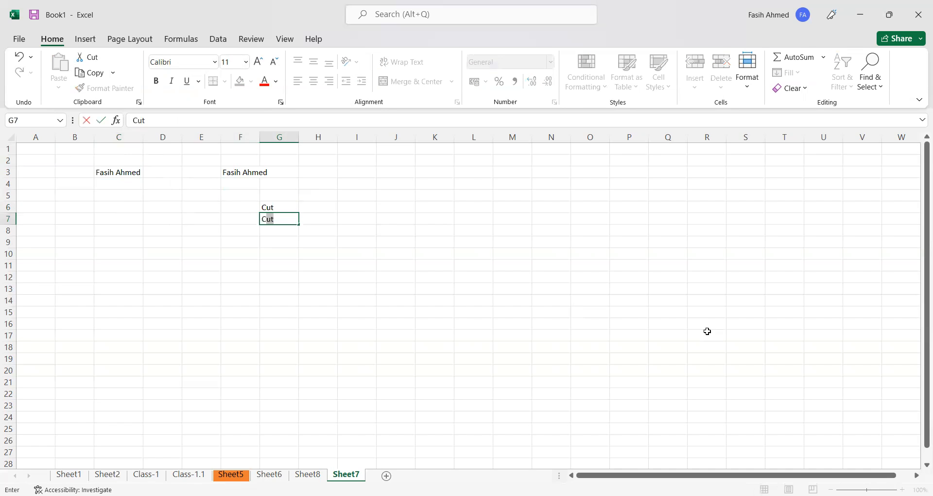
text(TR)
key(Return)
Enter the label Copy in cell H6 and its shortcut text CTRL + C in H7
key(Up)
key(Up)
key(Right)
text(Co)
key(Return)
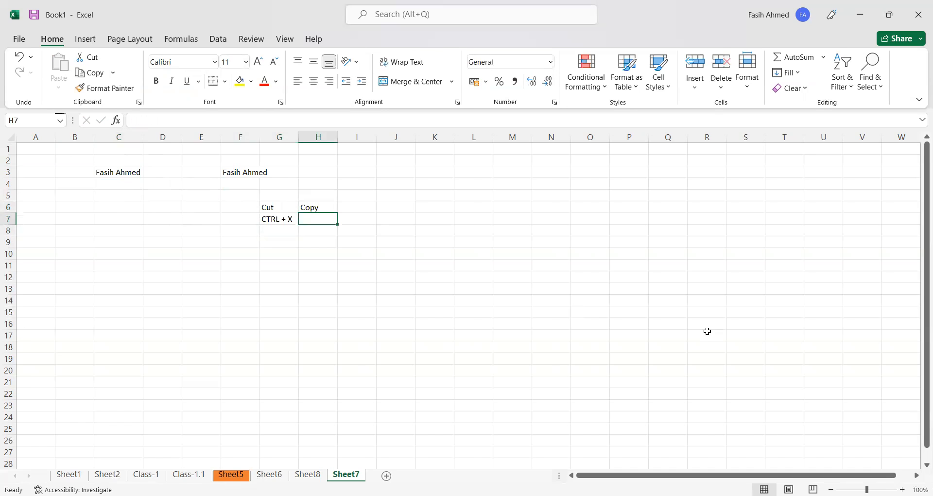
text(CTRL)
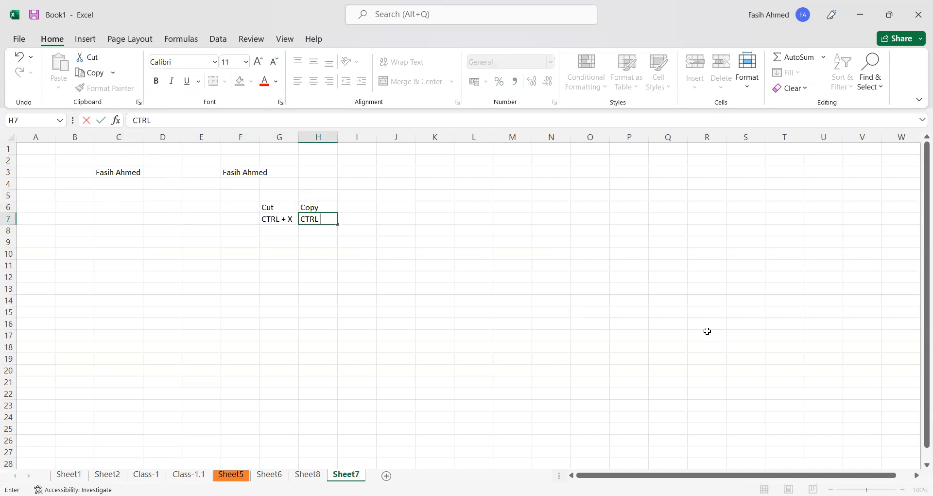
text( + C)
key(Return)
Enter the label Paste in cell I6 and its shortcut text CTRL + V in I7
key(Up)
key(Up)
key(Right)
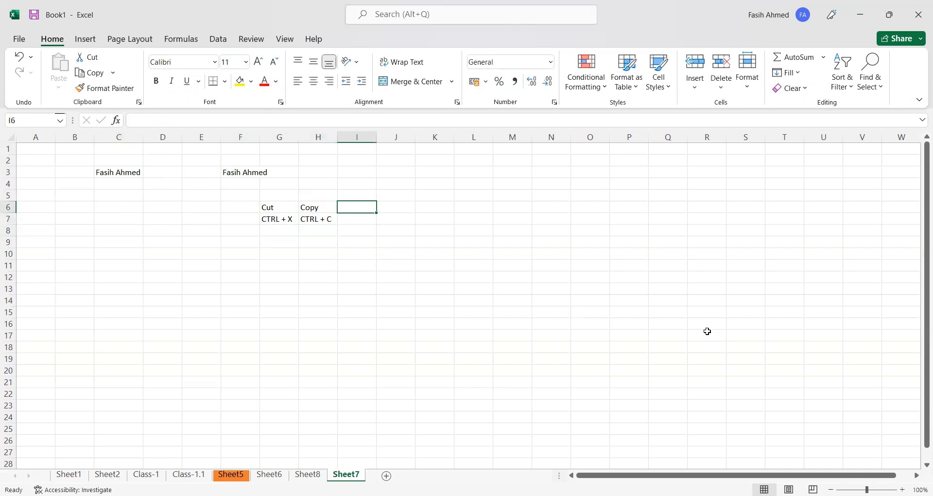
text(Paste)
key(Return)
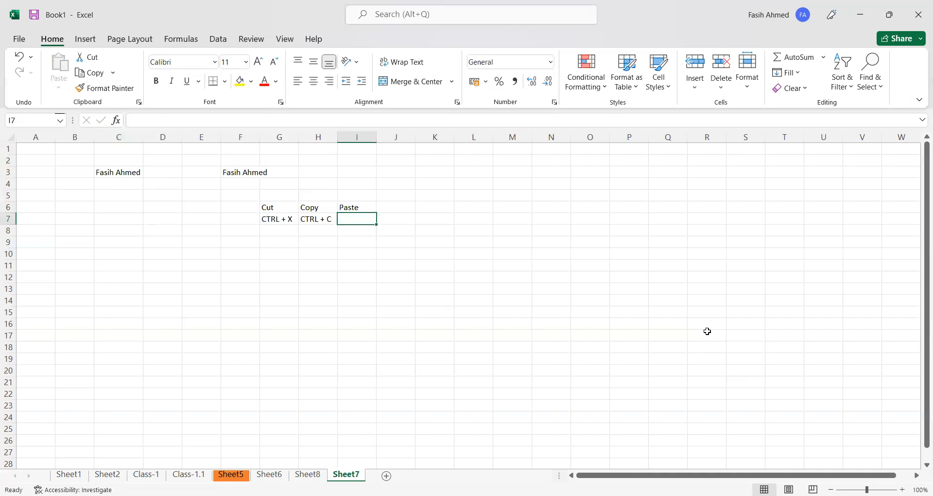
text(CTRL + V)
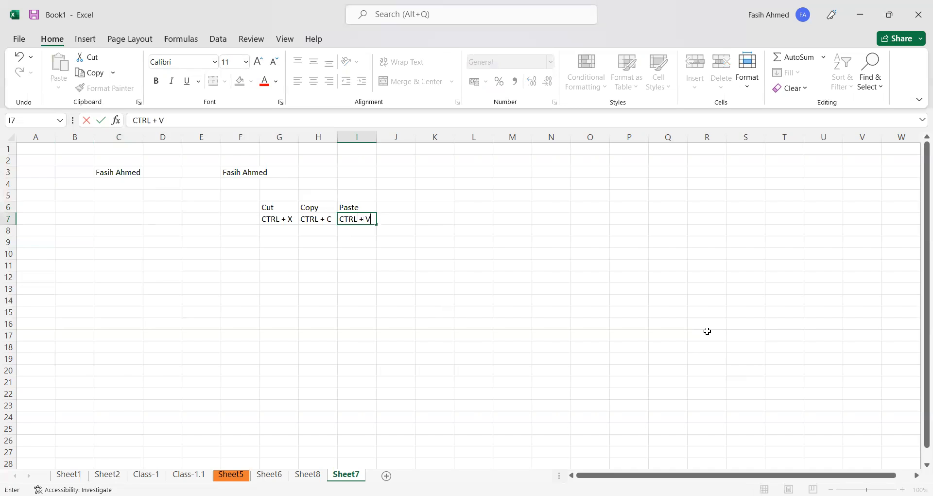
key(Return)
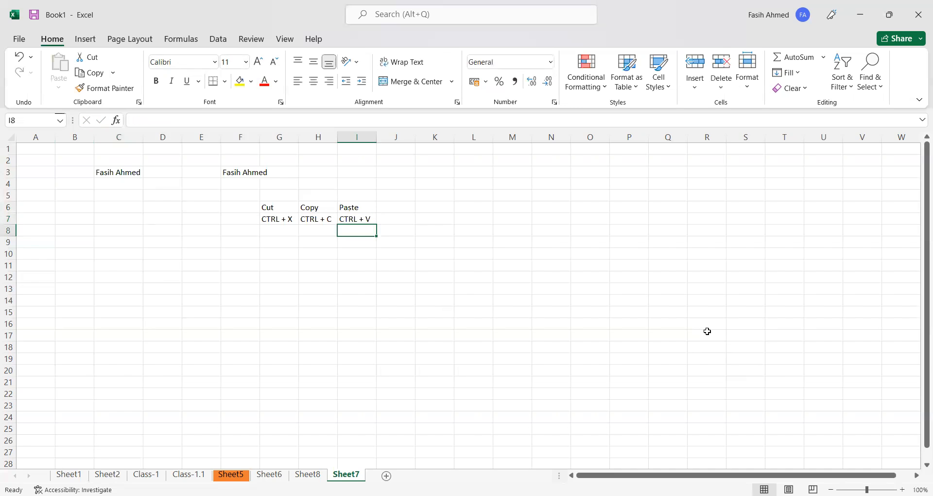
Copy the name from cell C3, paste it into D3 and check the pasted cell
click(356, 218)
click(168, 205)
click(112, 174)
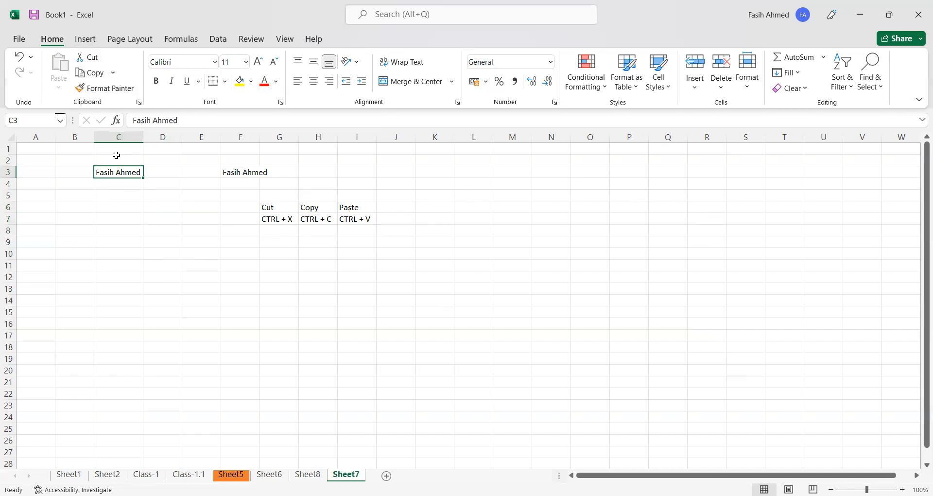
click(102, 76)
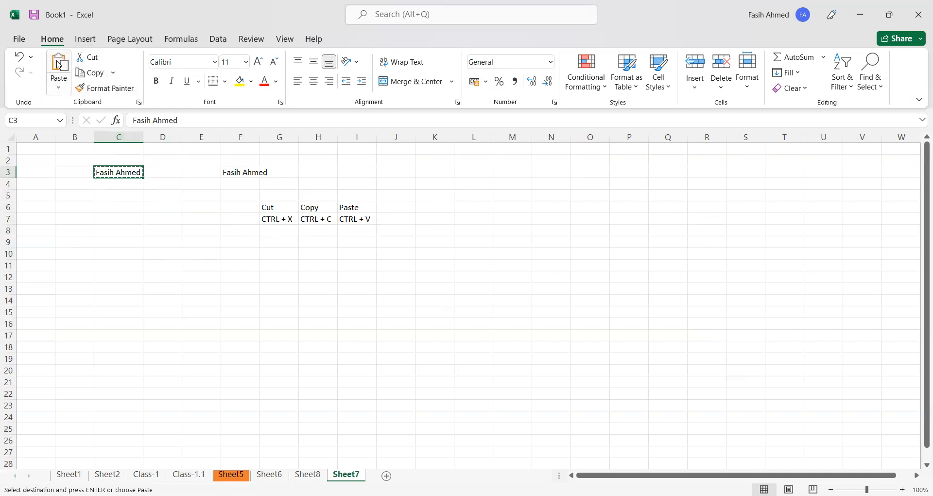
click(164, 173)
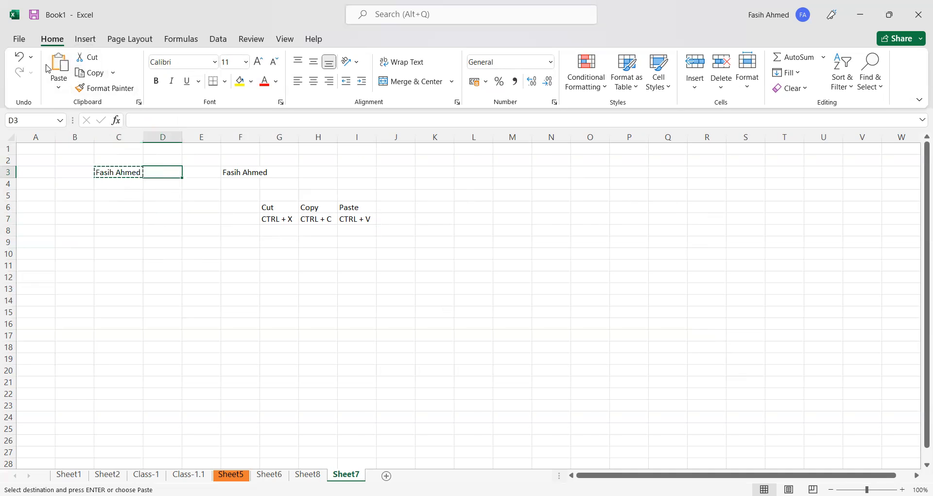
click(60, 66)
click(122, 228)
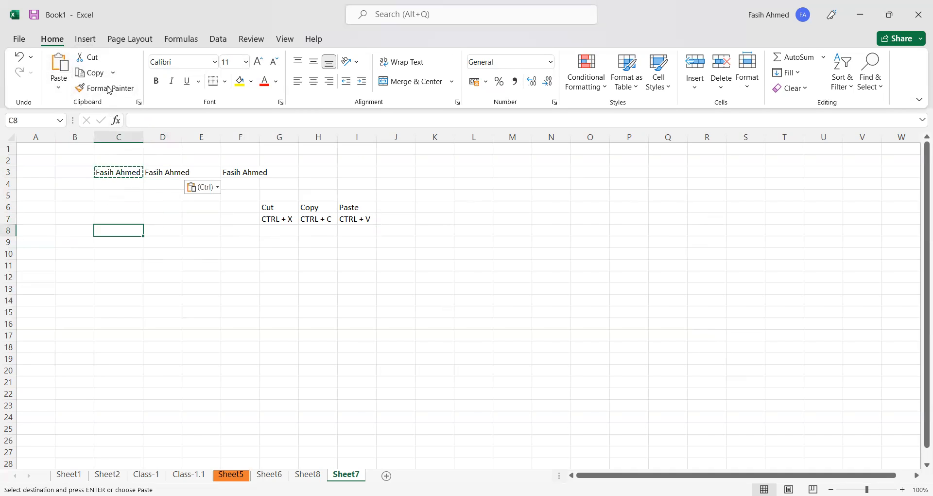
click(160, 171)
click(169, 242)
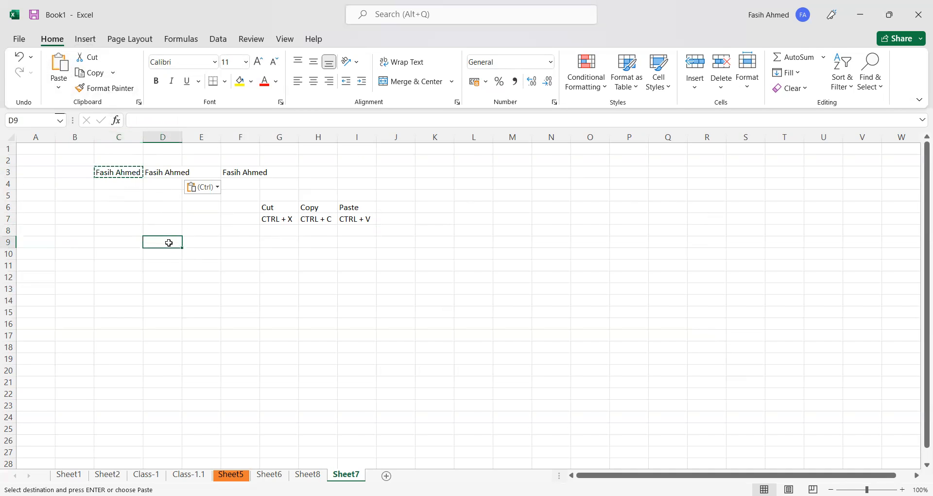
Cut the name from cell D3, paste it into D7 and check both cells
click(165, 175)
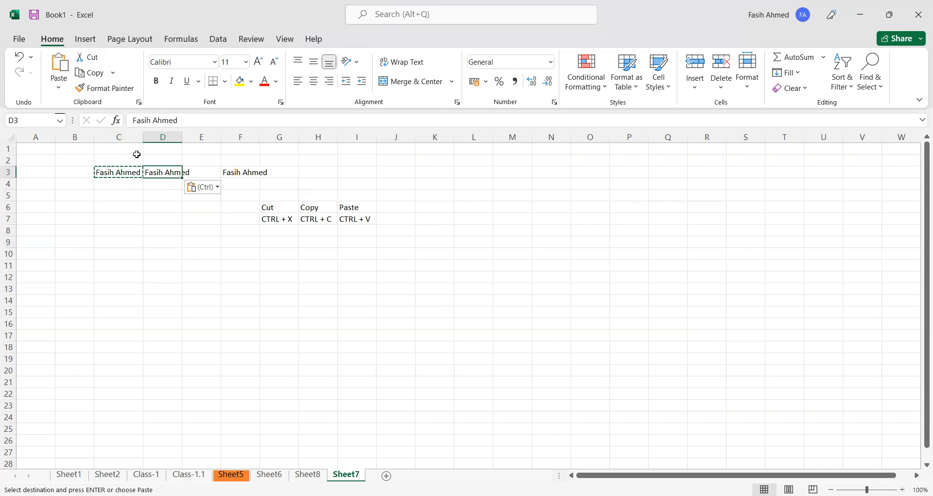
click(95, 60)
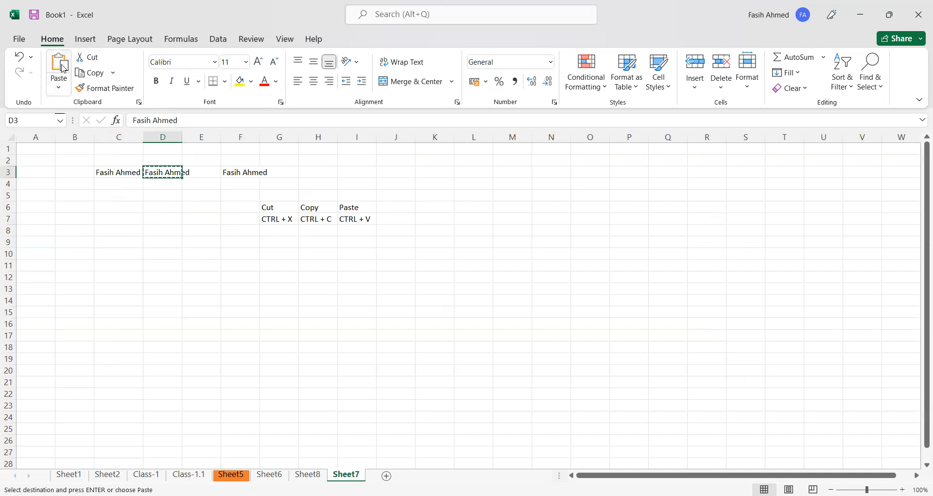
click(156, 216)
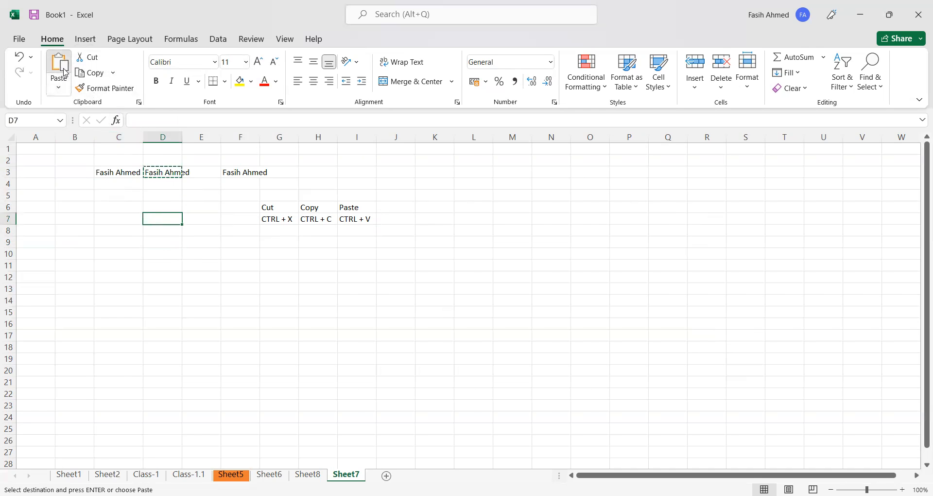
key(ctrl+v)
click(166, 166)
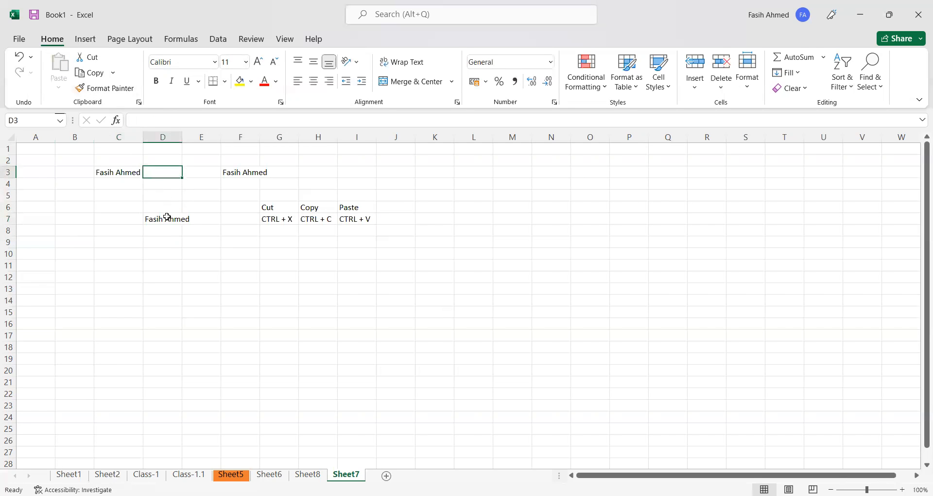
click(166, 216)
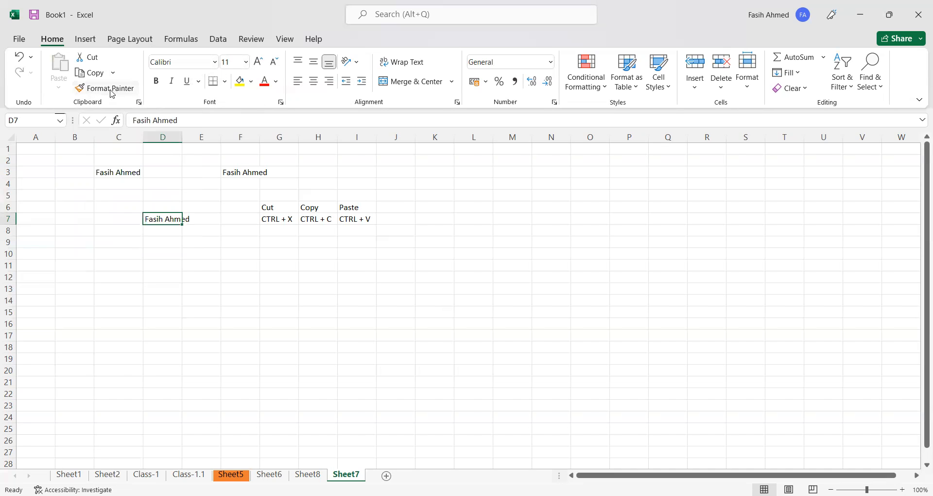
Enter a person's full name in cell L3 and make it bold
click(372, 301)
click(488, 209)
click(481, 172)
text(F)
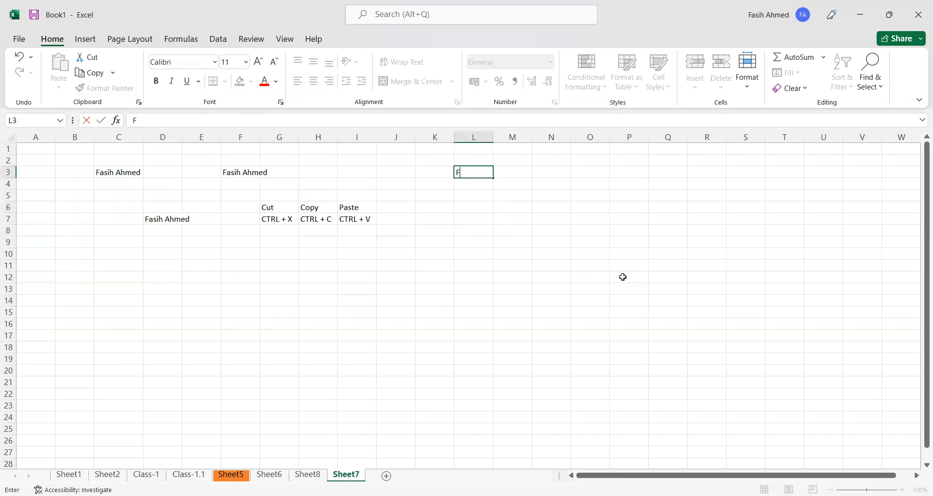
text(asih Ahmed)
key(Return)
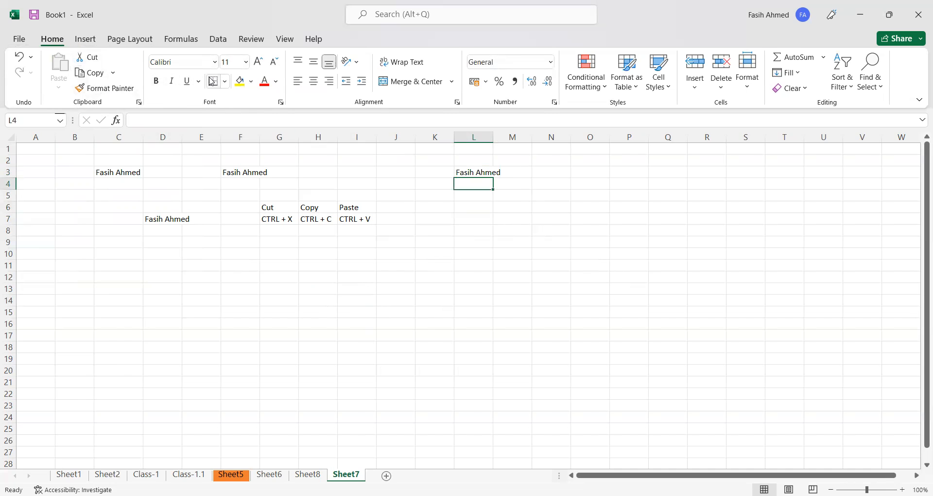
click(467, 172)
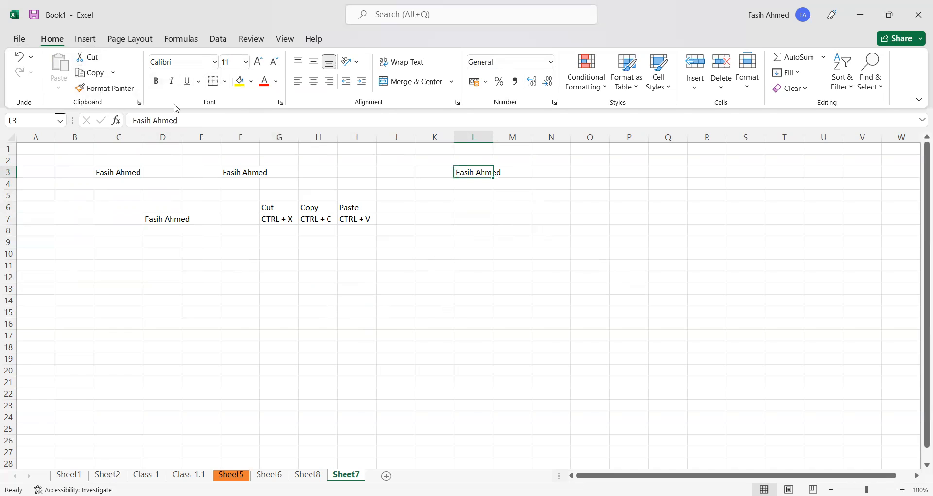
click(156, 81)
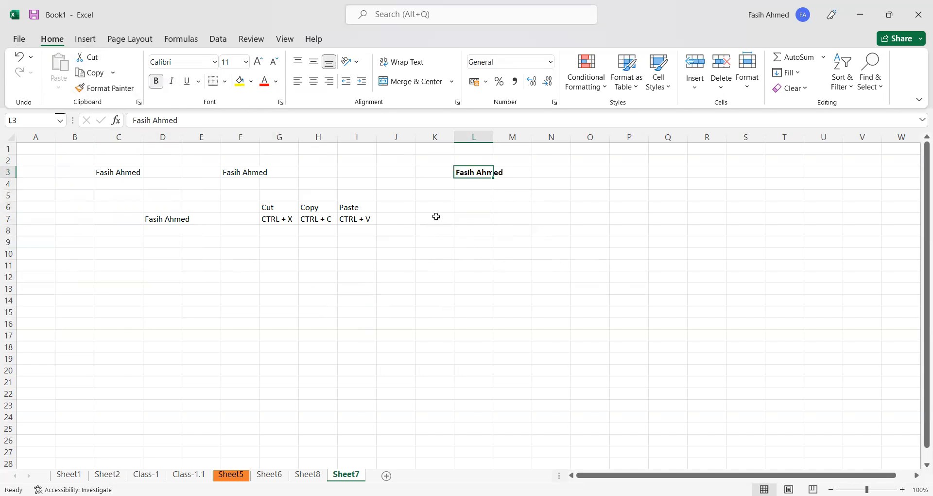
Enter the label Bold in cell J6 and its shortcut text CTRL + B in J7
click(406, 206)
text(Bold)
key(Return)
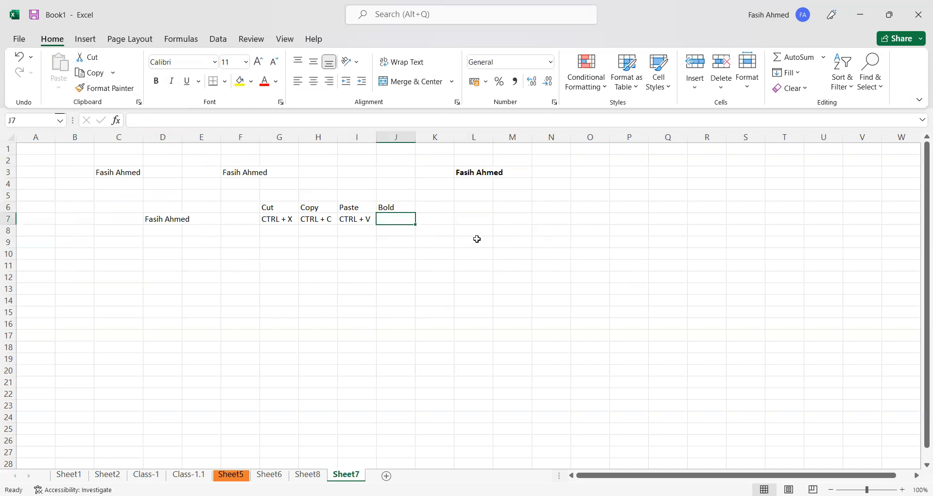
text(CTRL)
key(Return)
key(Up)
key(F2)
text(+ B)
key(Return)
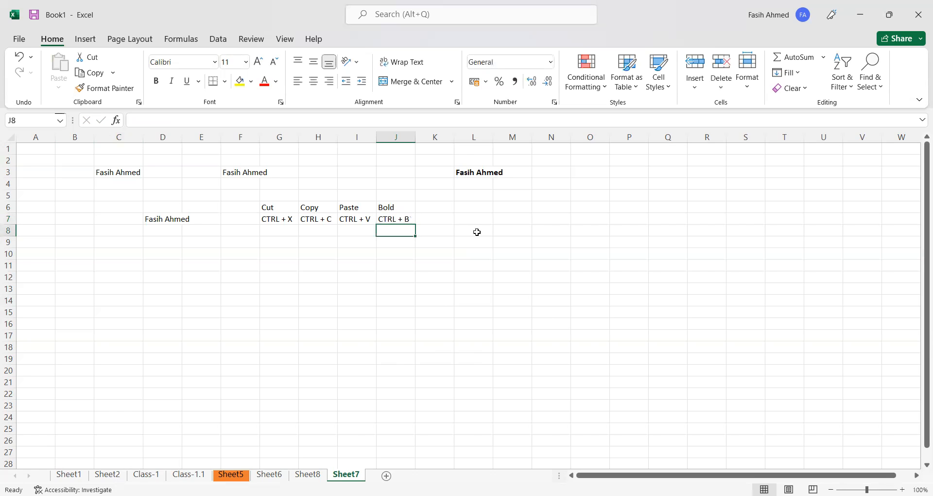
click(400, 219)
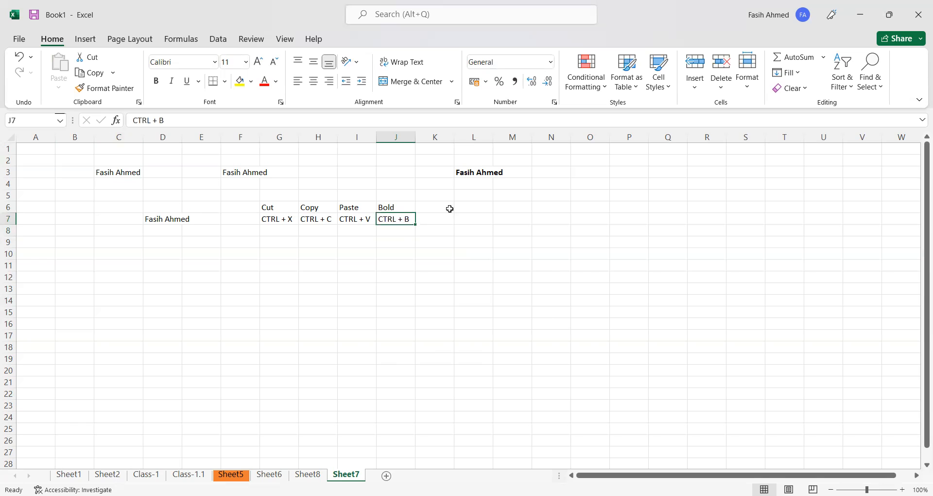
Make the name in cell L3 italic and underlined
click(475, 183)
click(471, 174)
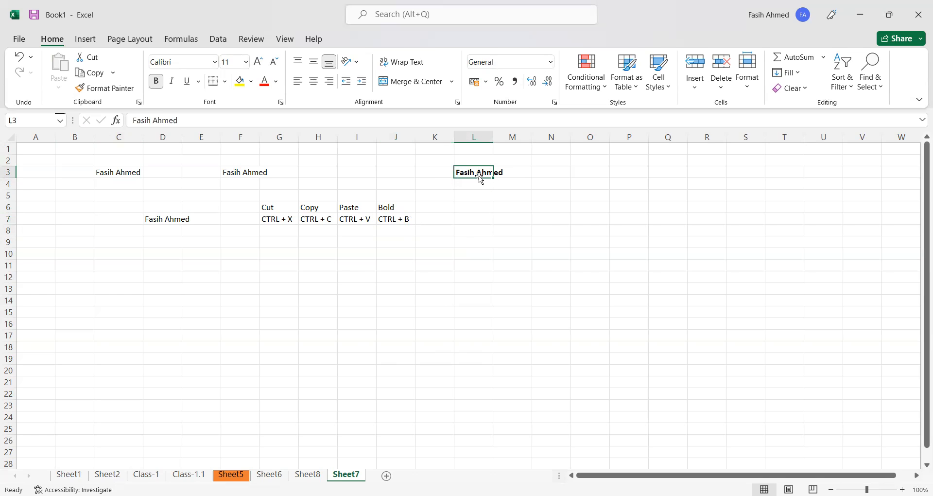
click(172, 83)
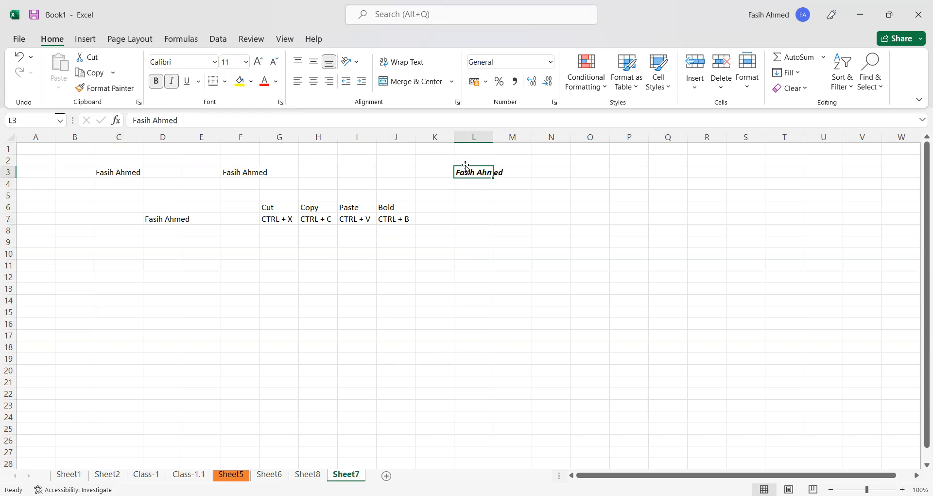
click(190, 83)
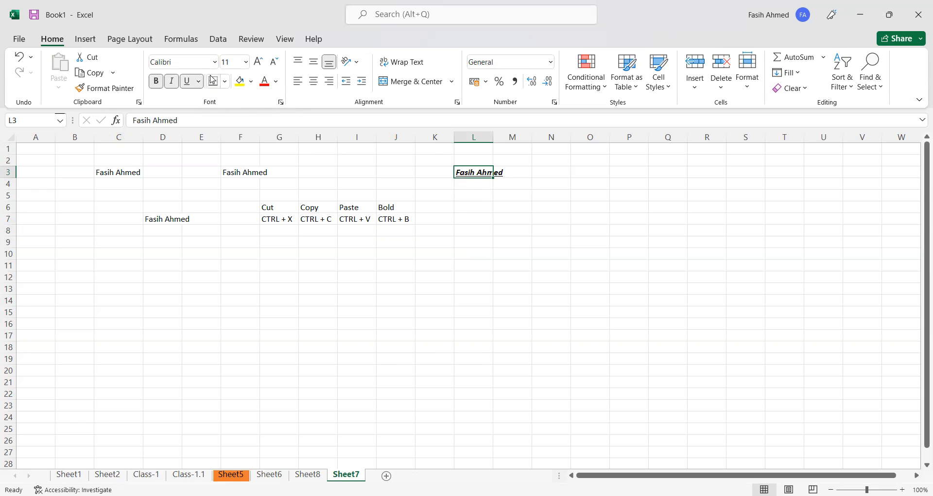
Set the font of the name in cell L3 to Arial Narrow, size 12
click(214, 62)
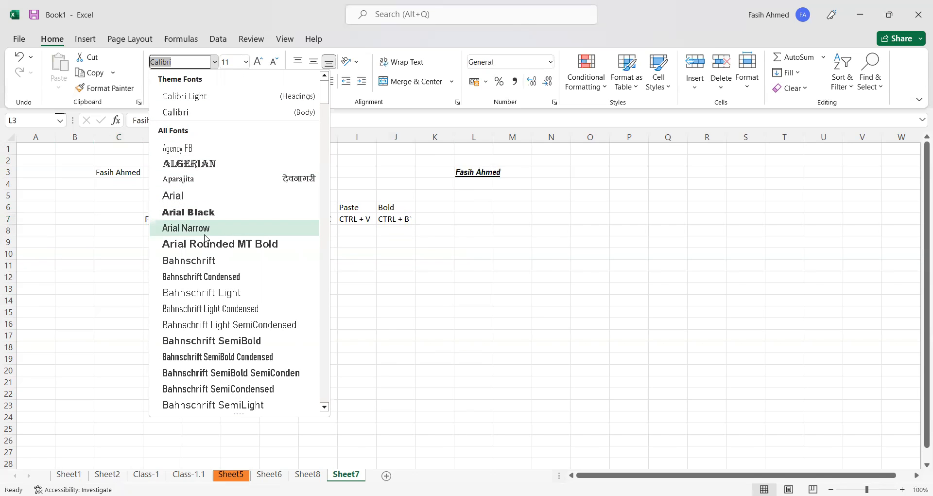
click(185, 228)
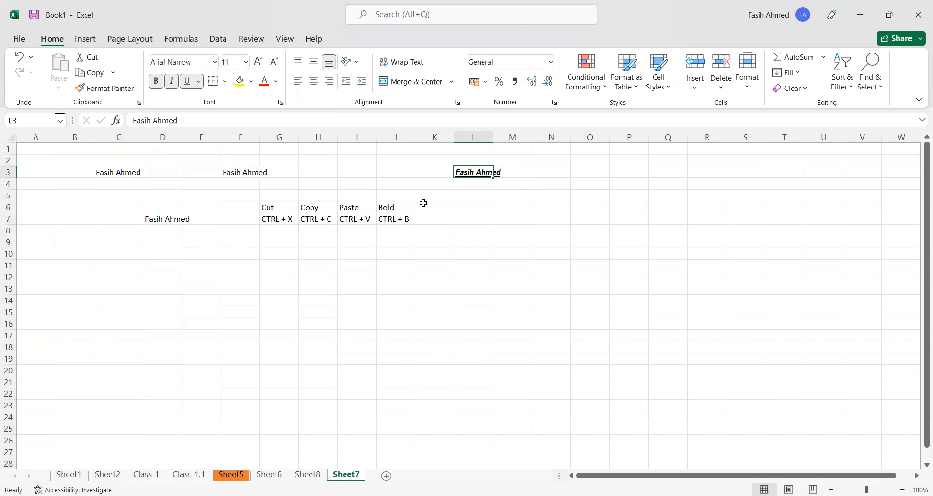
click(246, 62)
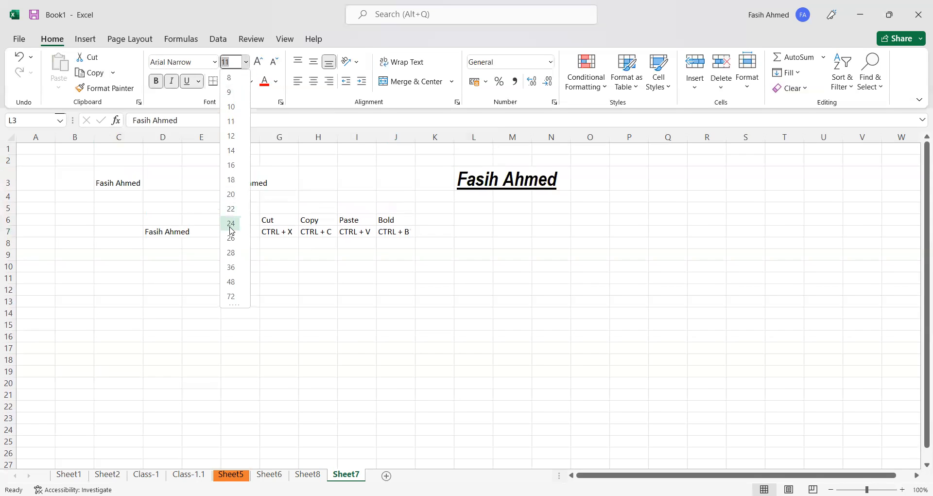
click(232, 136)
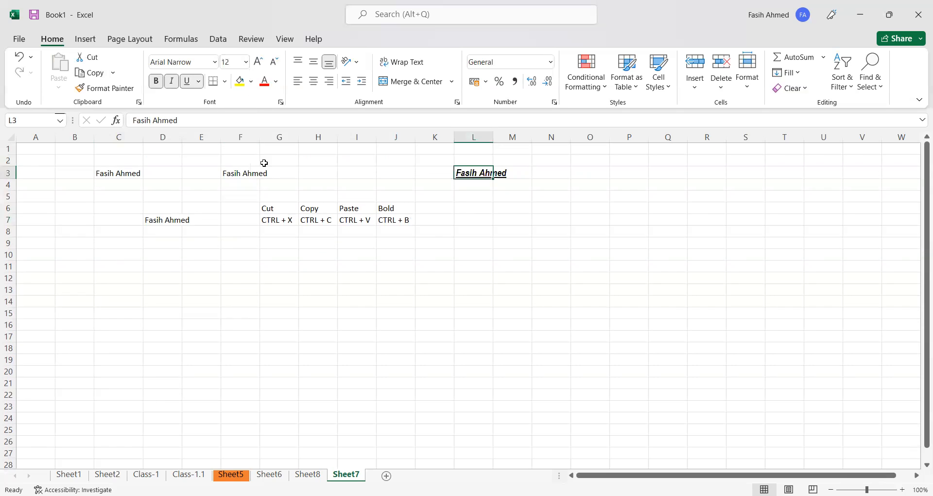
Give cell L3 a light gold fill and red text, widening column L to fit the name
click(251, 81)
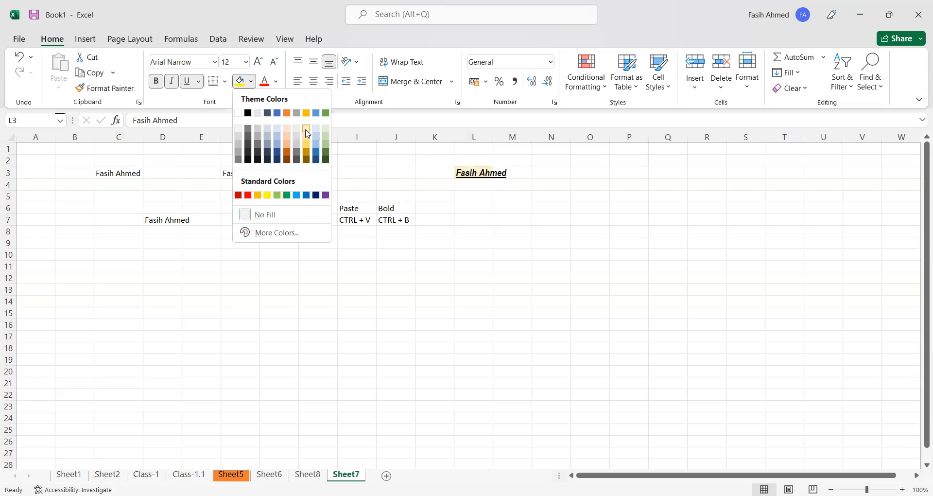
click(305, 129)
drag(493, 137, 512, 136)
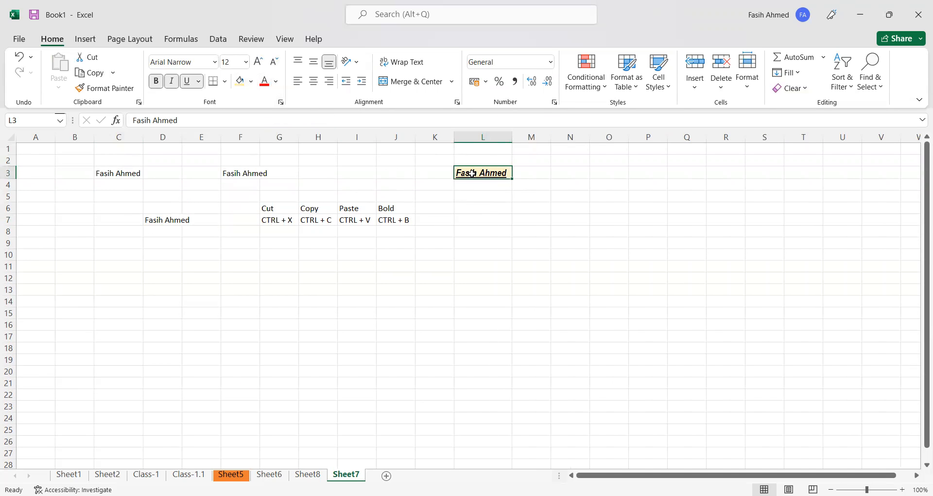
click(263, 82)
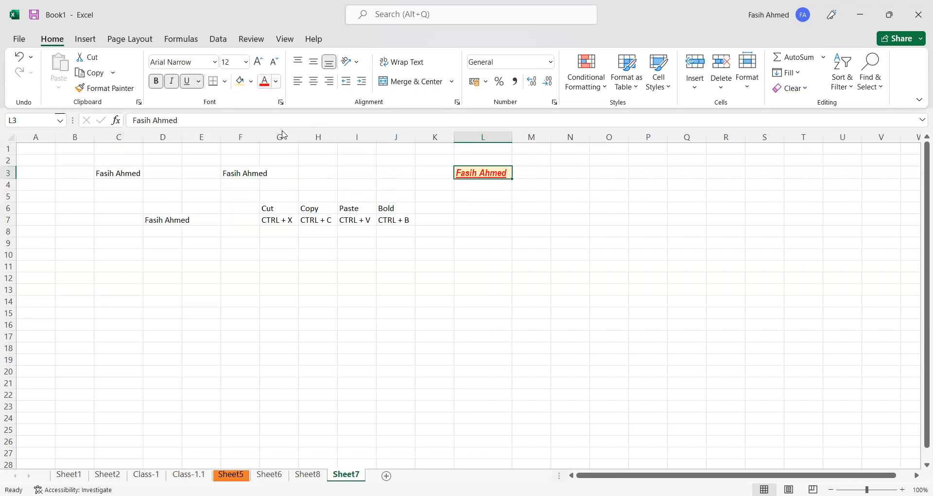
Set the text of the name in cell L3 to white and its fill to Black, Text 1, Lighter 50%
click(276, 82)
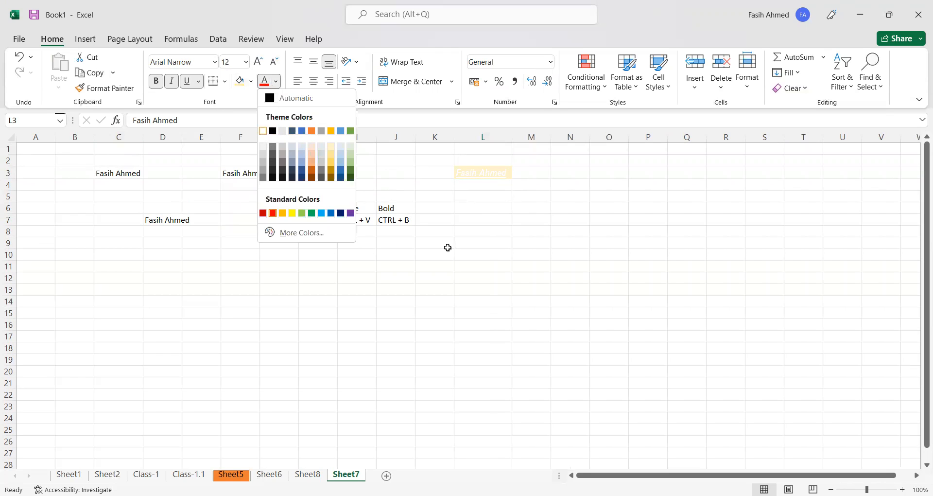
key(Return)
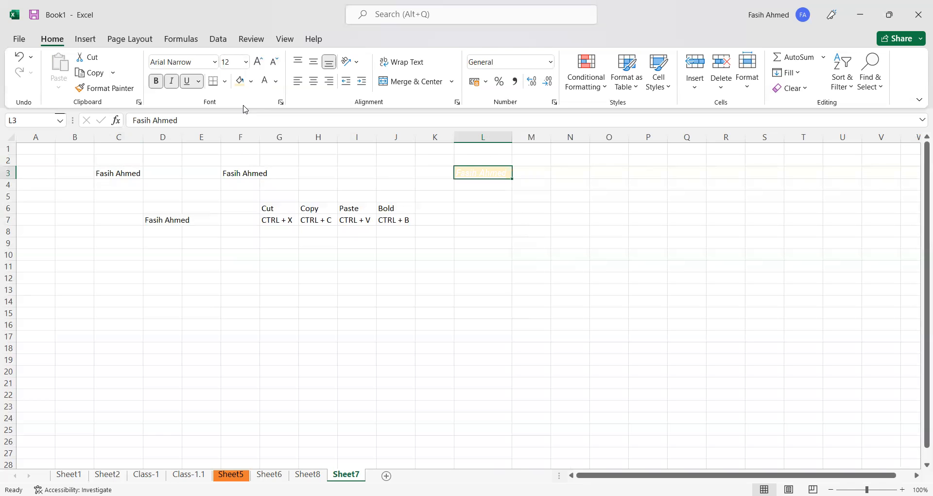
click(250, 82)
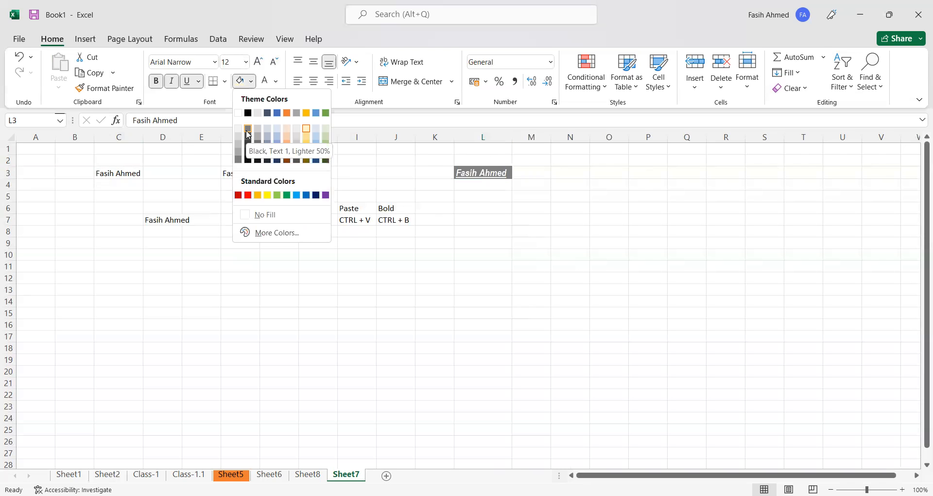
click(480, 171)
click(499, 194)
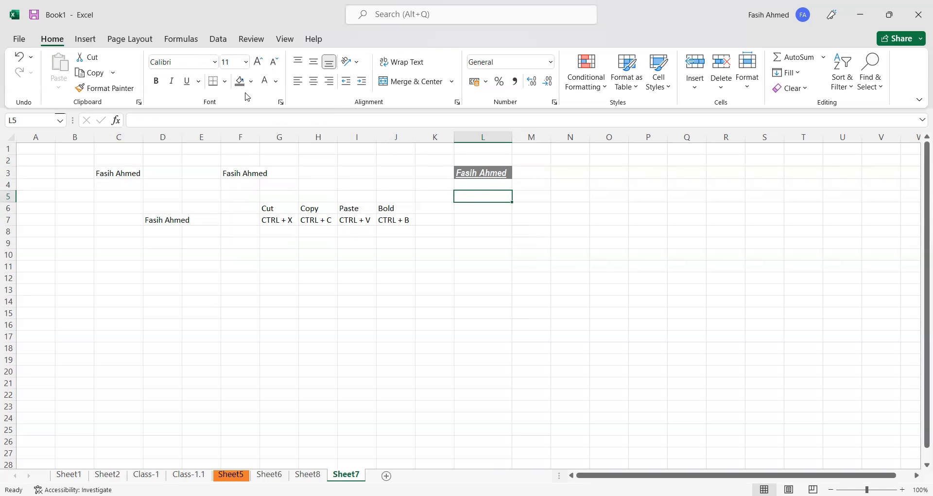
click(486, 205)
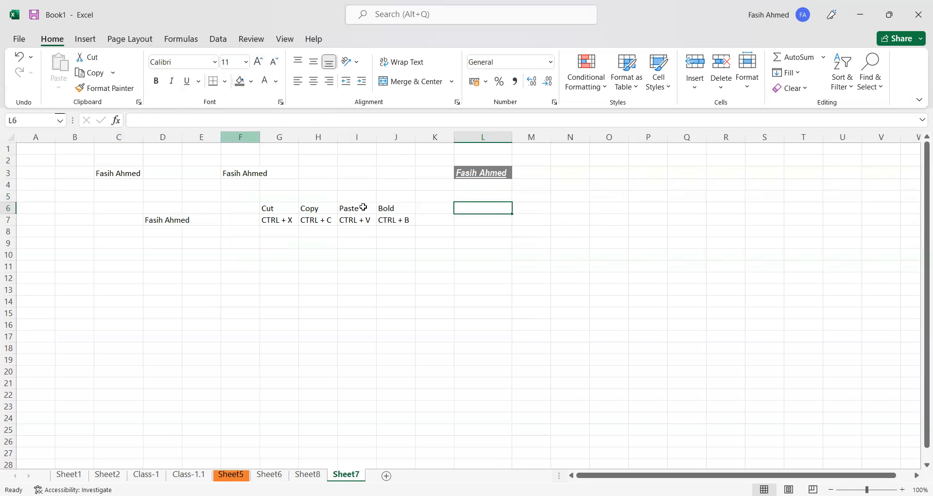
click(498, 172)
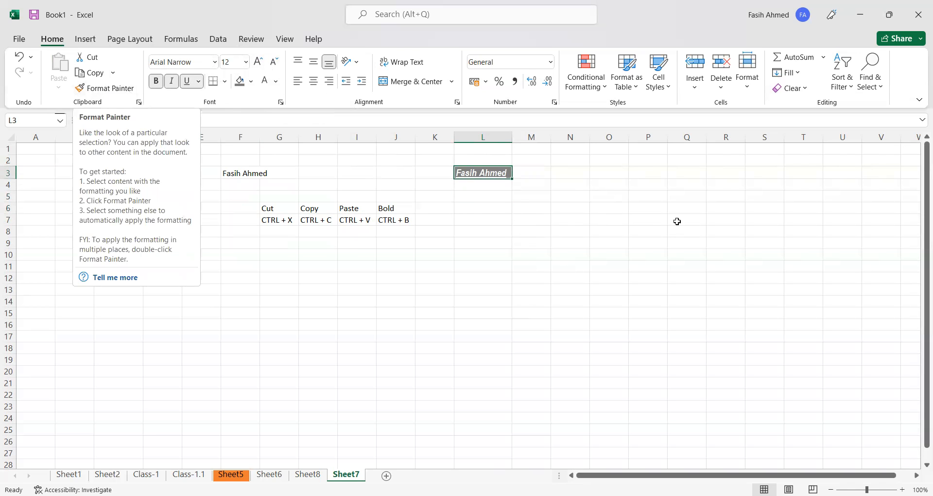
click(574, 218)
click(639, 173)
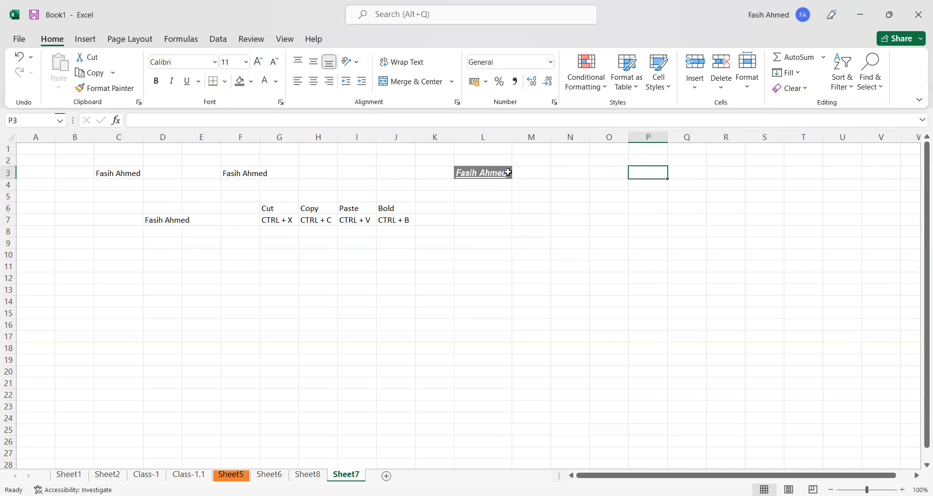
click(507, 172)
click(636, 172)
click(481, 179)
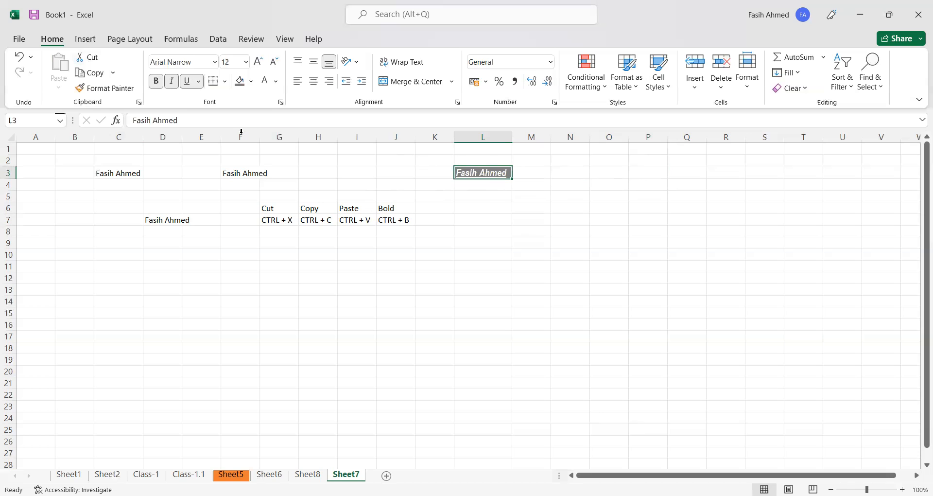
click(645, 173)
Copy the formatted name from cell L3 into P3 and widen column P to fit it
click(491, 171)
click(91, 73)
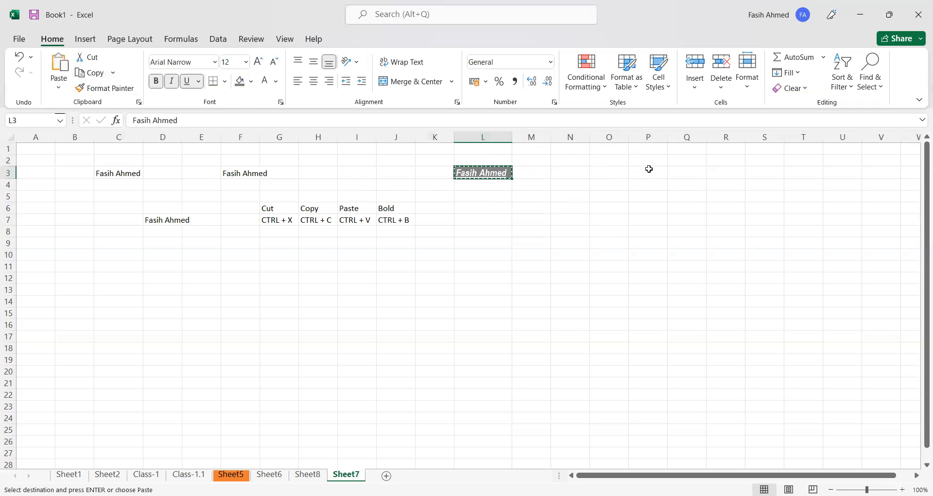
click(648, 170)
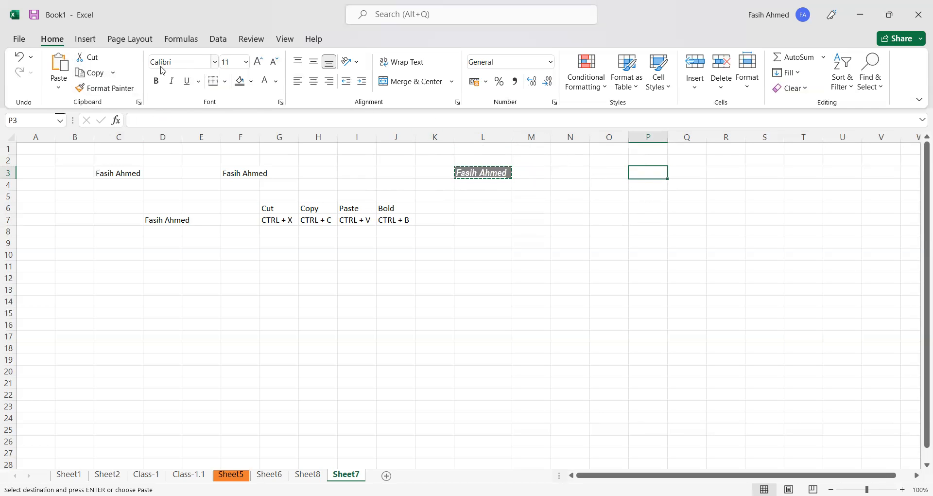
click(59, 63)
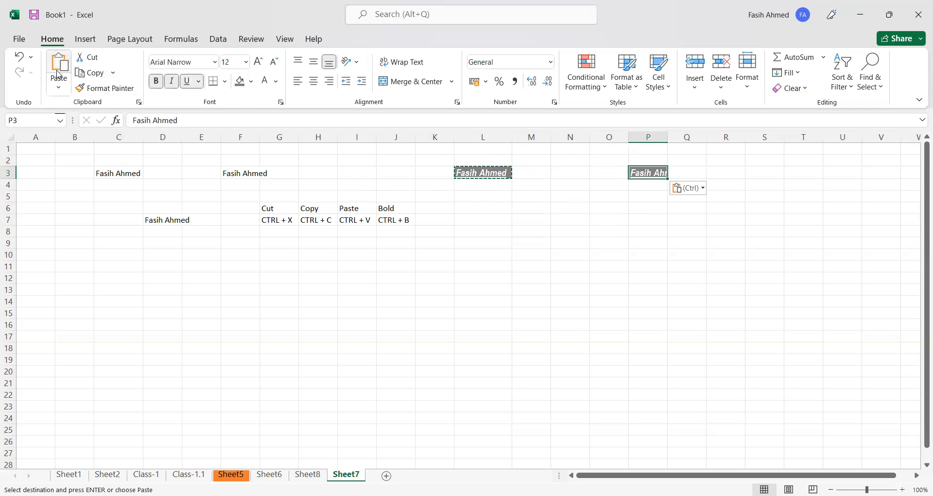
double_click(668, 137)
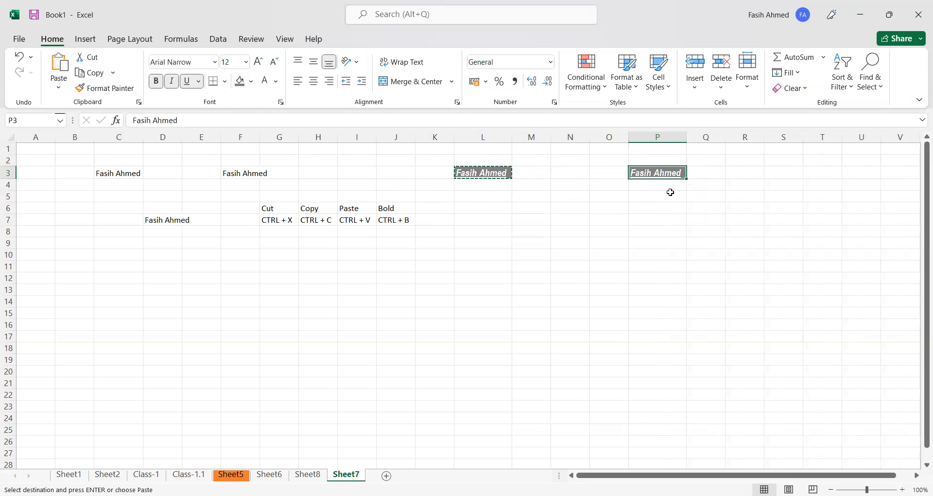
Clear the contents of cell P3 while keeping its fill
key(Delete)
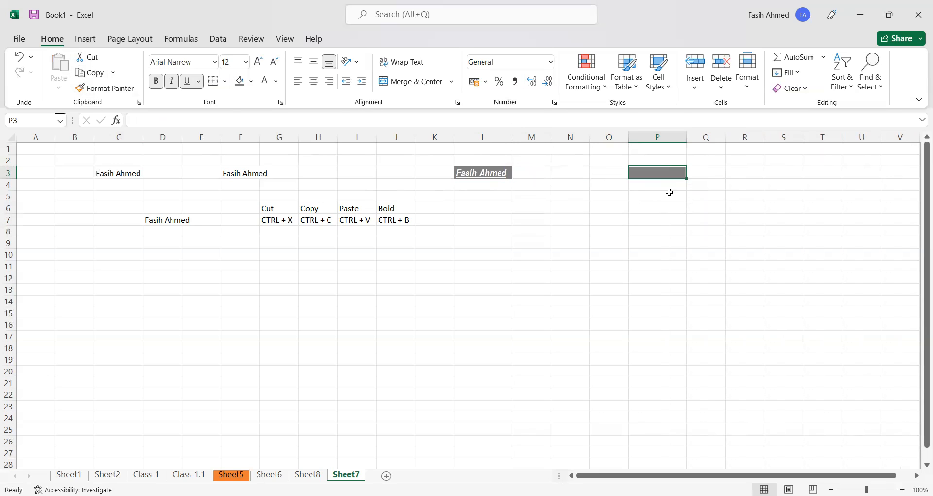
click(671, 157)
click(666, 175)
click(671, 242)
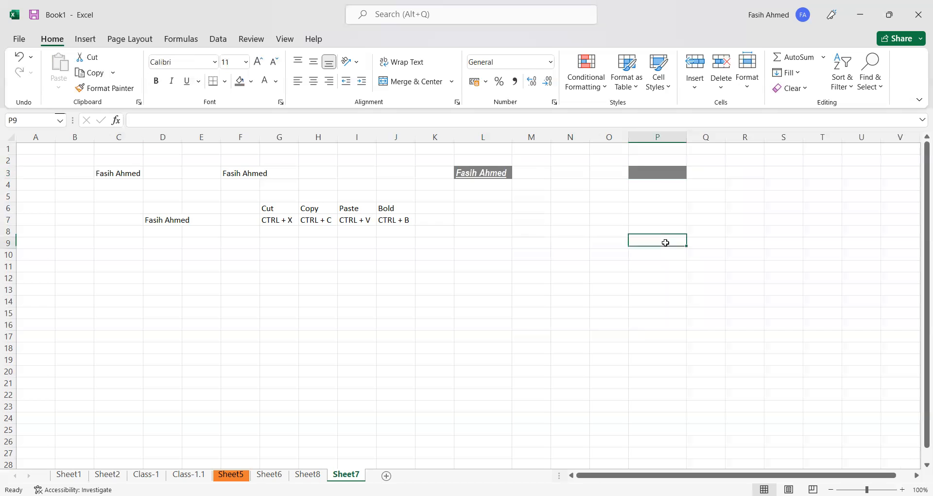
click(646, 170)
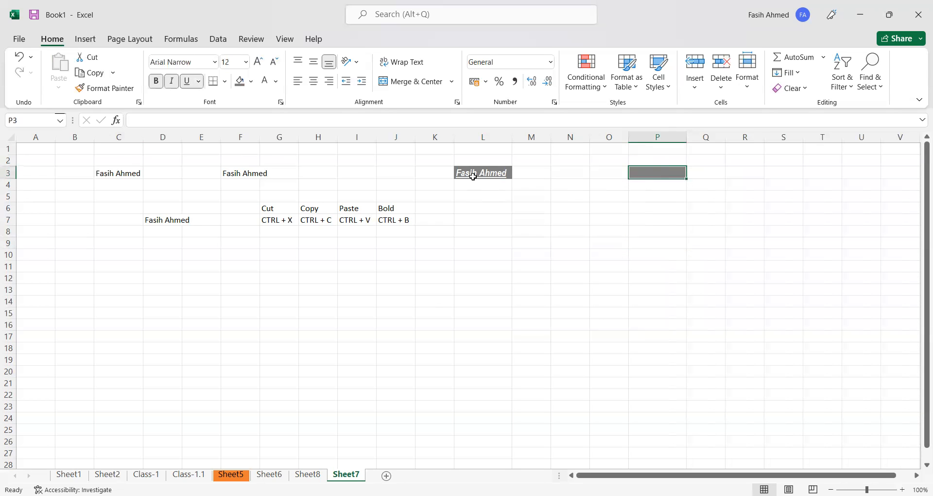
Undo the clearing, the column widening and the paste in cell P3
key(ctrl+z)
key(ctrl+z)
key(ctrl+z)
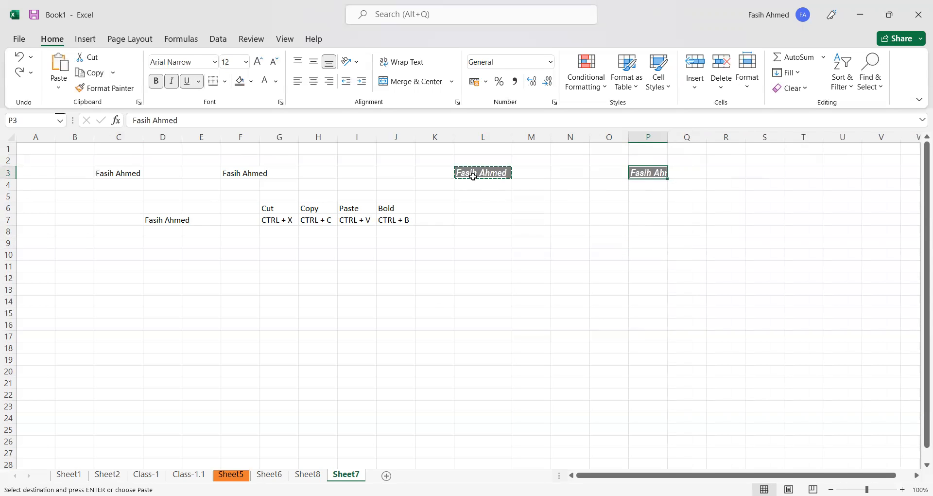
key(Escape)
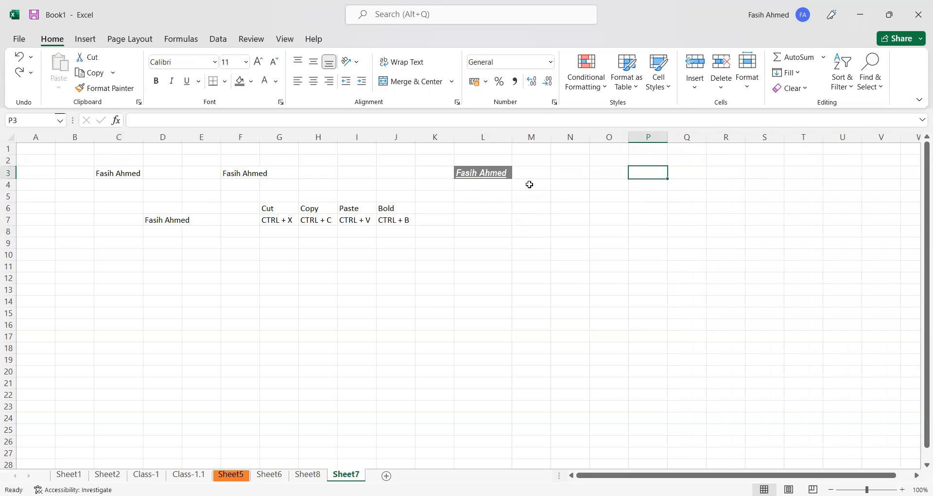
Apply the formatting of cell L3 to the empty cell P3 with Format Painter
click(470, 177)
click(121, 88)
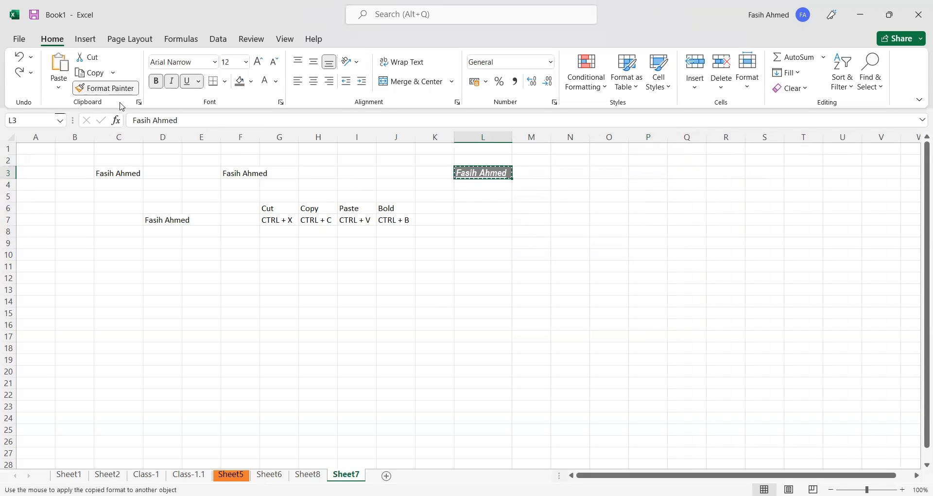
click(643, 172)
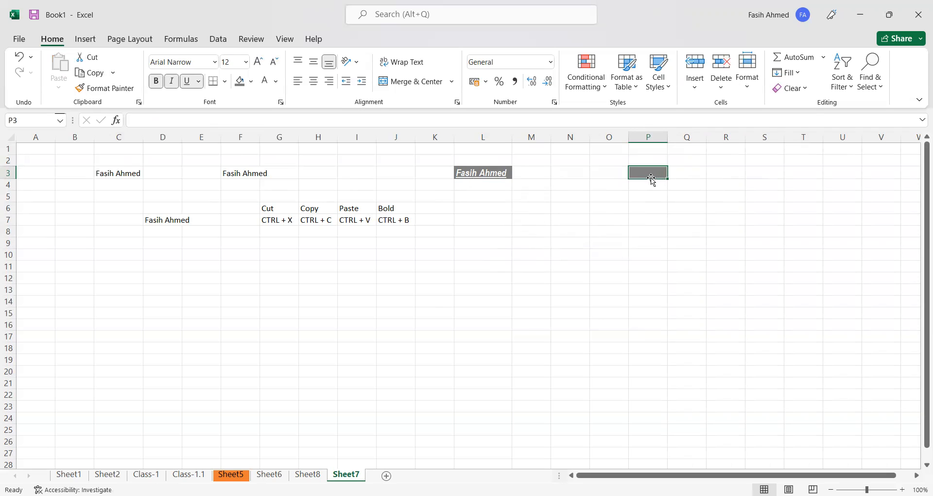
Widen column P and enter a person's full name in the formatted cell P3
click(666, 140)
drag(667, 133, 702, 164)
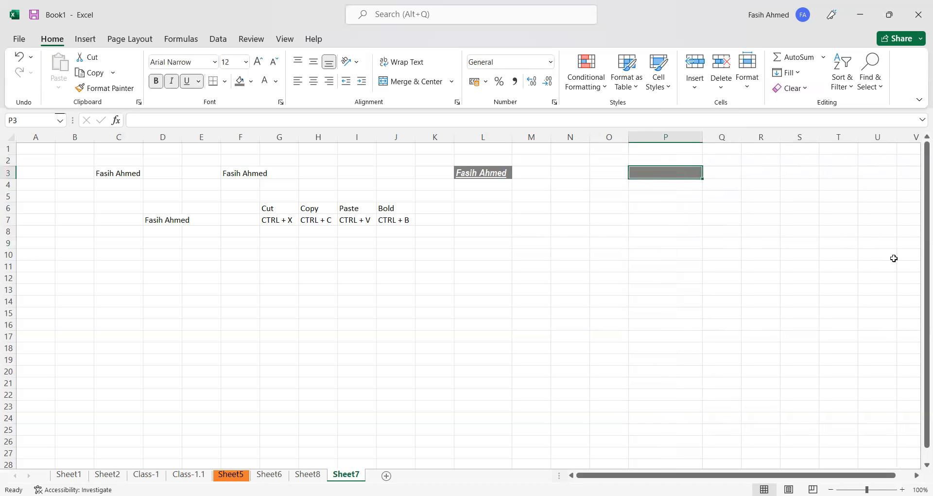
text(Ram Kumar)
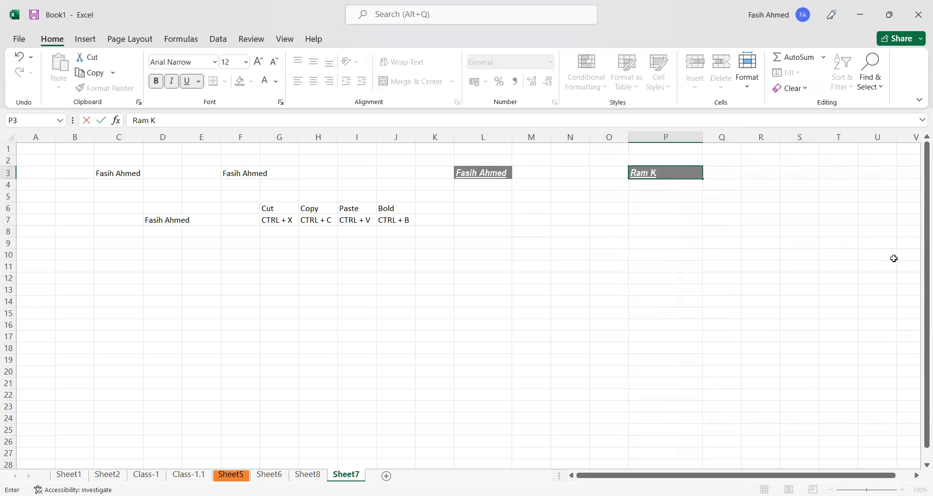
key(Return)
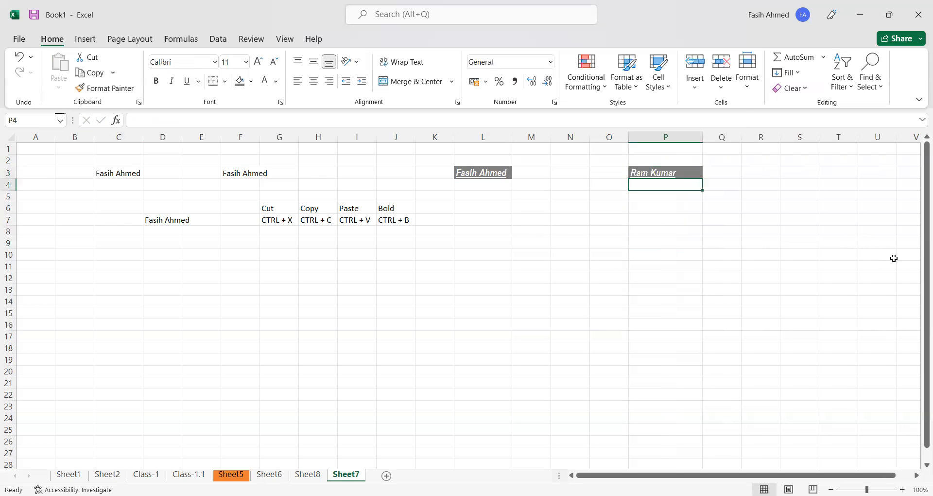
click(540, 175)
click(498, 170)
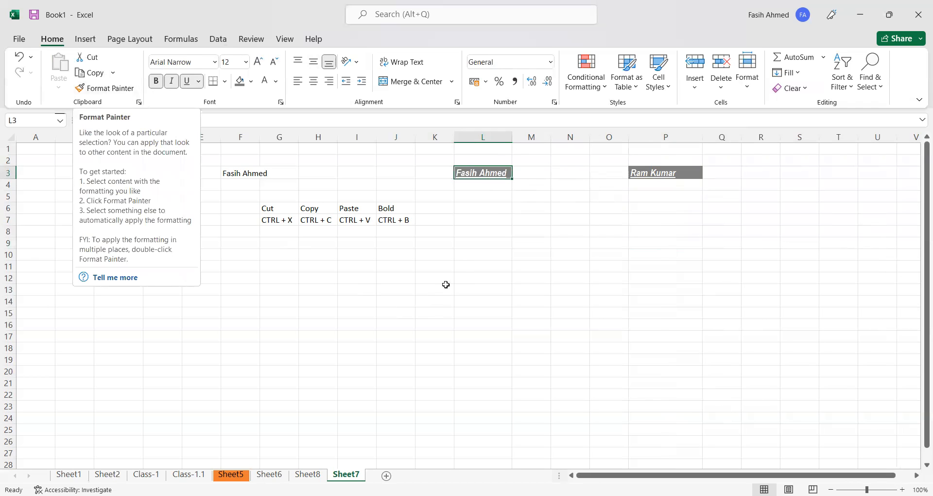
click(496, 210)
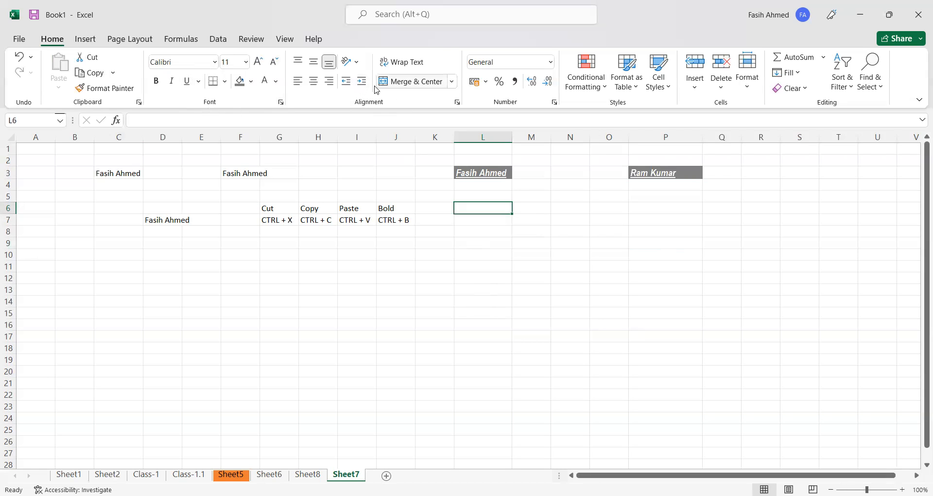
Try center, right, left and top alignment on the name in cell P3, finishing with horizontal Center and vertical Middle Align
click(693, 170)
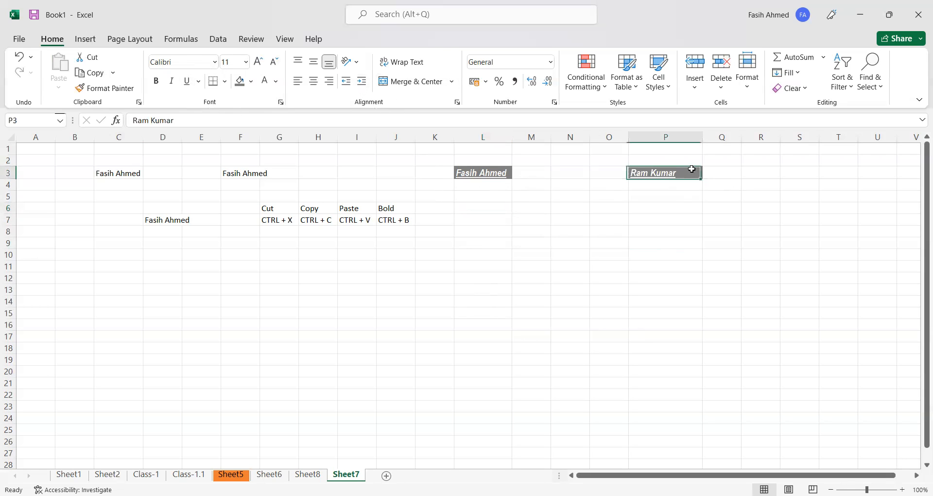
click(313, 82)
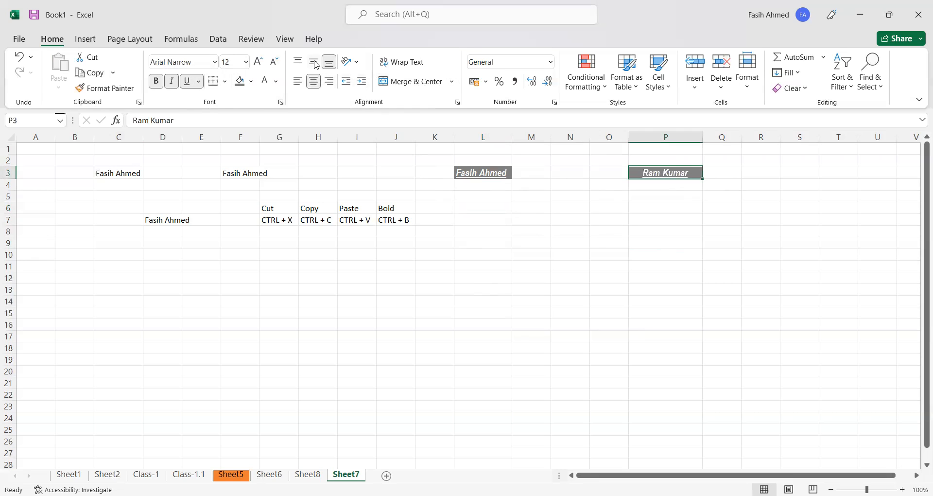
click(329, 81)
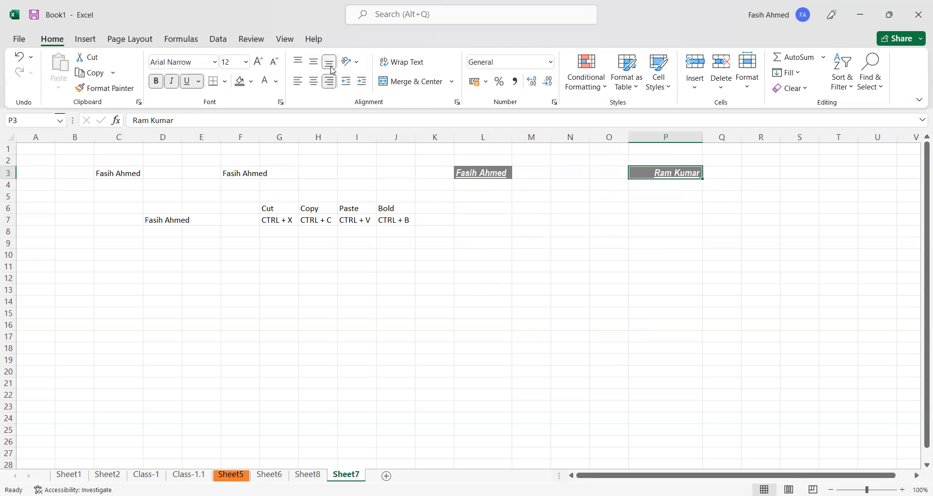
click(297, 82)
click(297, 62)
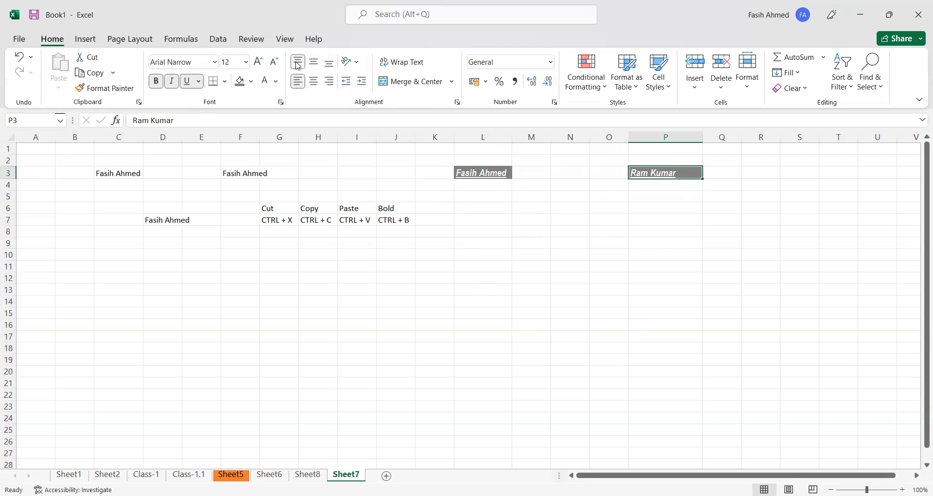
click(313, 81)
click(313, 62)
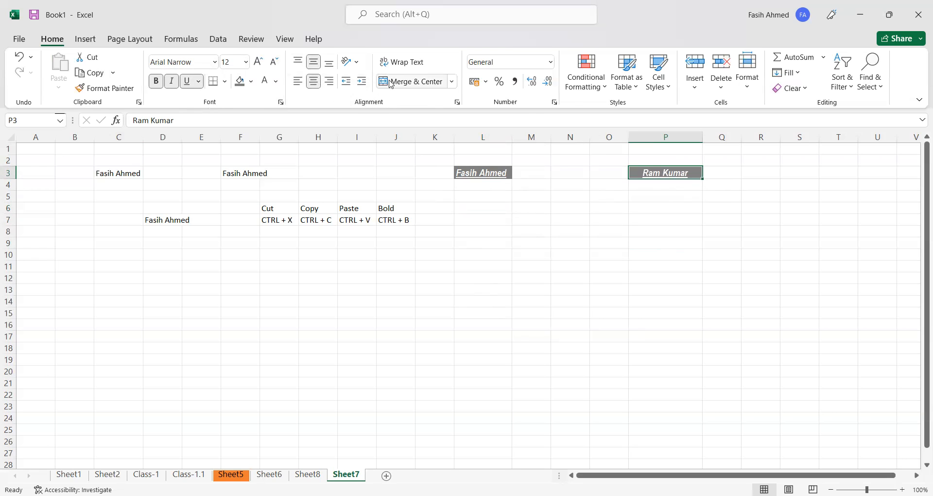
Try the Vertical Text orientation on the name in cell P3 and undo it
click(351, 61)
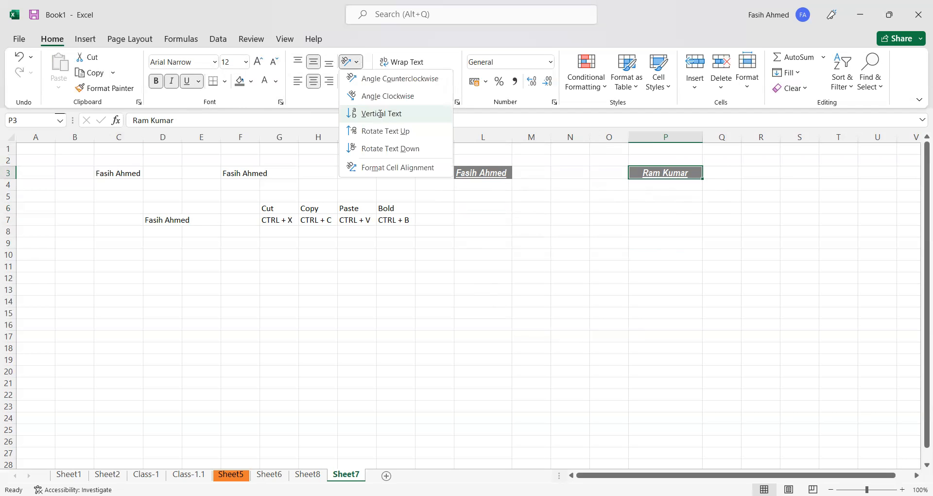
click(419, 77)
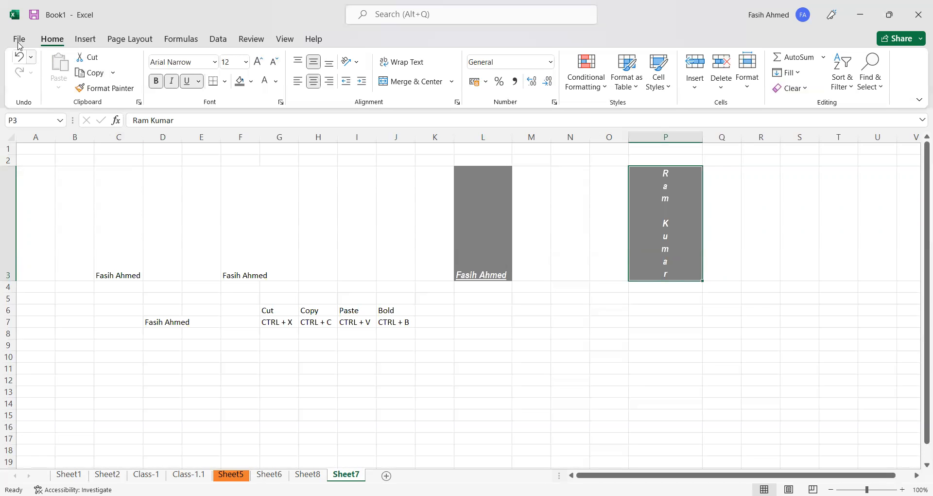
click(19, 56)
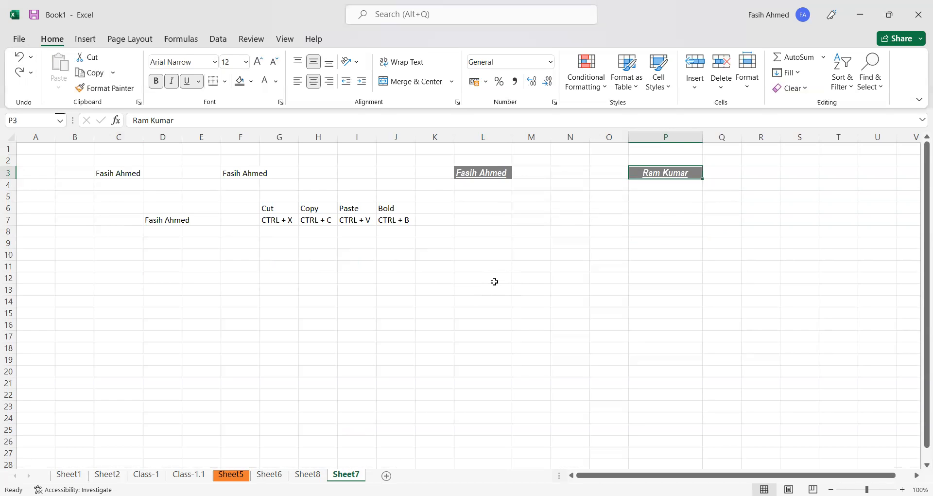
Redo the vertical text orientation in cell P3 and undo it again
click(650, 210)
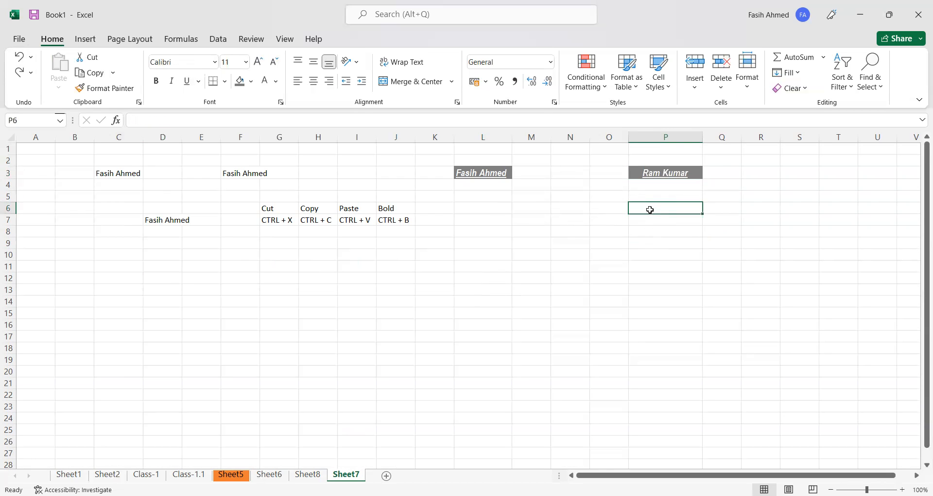
key(ctrl+z)
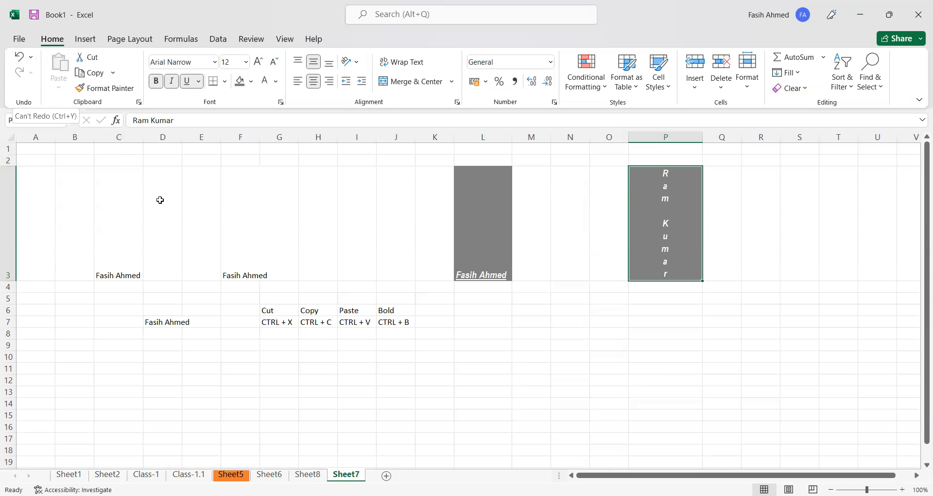
key(ctrl+z)
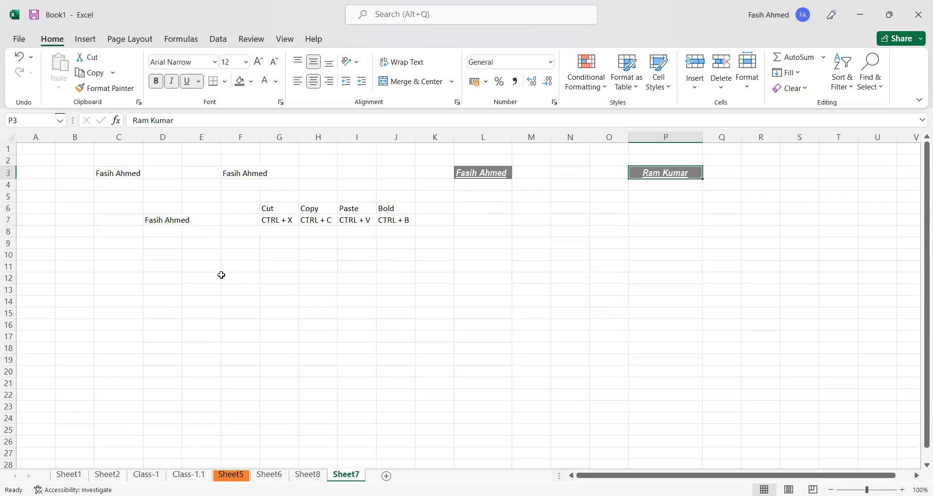
Enter A in cell N8 and B in the adjacent cell O8
click(651, 197)
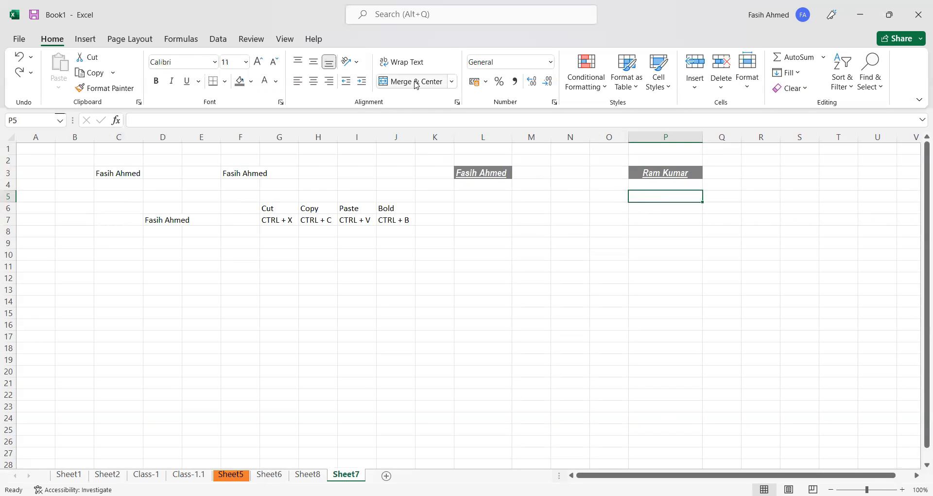
click(601, 227)
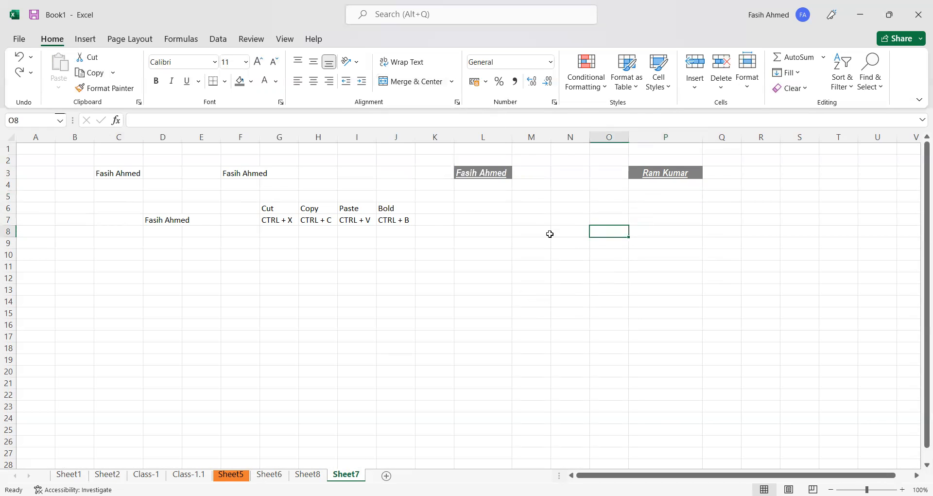
click(559, 233)
text(A)
key(Tab)
text(B)
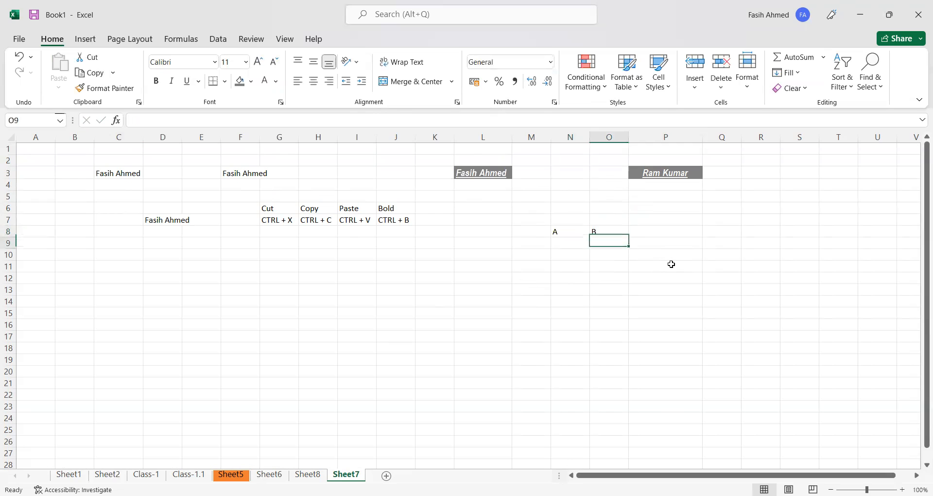
Examine cells N8 and O8 one by one and as a two-cell range
key(Left)
key(shift+Right)
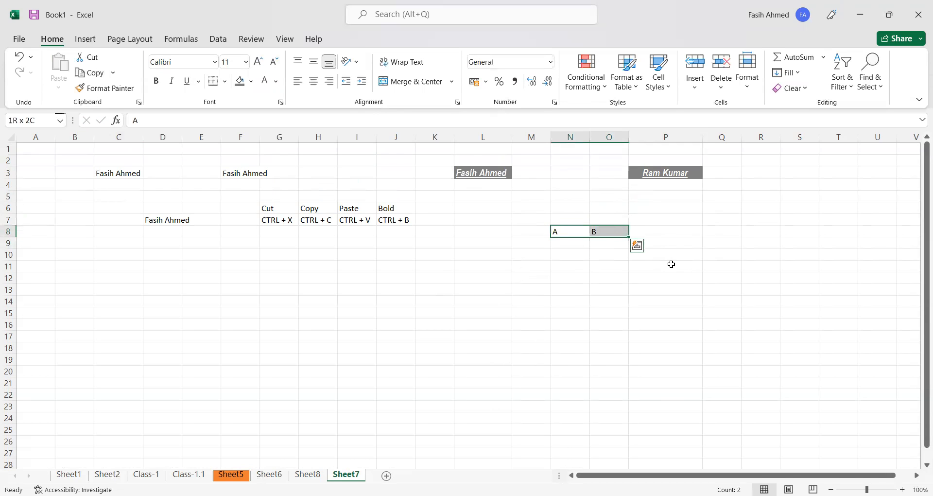
key(Left)
key(Right)
key(Right)
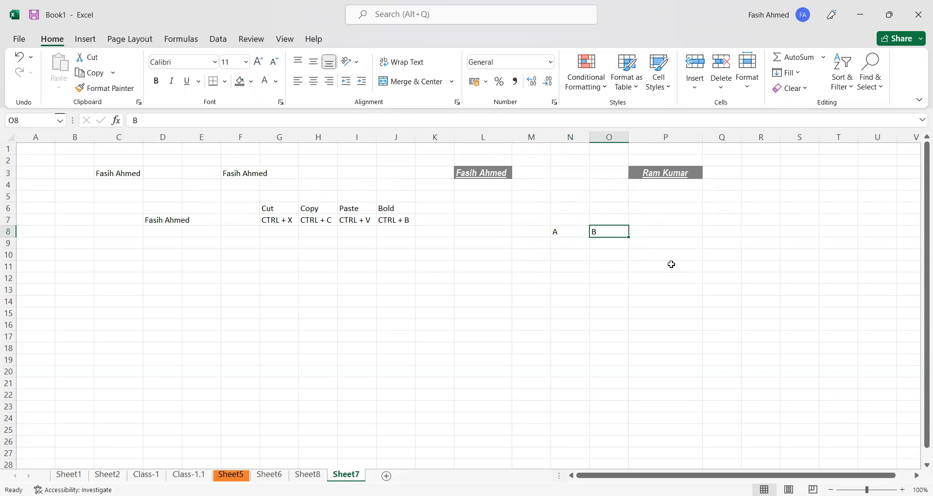
click(555, 231)
click(620, 233)
click(559, 235)
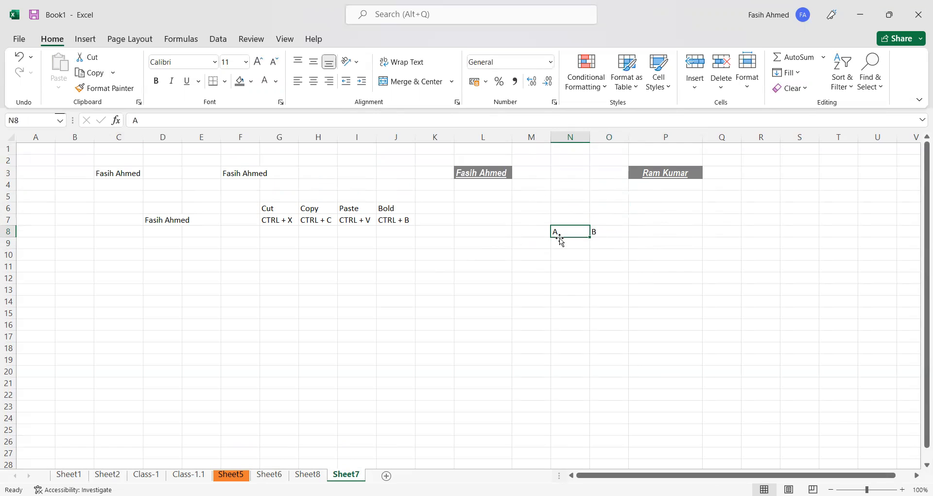
Merge and center cells N8 and O8, accepting that only the upper-left value is kept
key(shift+Right)
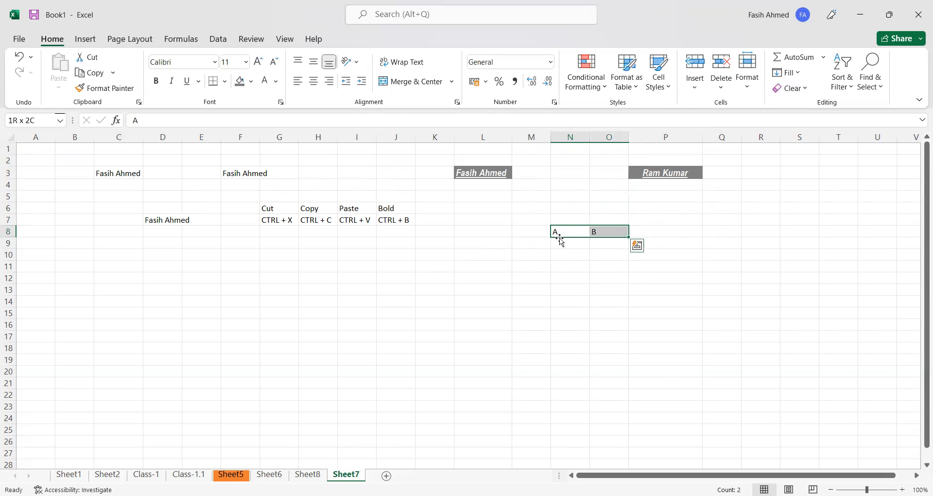
click(549, 229)
click(601, 228)
drag(550, 233, 600, 234)
click(571, 232)
click(420, 86)
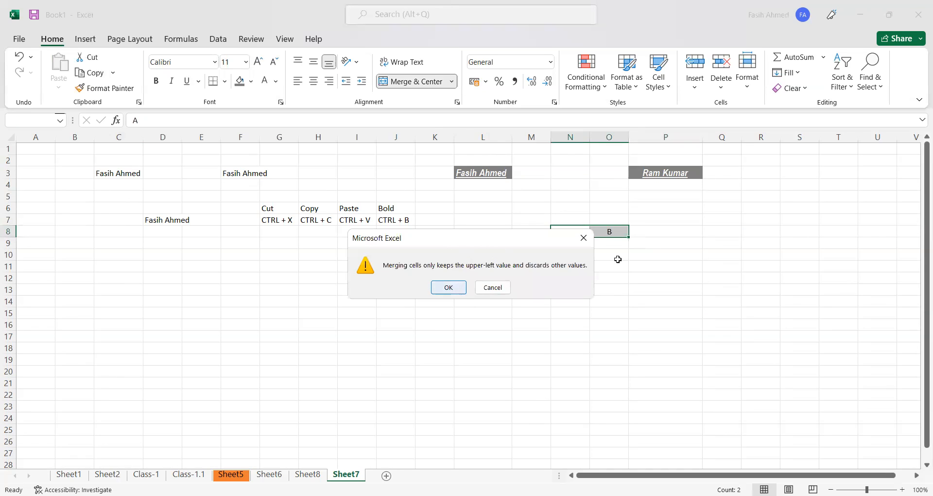
key(Return)
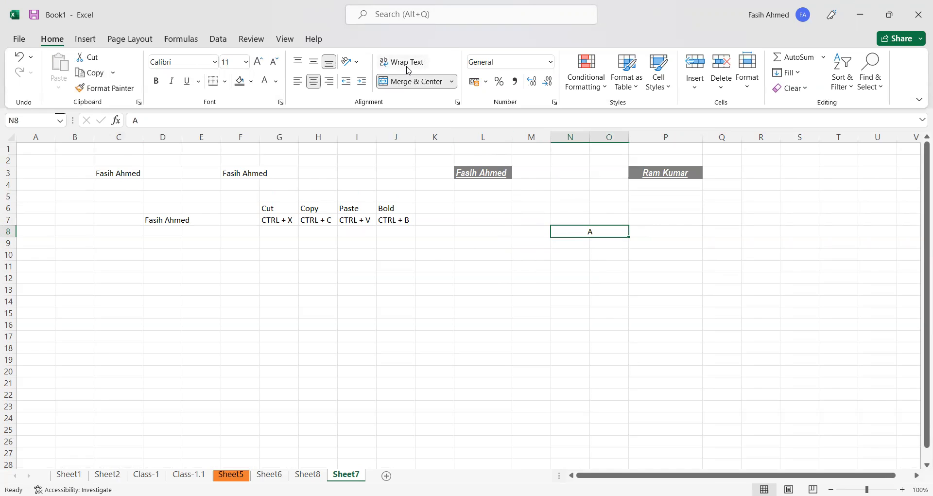
Enter a greeting sentence in cell I14 that introduces the presenter by name and ends with "I am teching you Microsoft Excel"
click(689, 229)
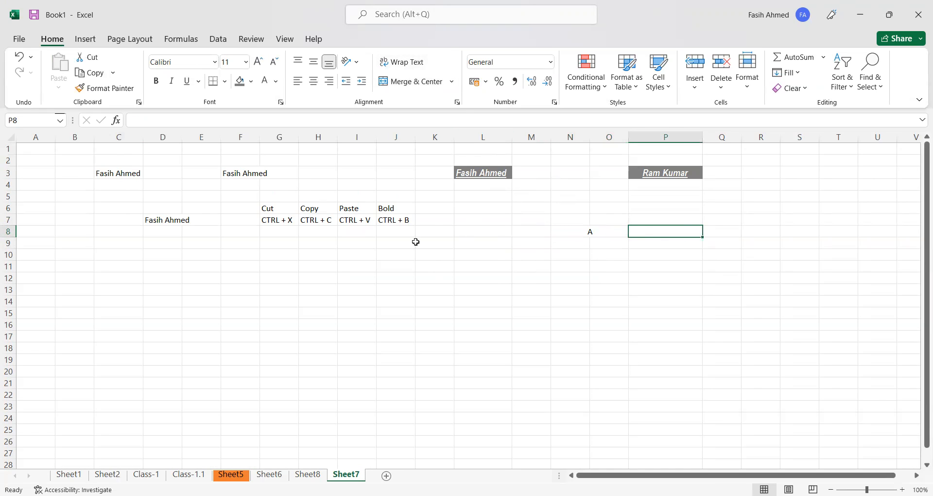
click(350, 301)
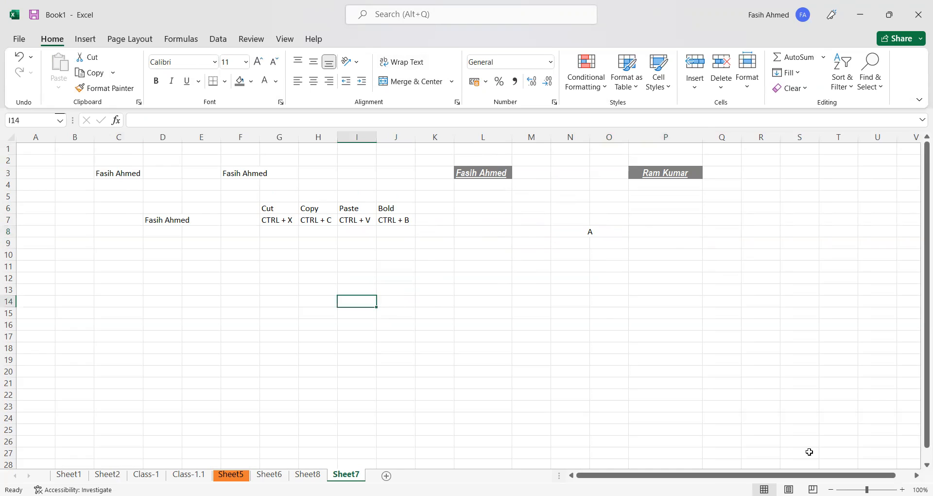
text(Hi)
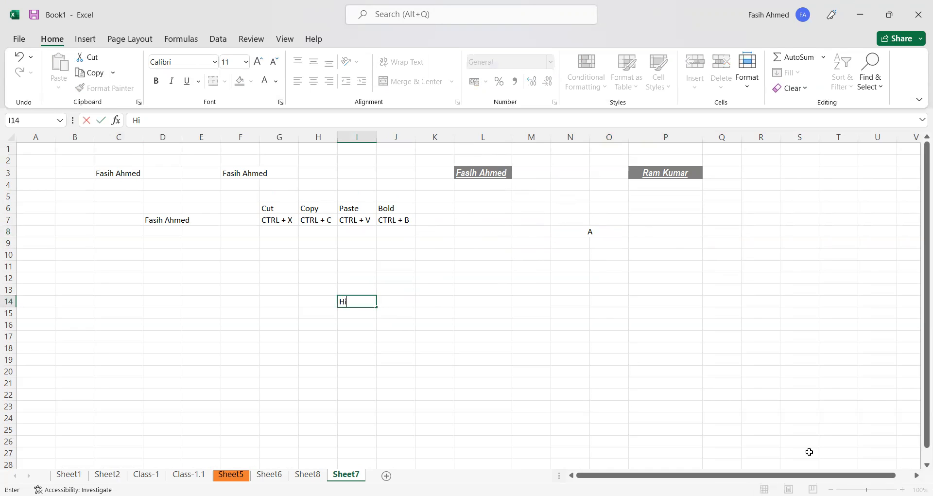
text( My name is Fasih )
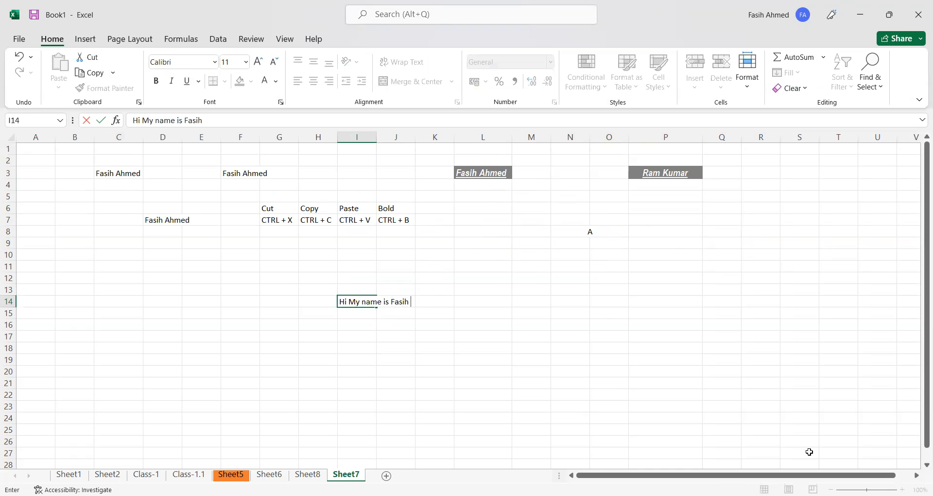
text(Ahmed, I am tech)
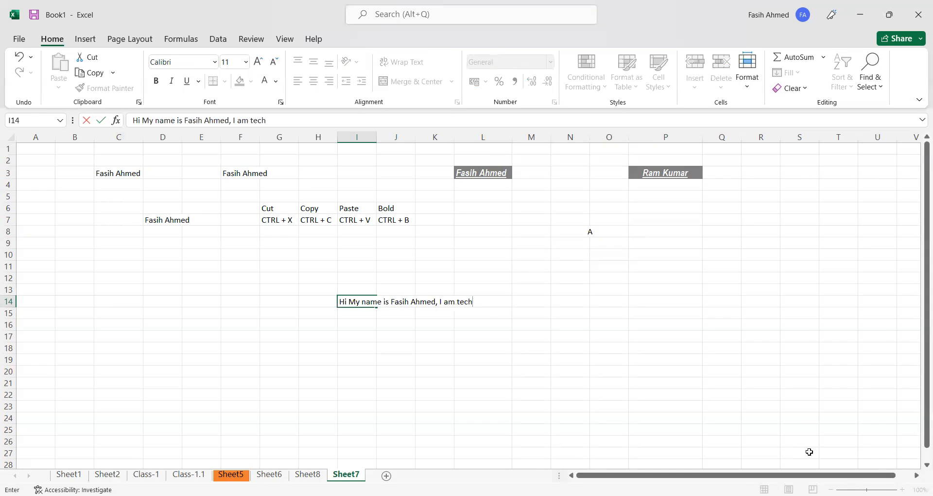
text(ing you Microsoft Excel)
key(Return)
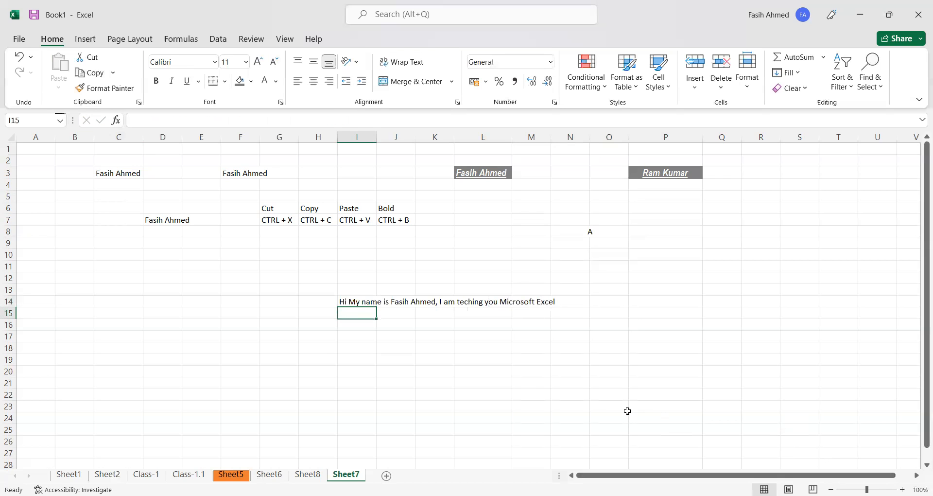
Examine how far the long sentence in I14 spills across the neighbouring columns
click(274, 303)
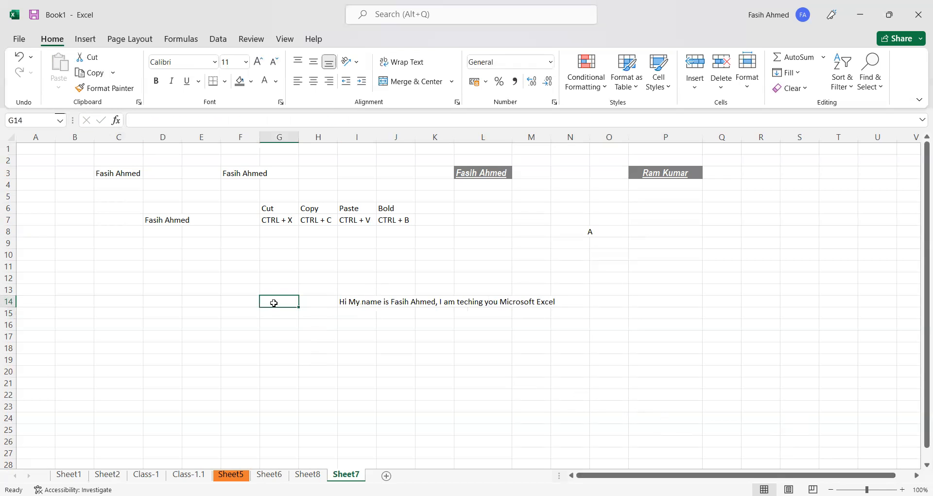
click(355, 302)
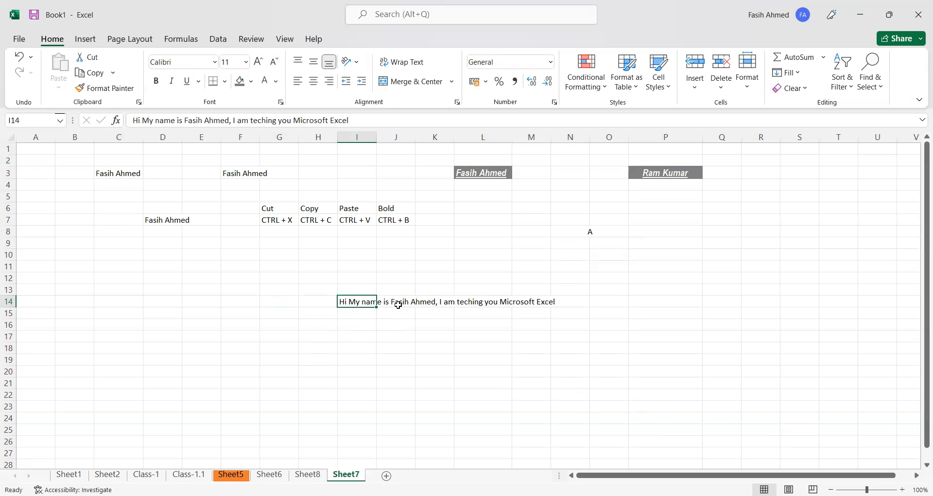
click(429, 137)
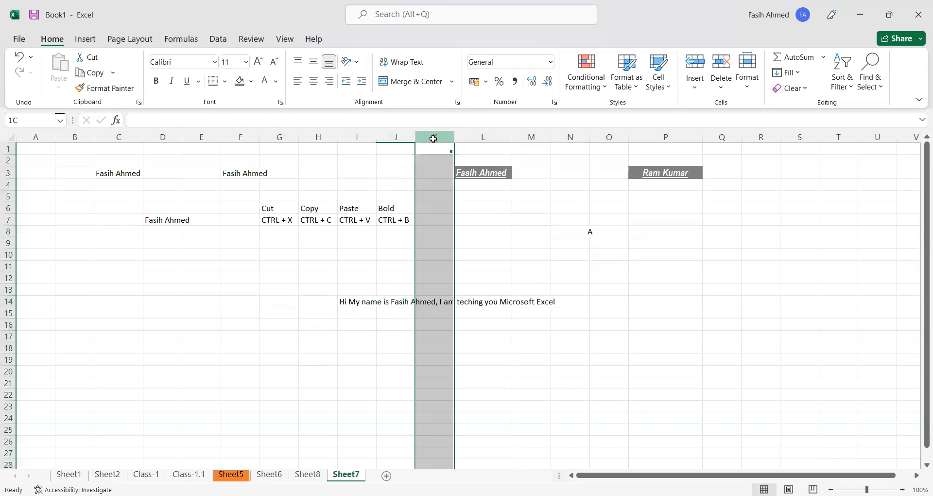
click(487, 136)
click(533, 137)
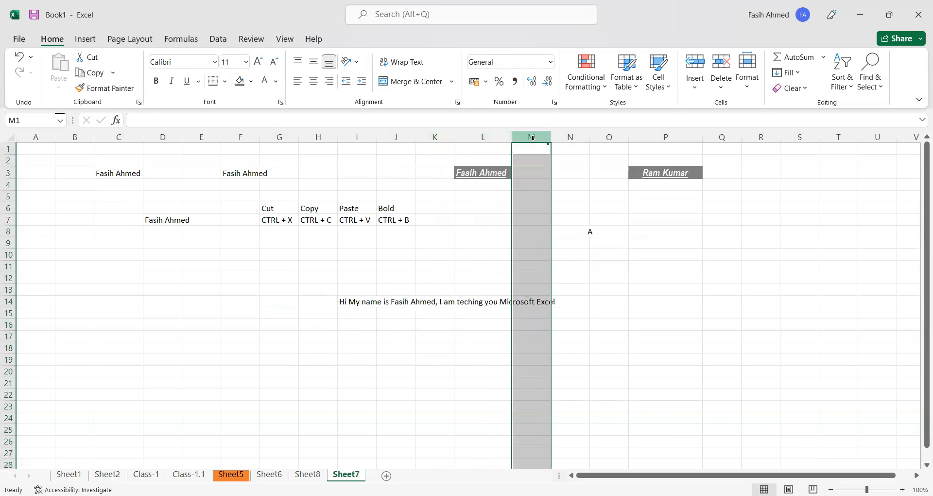
click(561, 302)
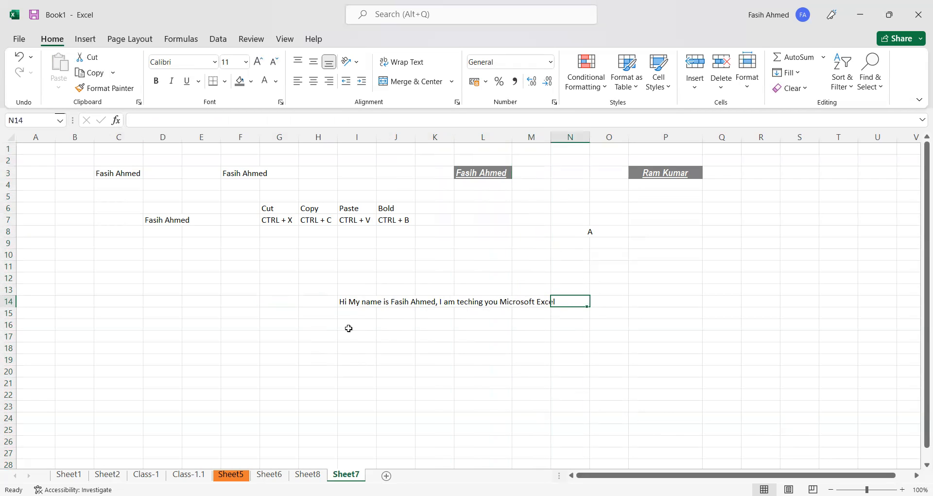
Try Wrap Text on the sentence in cell I14, look over the neighbouring cells, and undo the wrapping
click(354, 303)
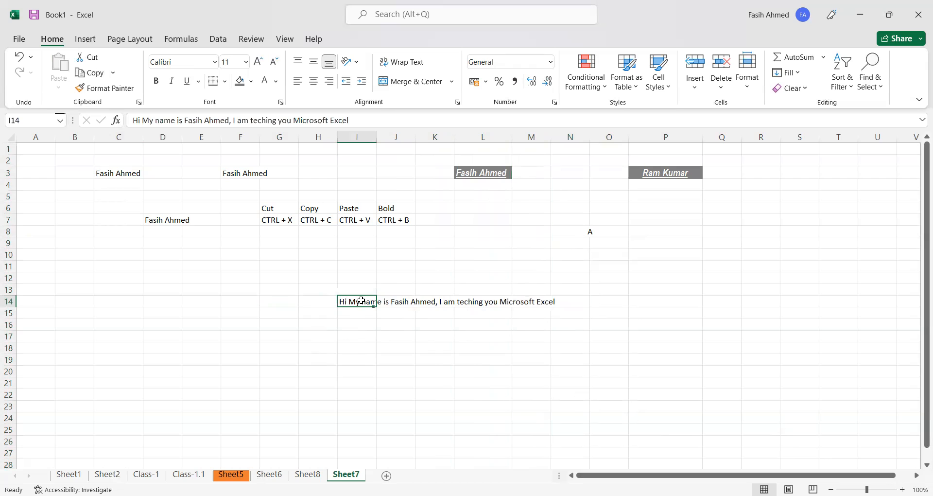
click(407, 63)
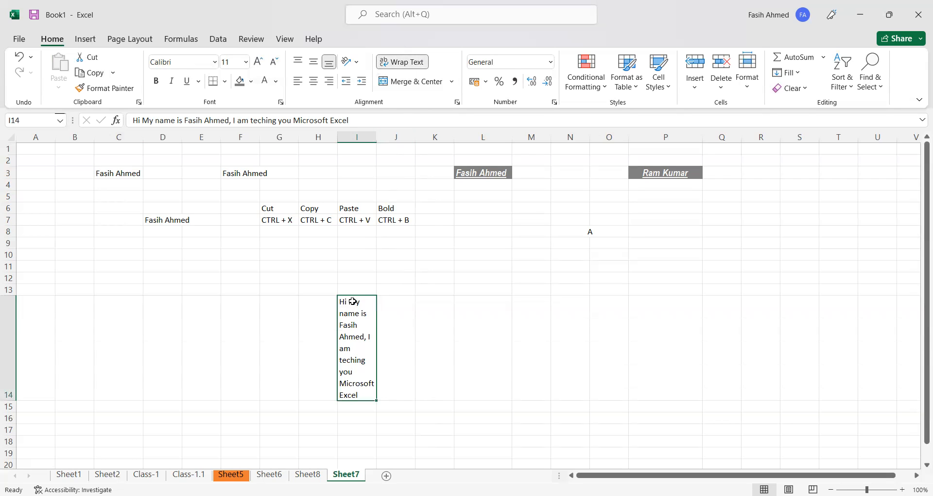
key(Right)
key(Right)
key(Right)
key(Right)
key(Right)
key(Right)
key(Right)
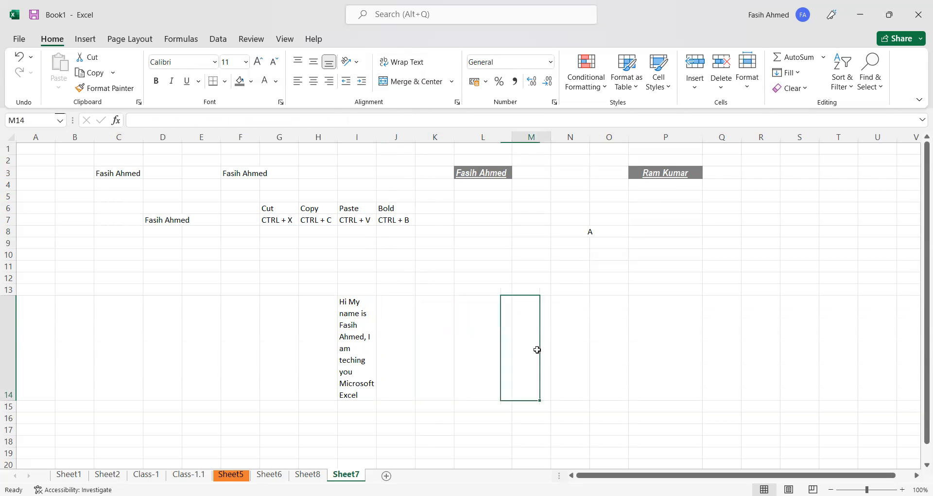
click(379, 352)
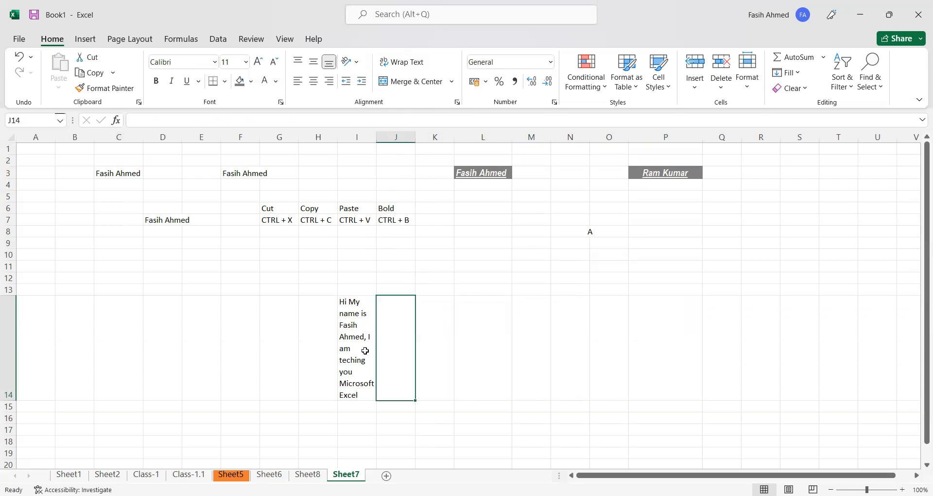
click(361, 350)
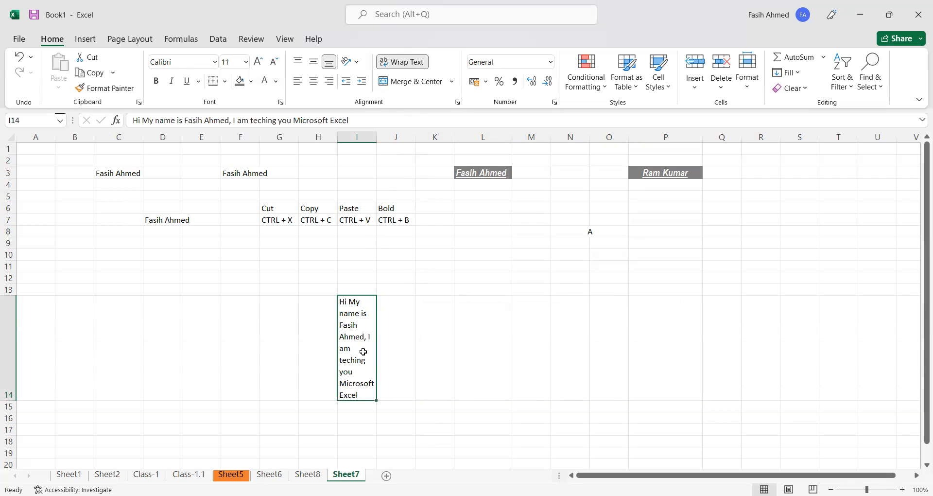
key(ctrl+z)
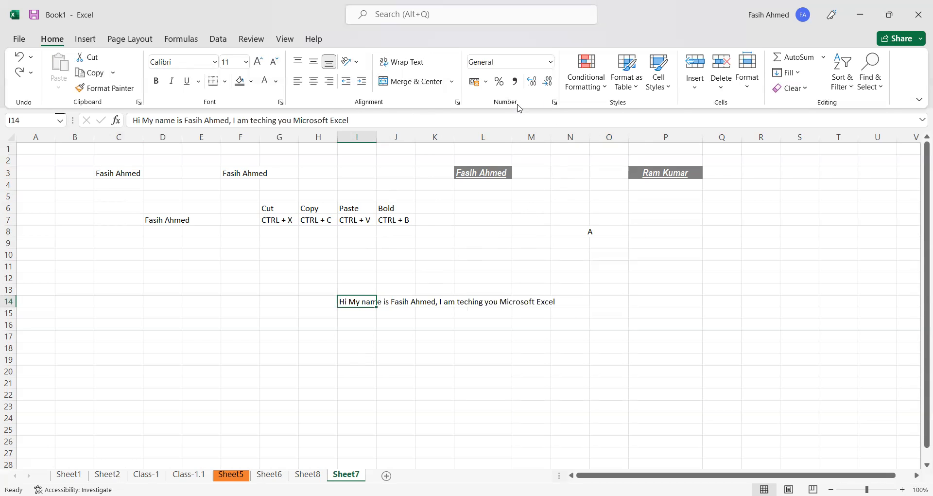
Enter the numbers 125, 25, 100000 and 0.25 down cells P15 to P18
click(677, 301)
click(672, 313)
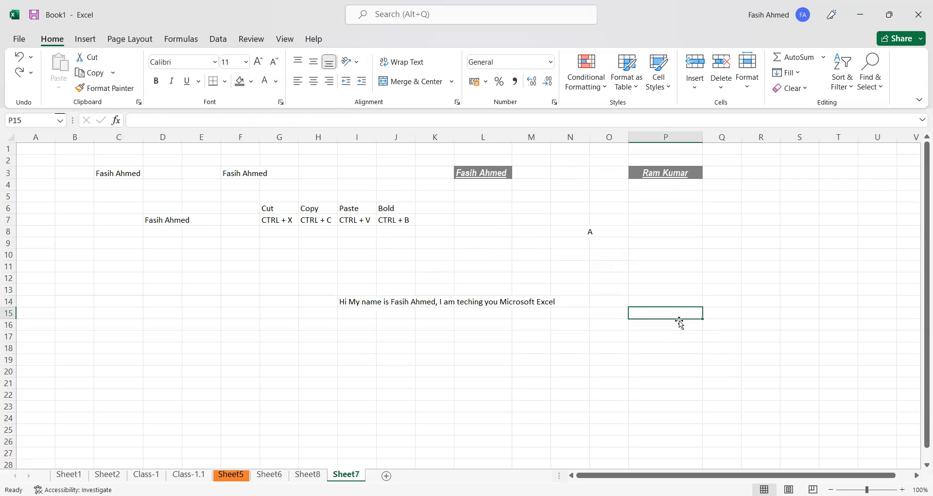
text(125)
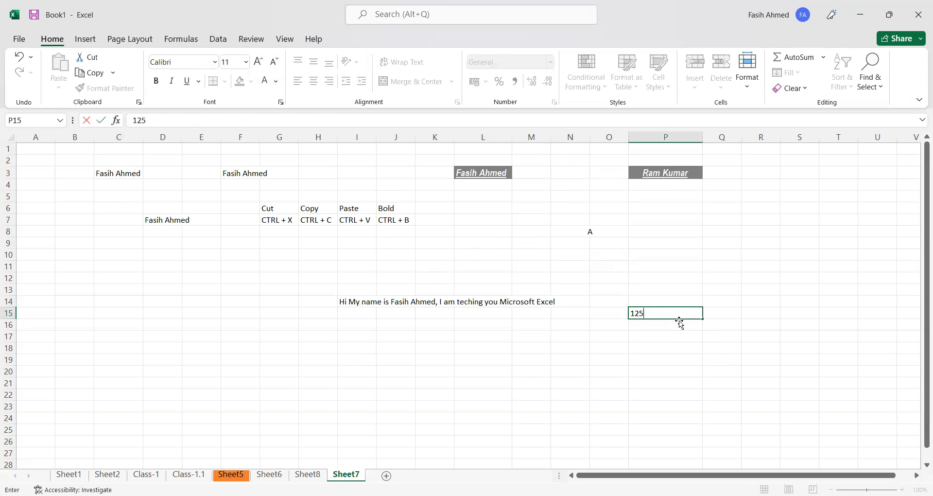
key(Return)
text(25)
key(Return)
text(100000)
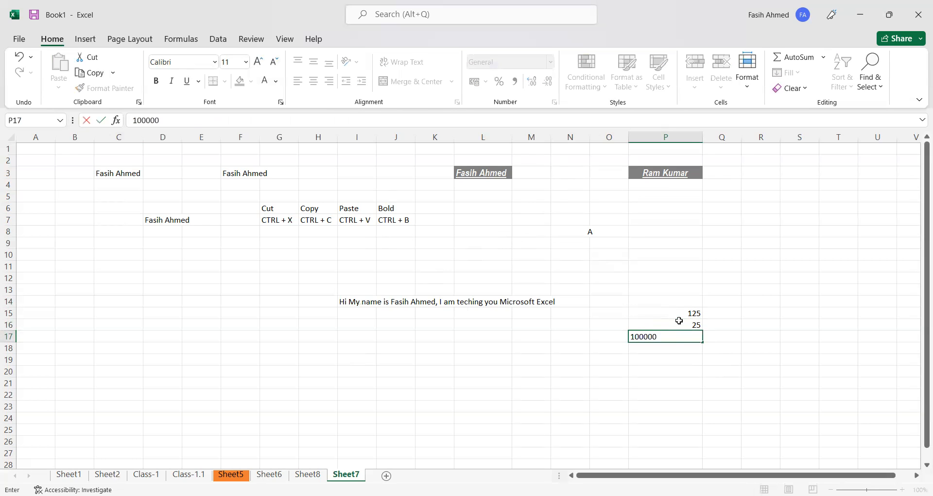
key(Return)
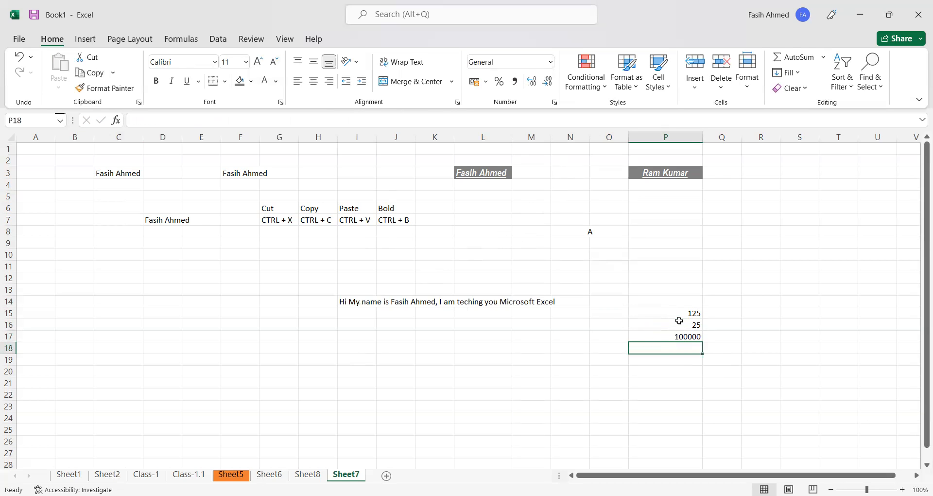
text(0.25)
key(Return)
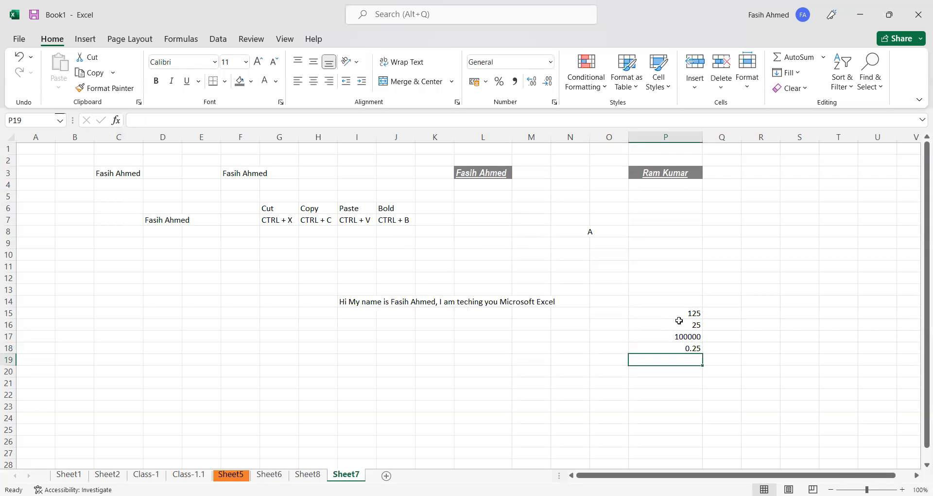
Apply Comma Style to the 100000 in cell P17 and decrease its decimals to zero places
drag(680, 313, 683, 351)
click(688, 313)
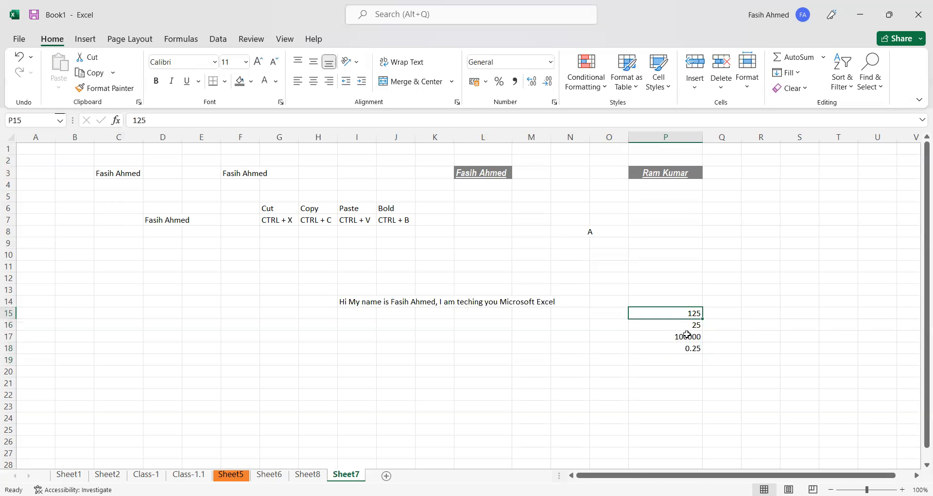
click(686, 327)
click(678, 339)
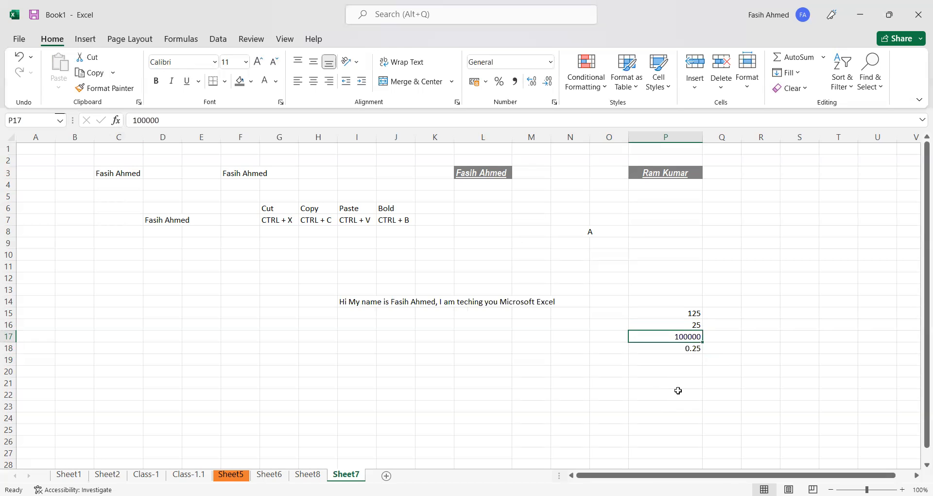
click(517, 88)
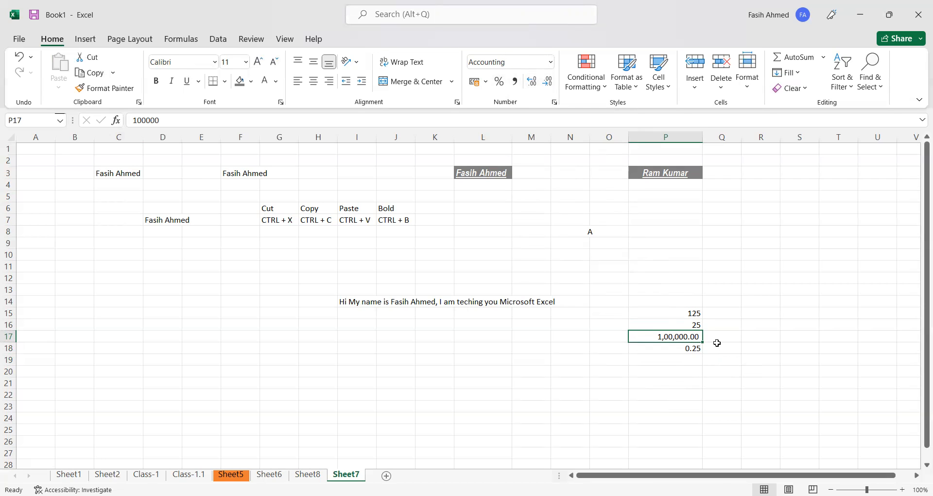
click(548, 81)
click(547, 81)
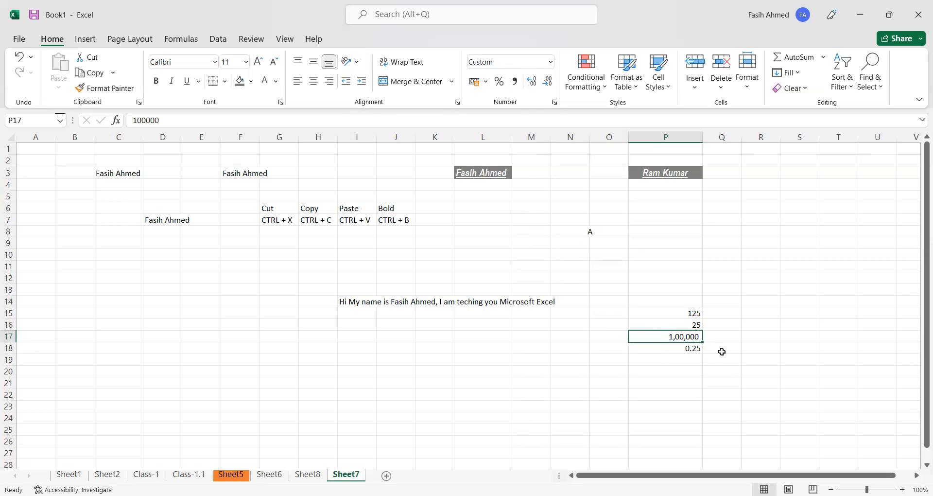
Format the 0.25 in cell P18 as a percentage with two decimal places
click(697, 348)
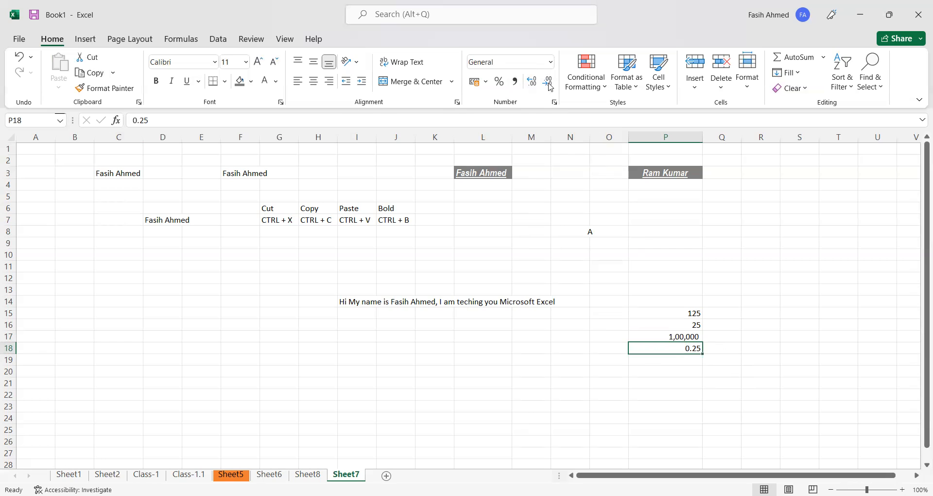
click(501, 82)
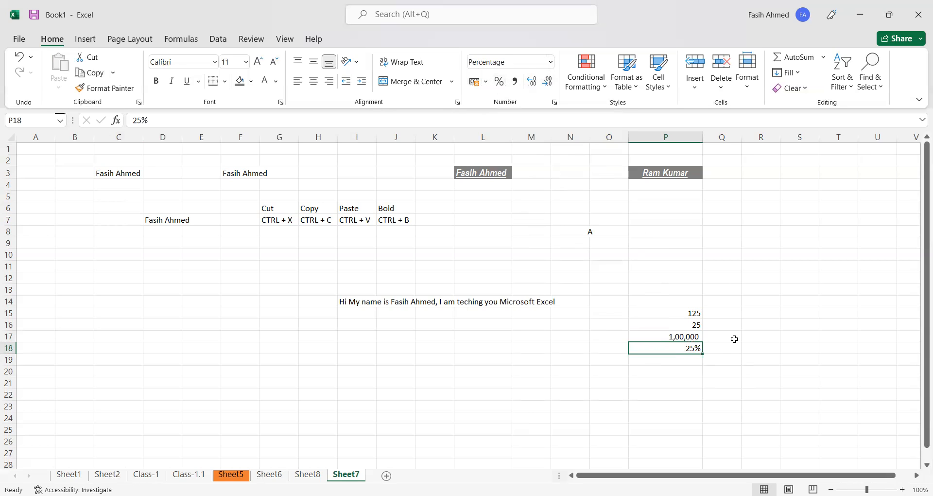
click(535, 82)
click(535, 82)
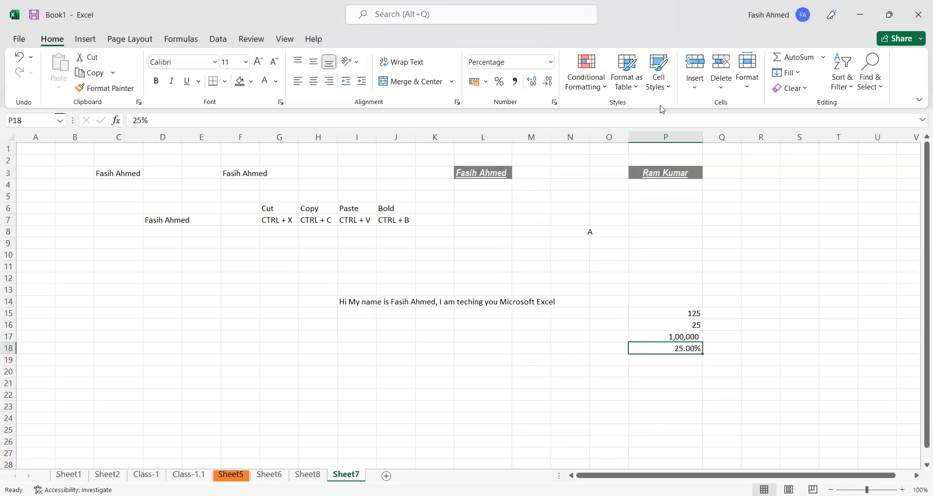
click(603, 88)
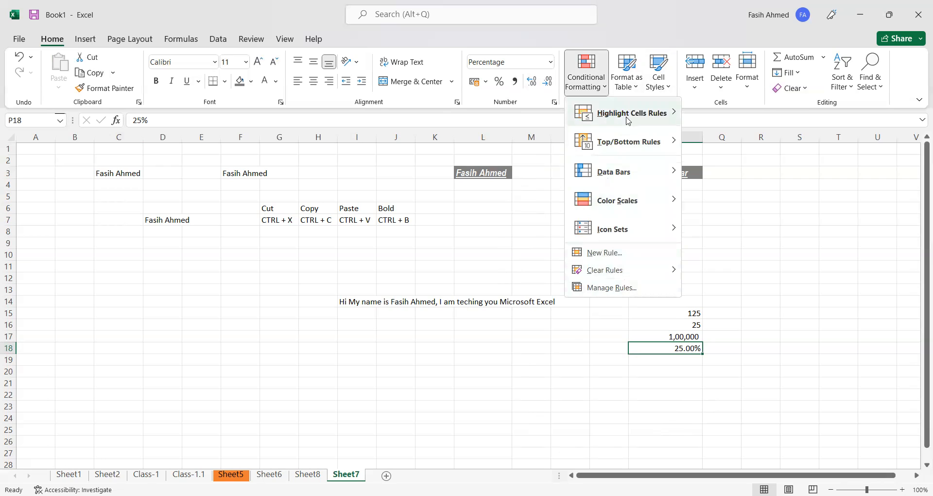
click(628, 121)
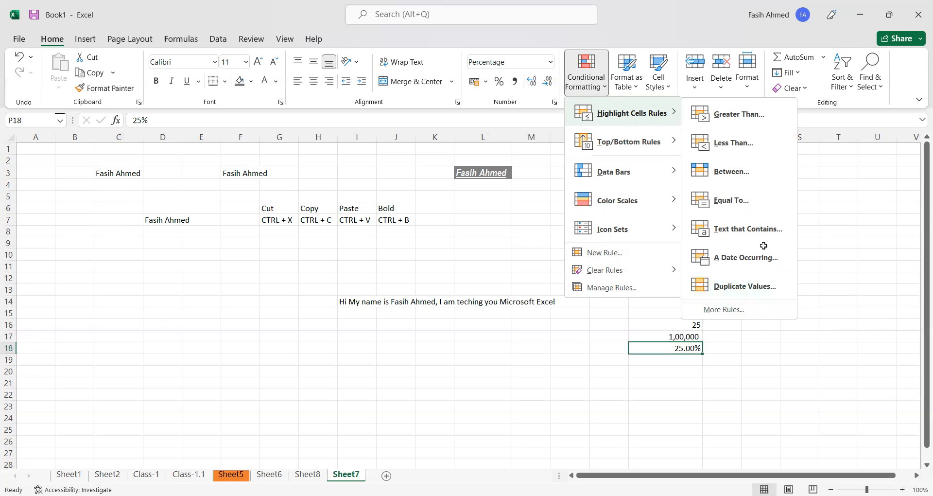
click(772, 197)
Enter the header CustName in cell R1
click(766, 148)
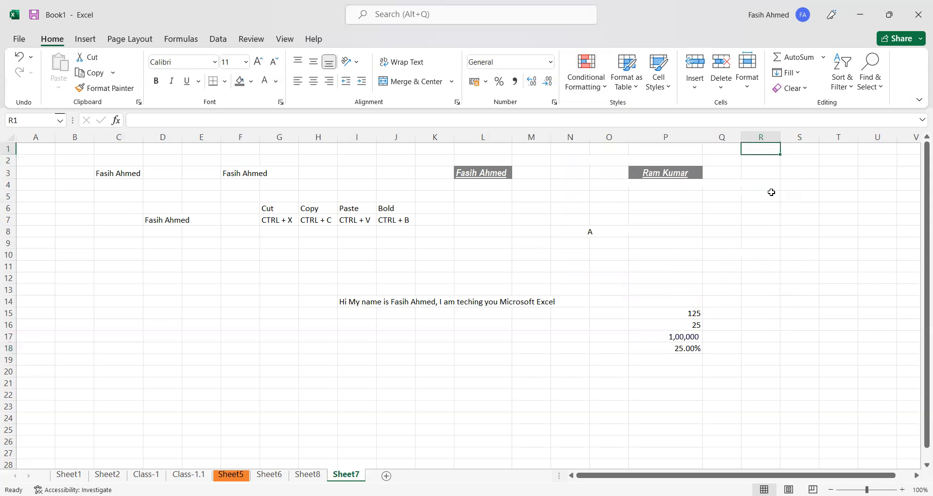
text(N)
key(BackSpace)
text(Cu)
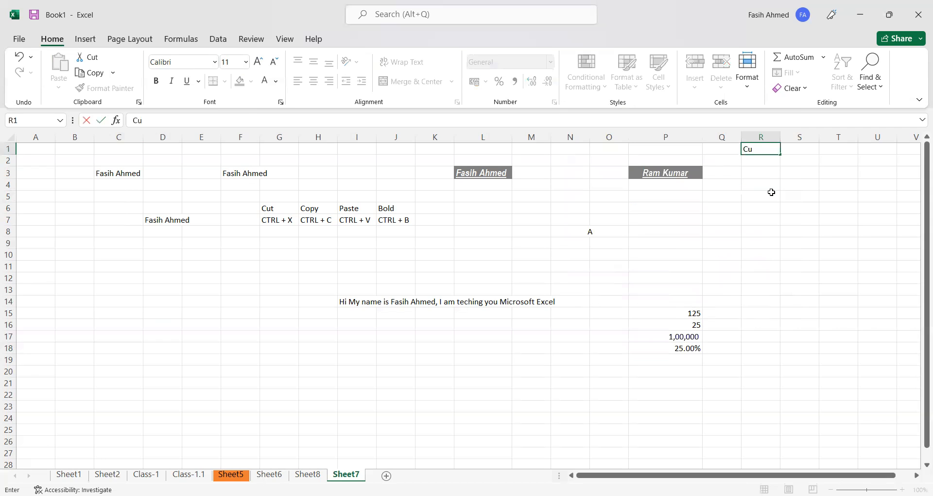
text(stName)
key(Return)
Enter five different customer first names down cells R2 to R6 and widen column R slightly to fit its header
text(Ram)
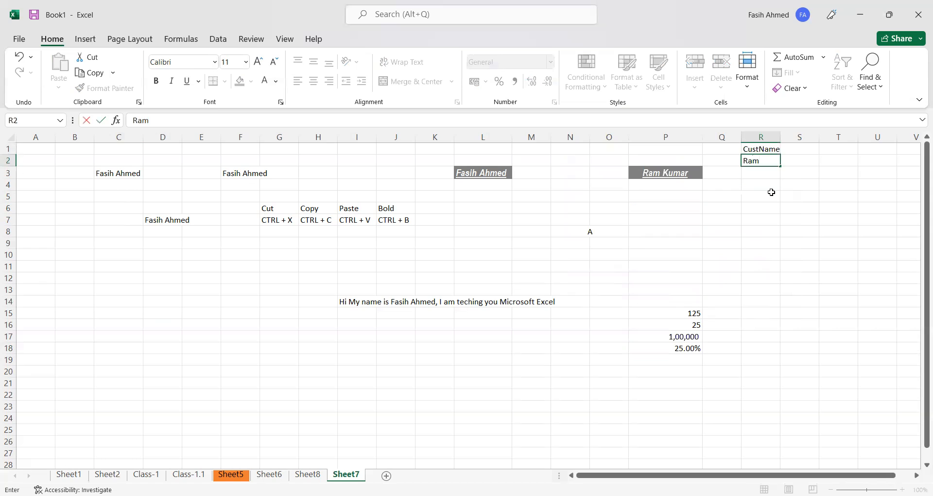
key(Return)
text(Shaym)
key(Return)
text(Fasih)
key(Return)
text(Ravi)
key(Return)
text(Kabir)
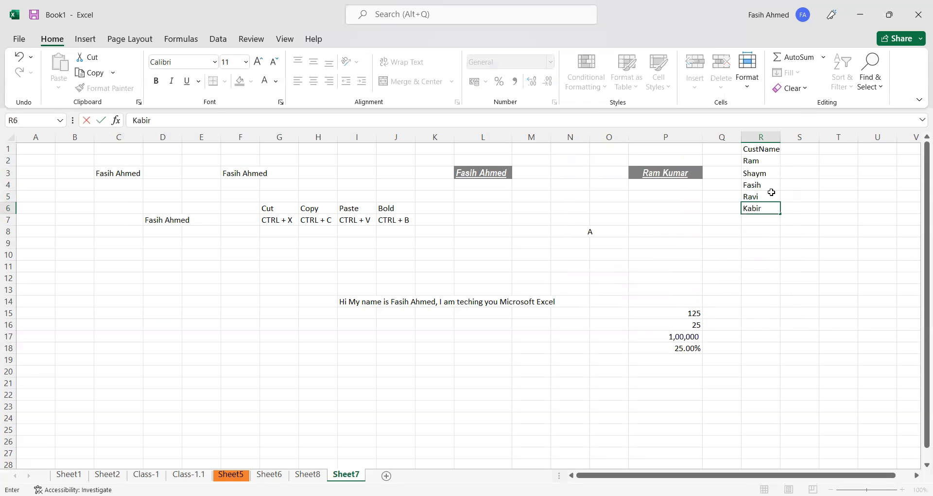
key(Return)
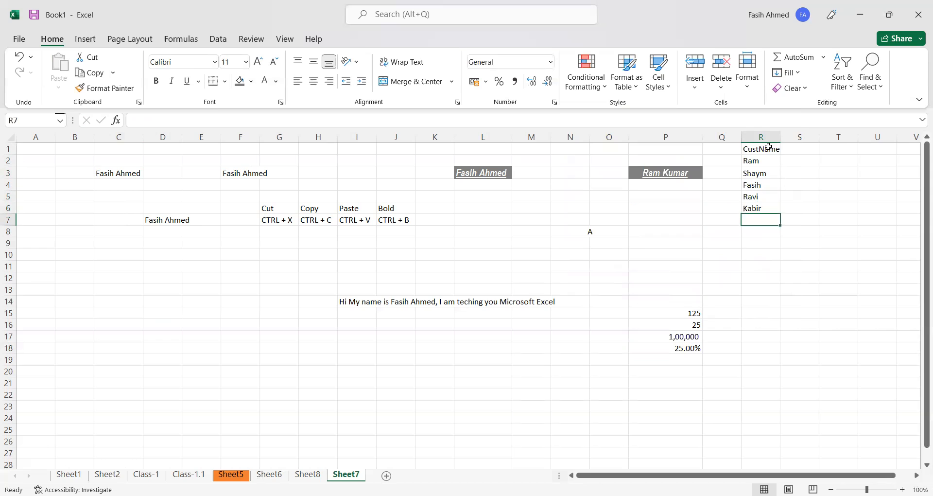
drag(780, 138, 785, 138)
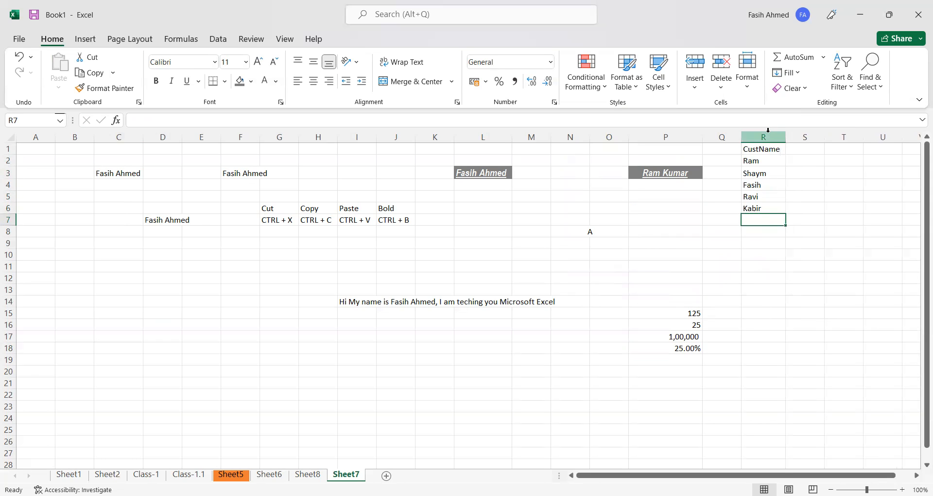
Apply a Duplicate Values conditional formatting rule to all of column R with Light Red Fill with Dark Red Text
click(762, 137)
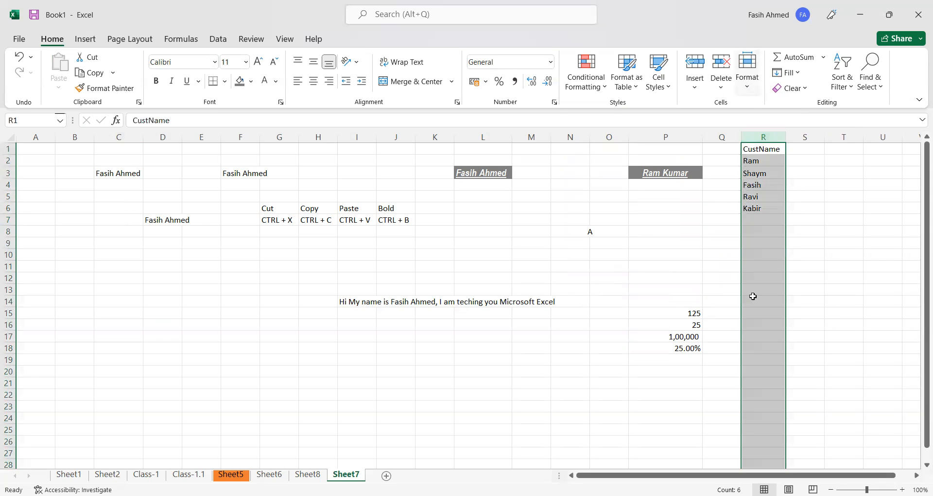
click(597, 86)
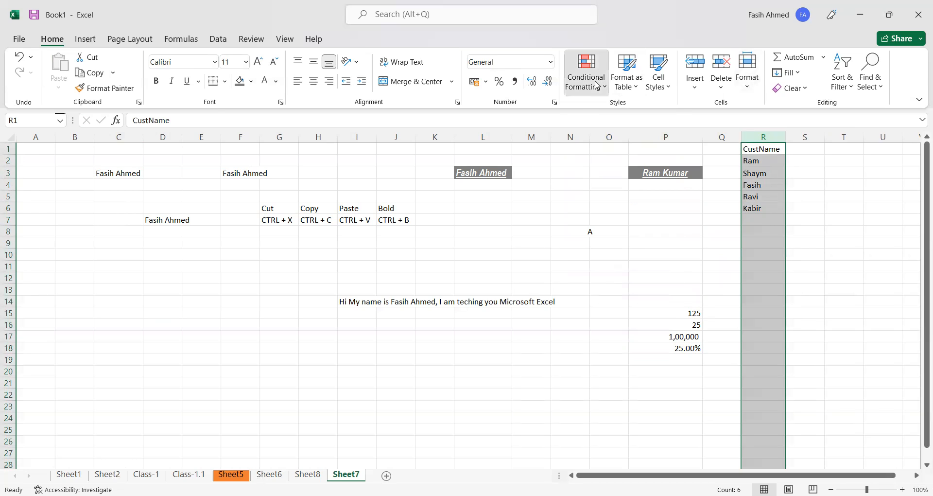
mouse_move(643, 119)
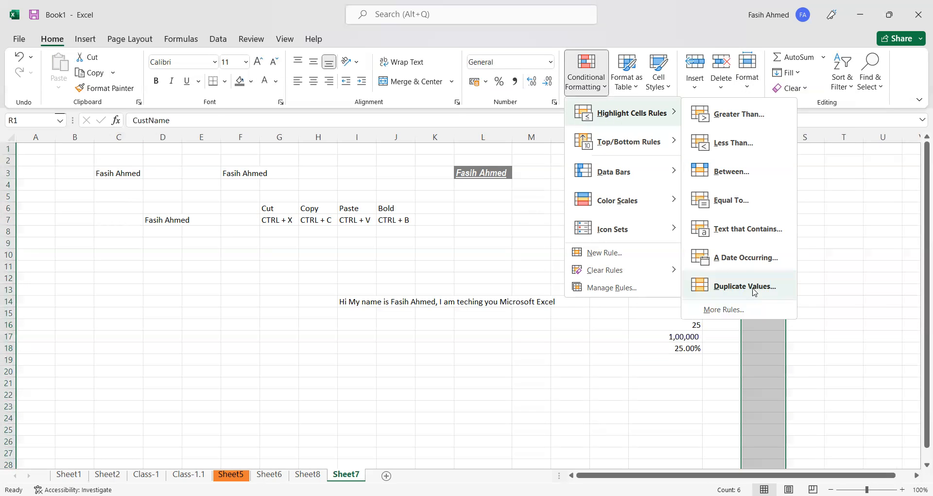
click(758, 288)
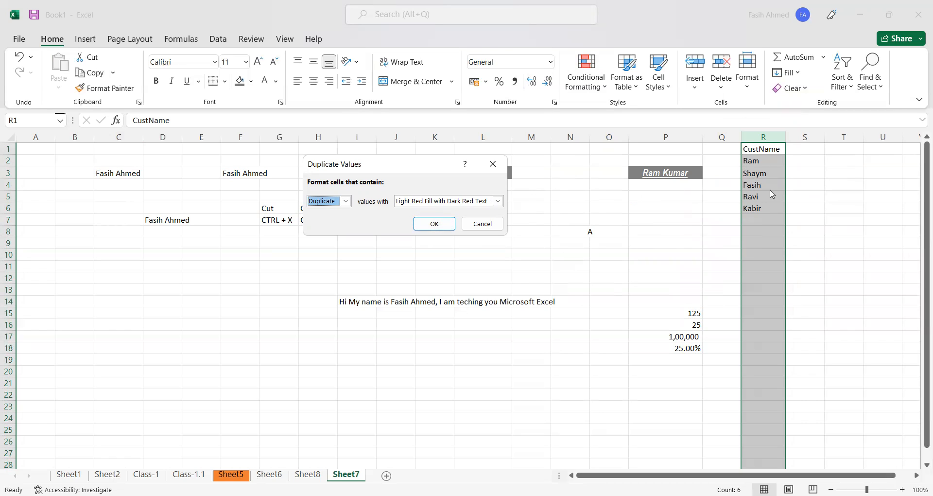
click(435, 223)
Enter the customer name from R2 again in cell R7 and check the two matching cells
click(761, 219)
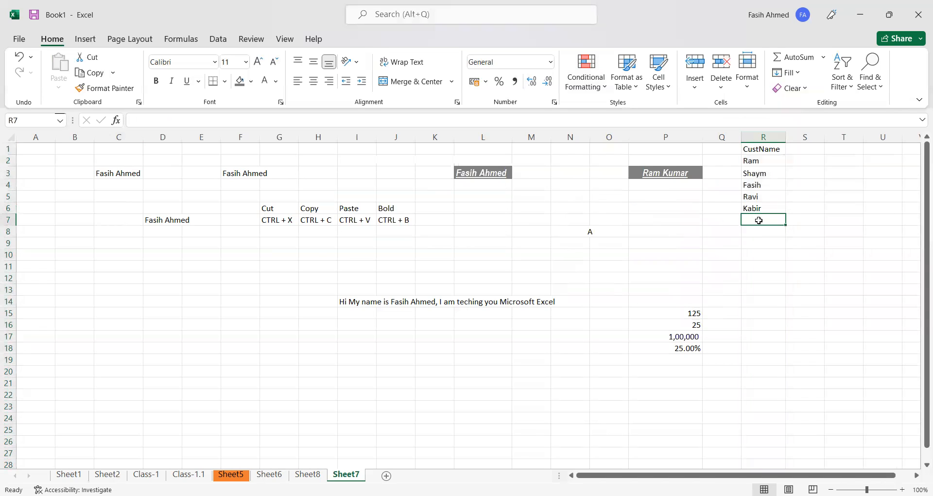
text(Ram)
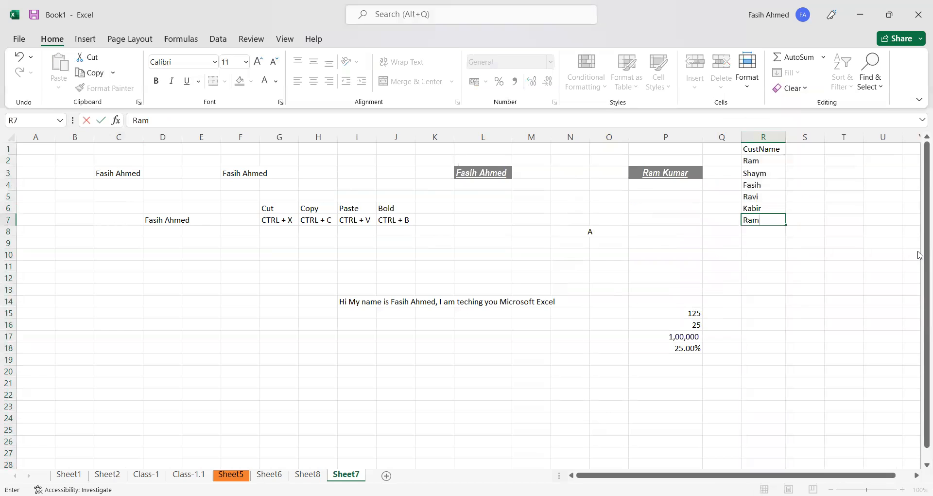
key(Return)
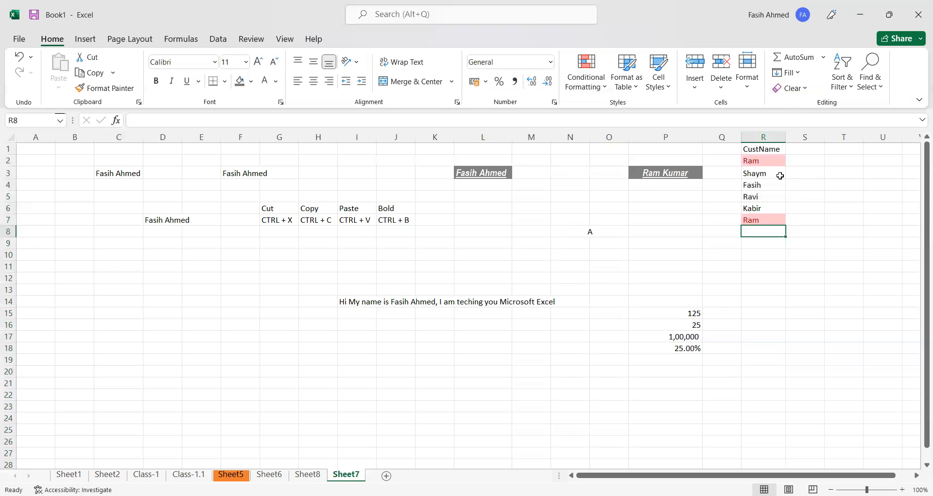
click(774, 161)
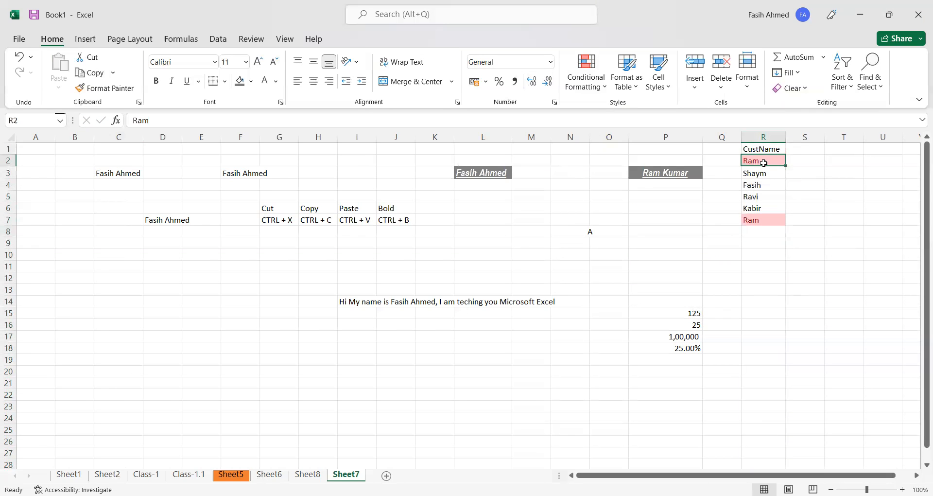
double_click(749, 161)
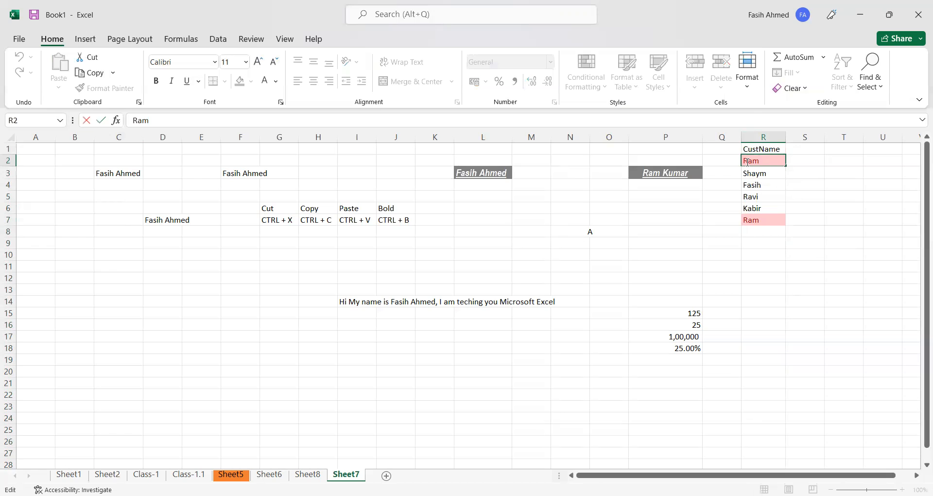
click(758, 224)
click(759, 239)
click(777, 227)
Enter the same customer name in cell R14 to test the duplicate rule beyond the list
click(765, 301)
text(Ram)
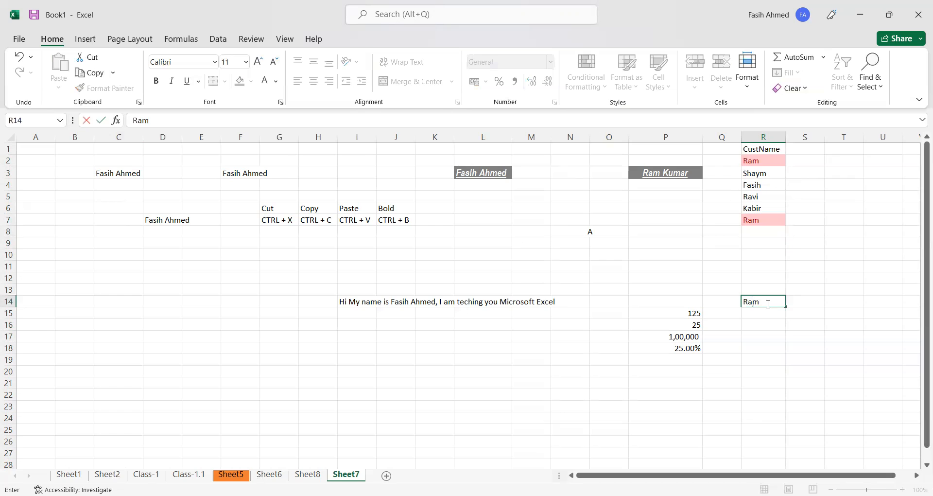
key(Return)
click(766, 298)
click(764, 229)
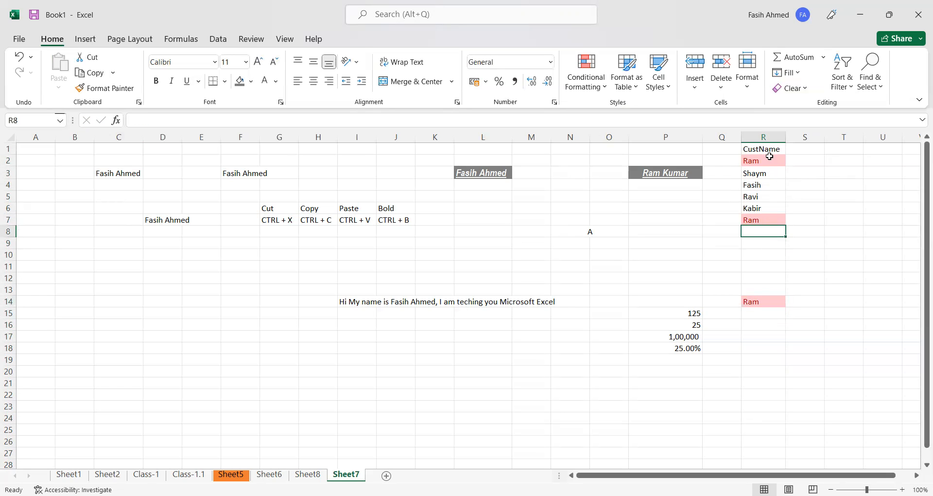
Enter the repeated customer name far down the column in cell R65 and clear any stray entry below it
scroll(767, 241, down, 2)
scroll(767, 241, up, 2)
scroll(758, 213, down, 17)
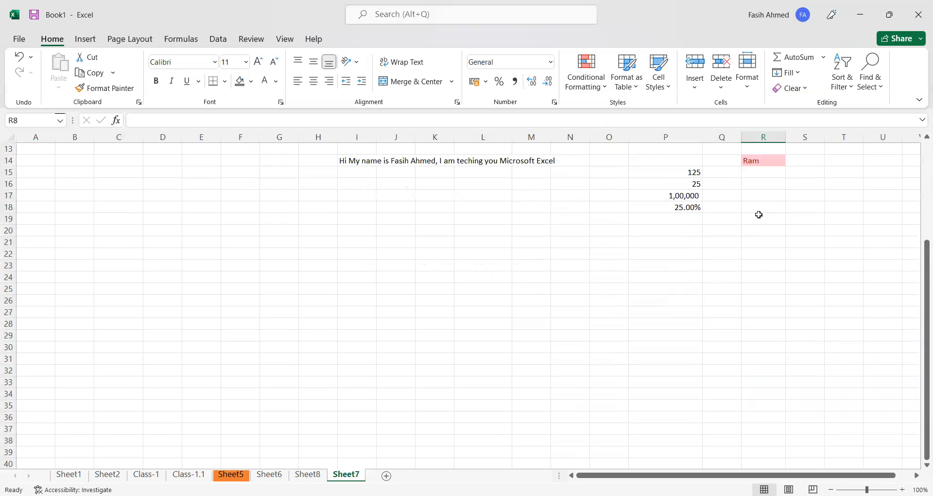
click(761, 299)
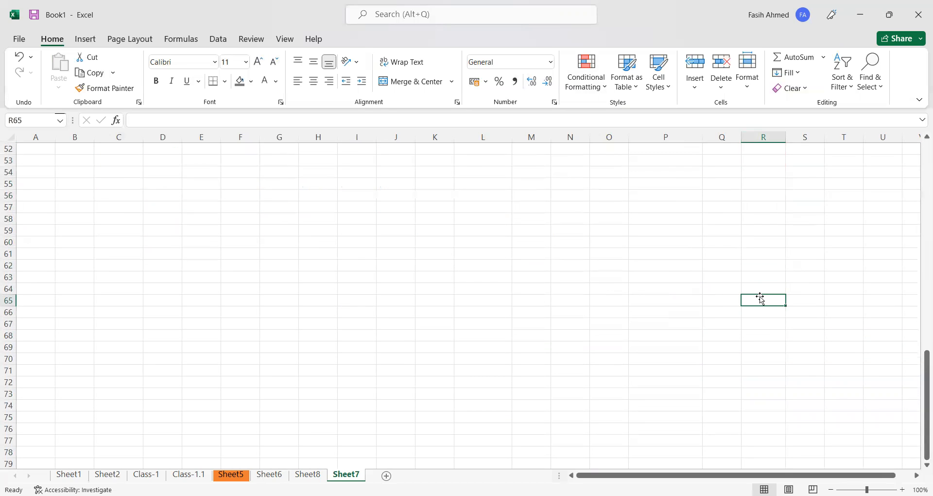
text(Ram)
key(Return)
text(0)
click(759, 298)
key(Down)
key(Delete)
click(760, 297)
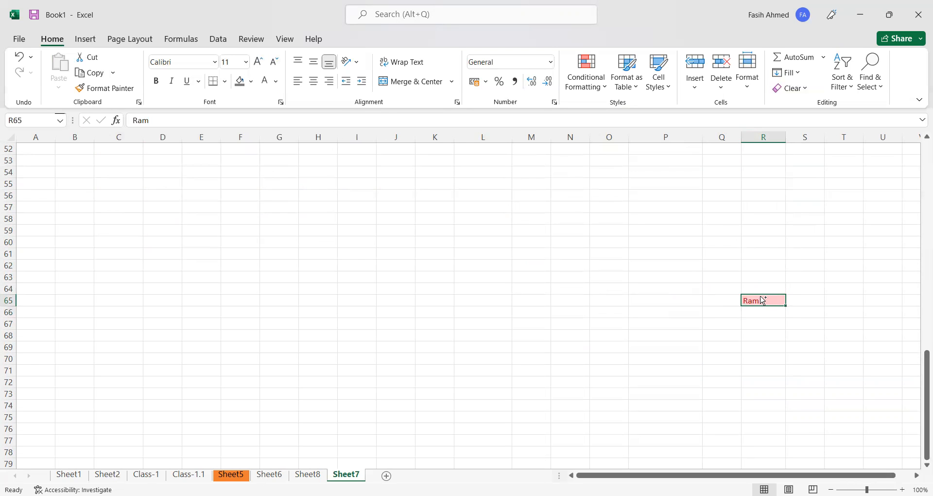
Go back to the start of column R and examine the cells with repeated names in and beside the list
key(ctrl+Up)
key(ctrl+Up)
key(ctrl+Up)
key(ctrl+Down)
key(Right)
key(Up)
key(Up)
key(Up)
key(Up)
key(Up)
key(shift+space)
key(Down)
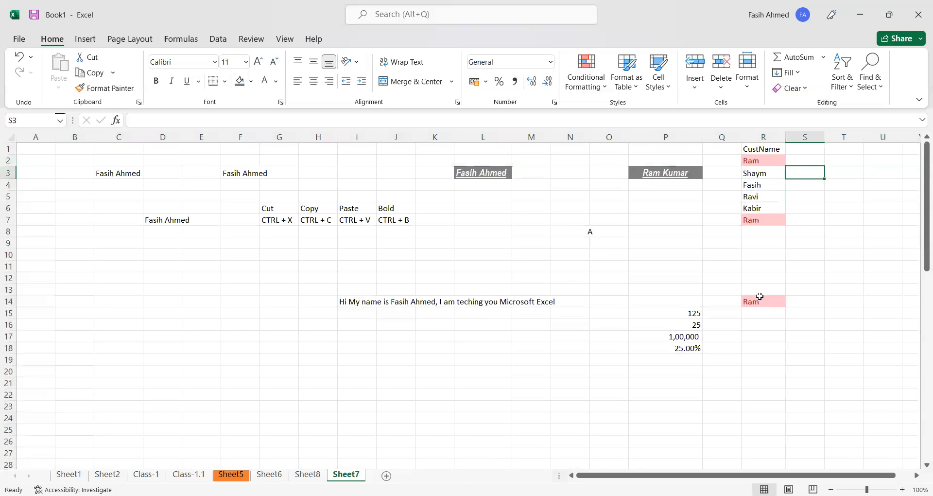
key(Left)
key(ctrl+space)
key(Right)
key(Left)
key(Up)
key(Right)
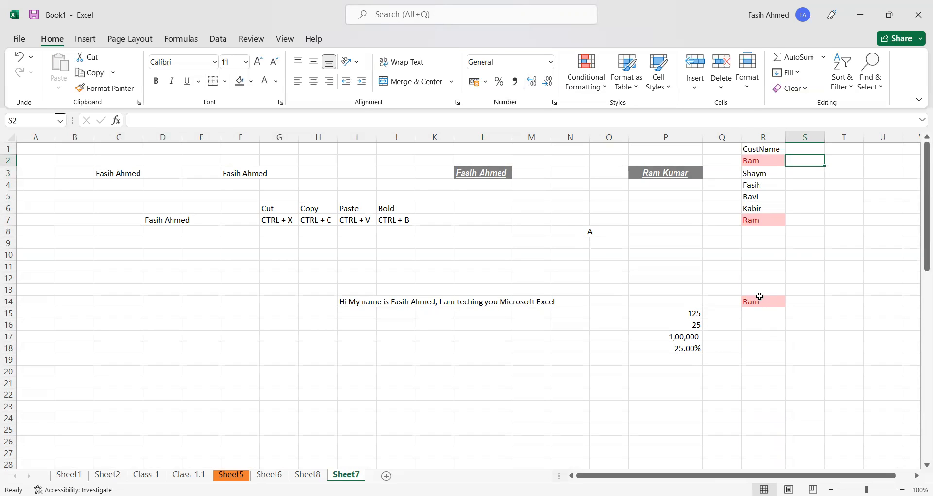
Enter the number 10 in cell T8
click(832, 231)
text(10)
key(Return)
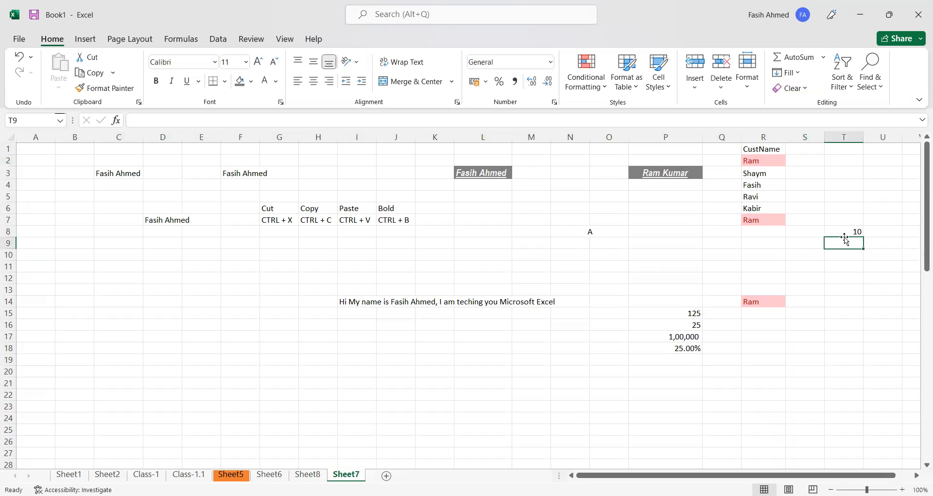
click(850, 233)
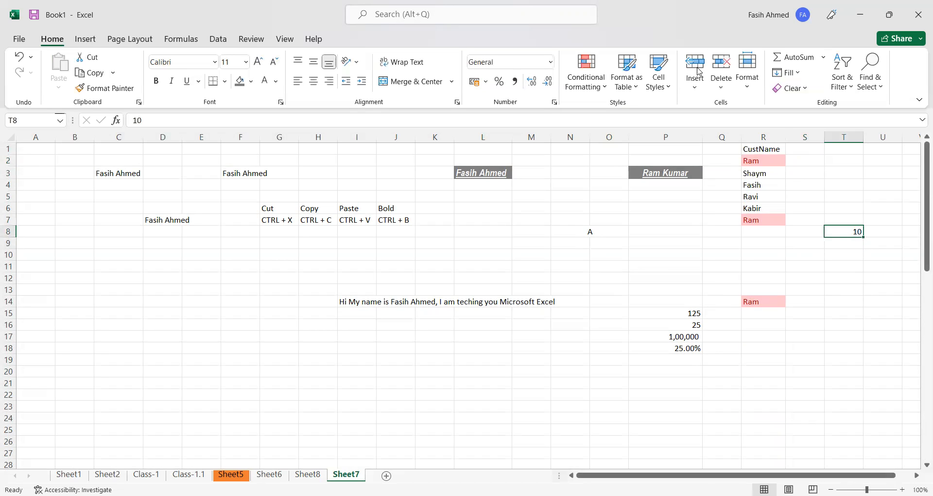
click(589, 85)
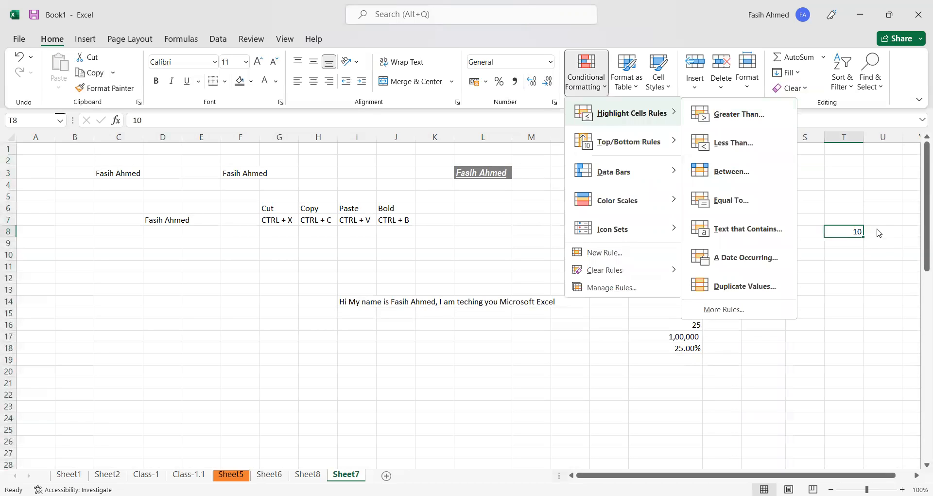
click(853, 231)
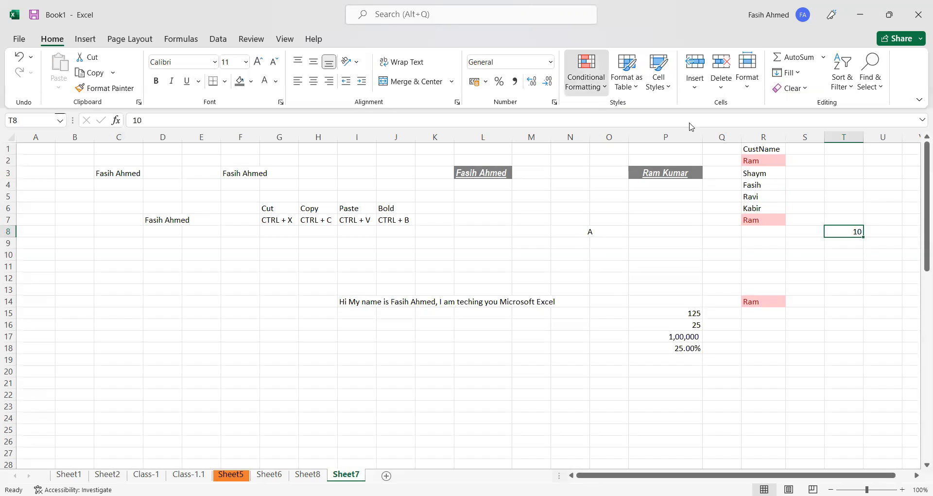
click(586, 73)
mouse_move(666, 118)
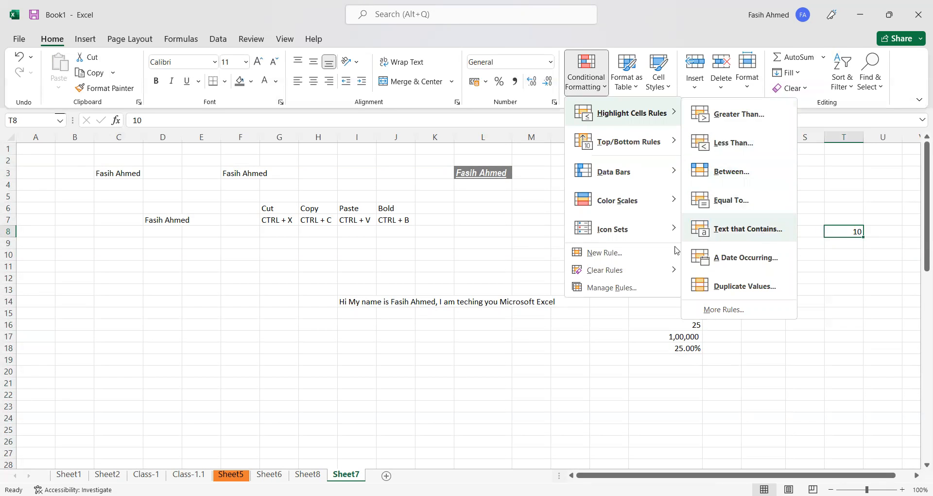
Fill the sentence in cell I14 down through cell I20
drag(354, 304, 360, 385)
drag(358, 302, 362, 374)
key(ctrl+d)
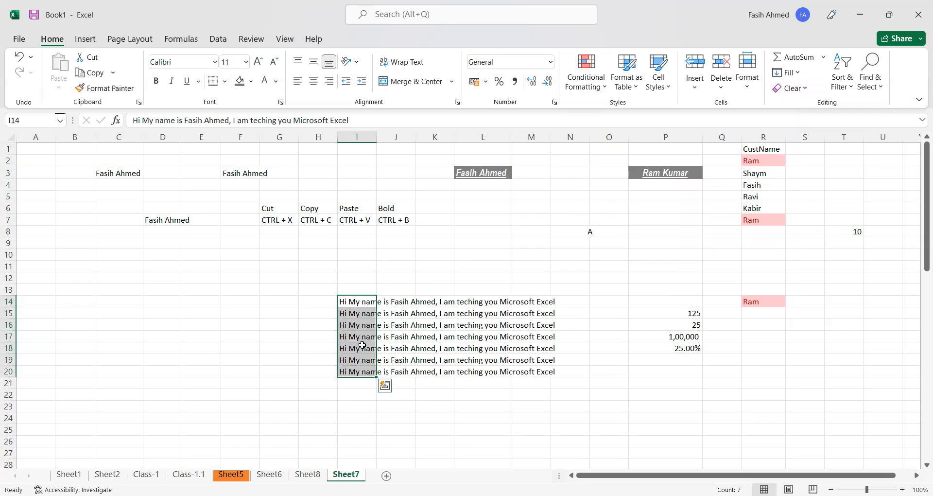
click(364, 318)
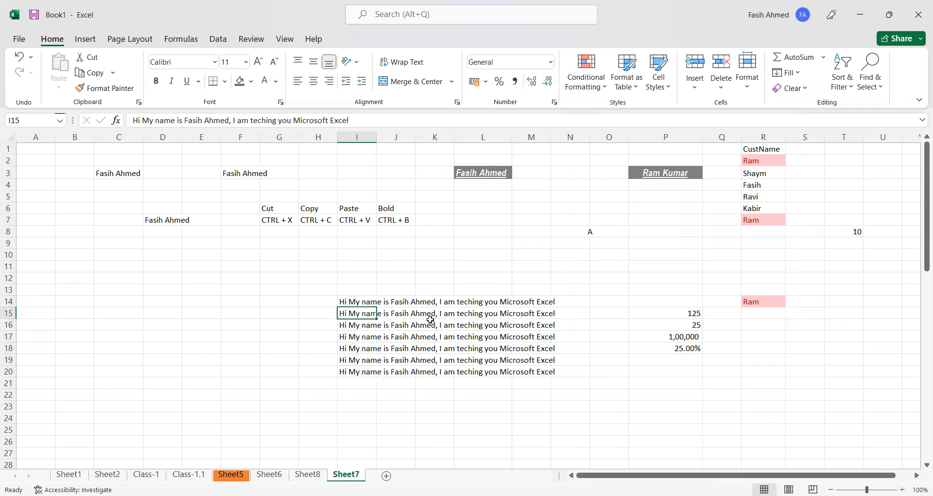
click(360, 325)
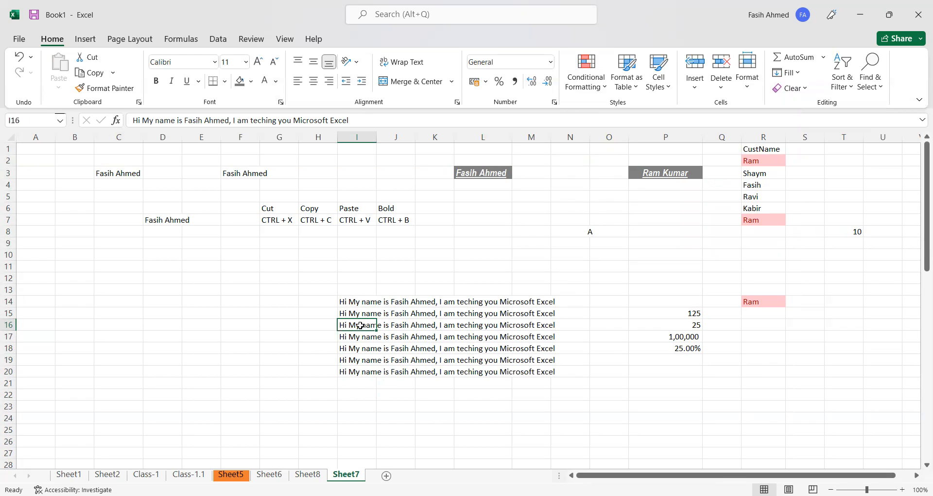
Select the repeated sentences in I14:I20 and examine the conditional formatting options, including the rules for highlighting cells
drag(357, 303, 360, 372)
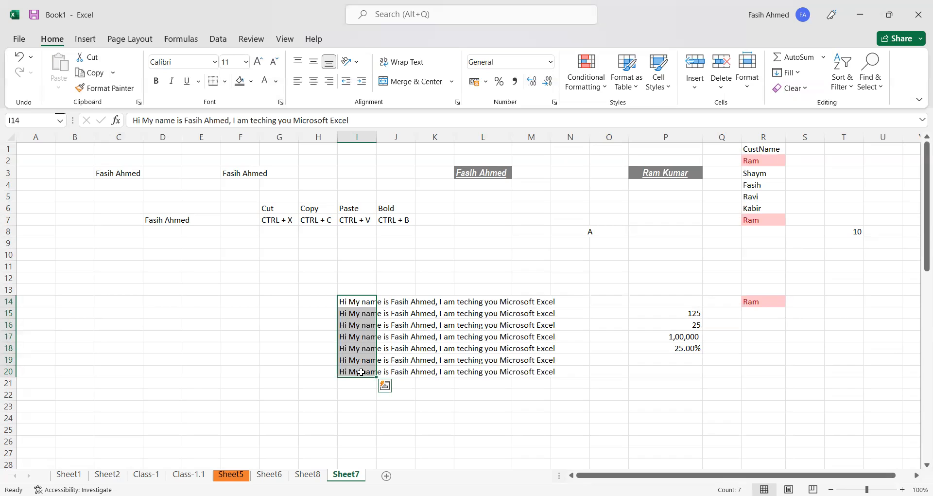
drag(366, 301, 363, 365)
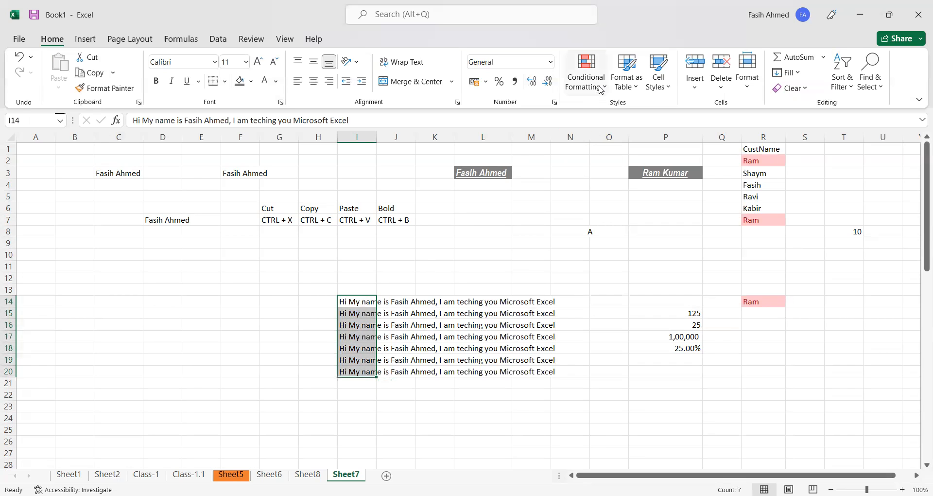
click(586, 73)
mouse_move(631, 113)
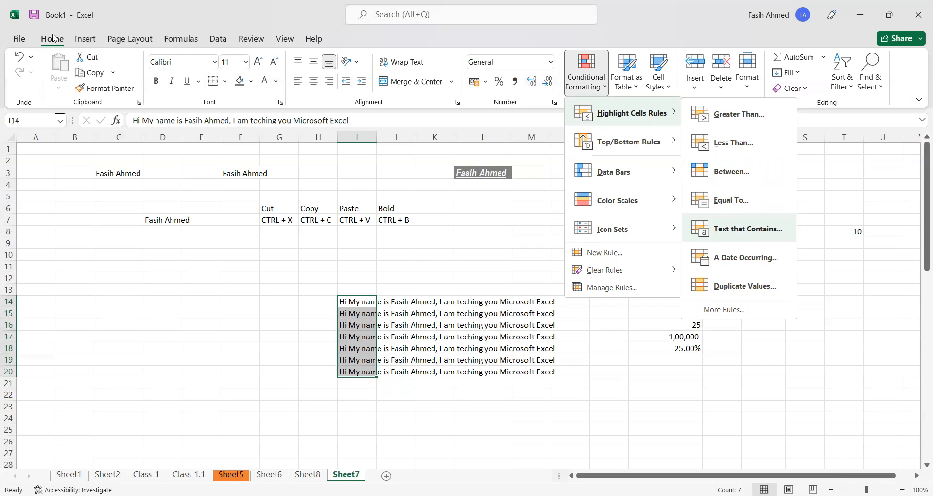
click(595, 86)
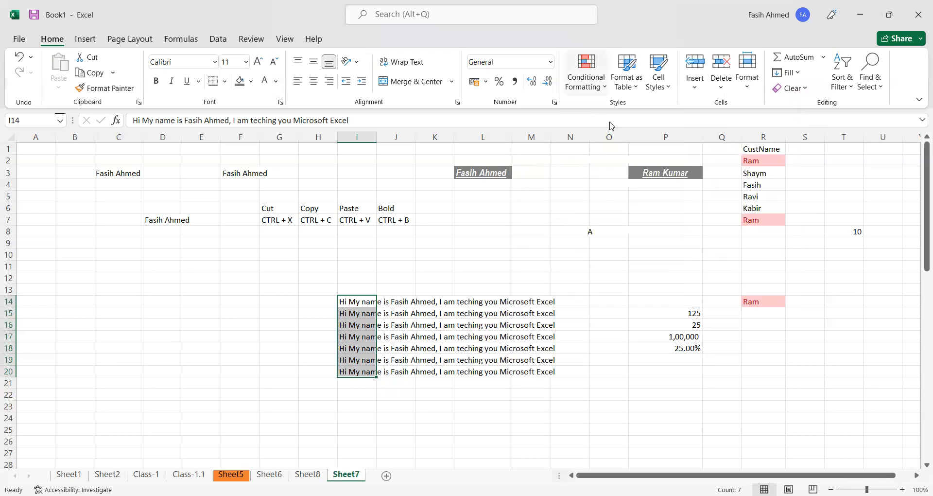
mouse_move(627, 151)
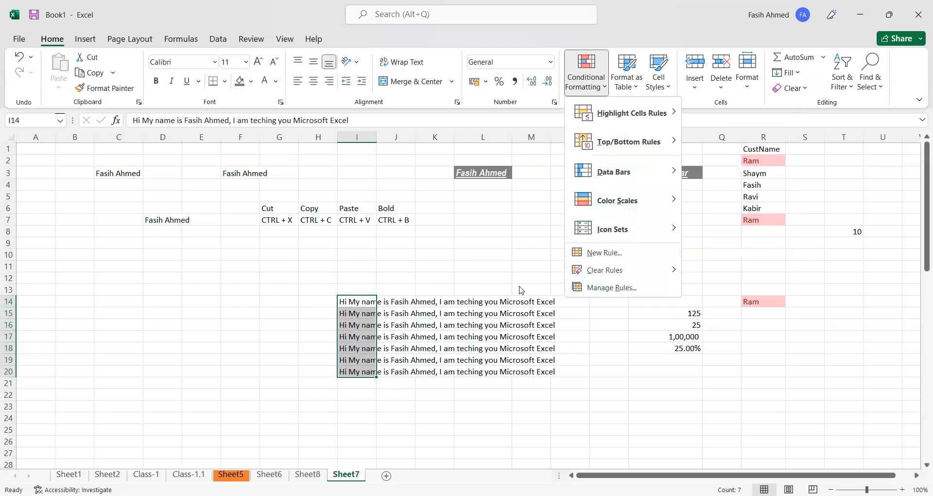
click(606, 95)
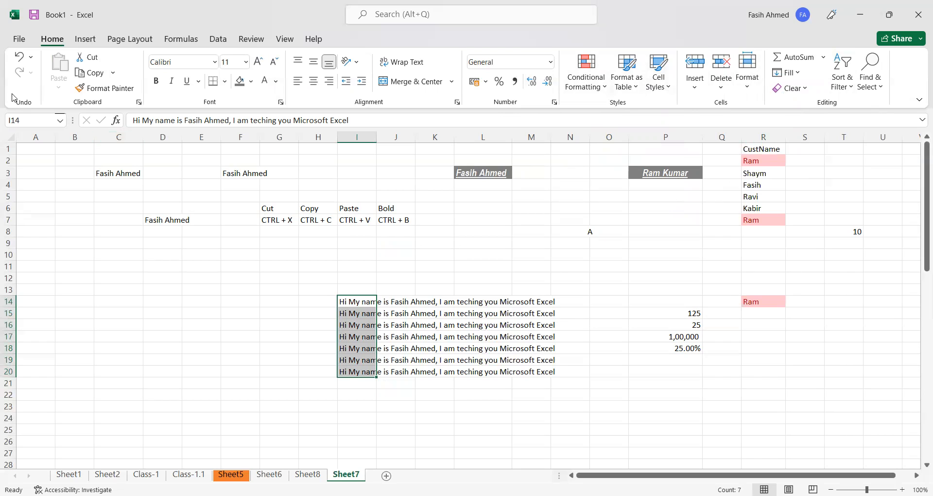
Examine the commands for inserting objects, page layout and formulas, including the available logical functions
click(85, 40)
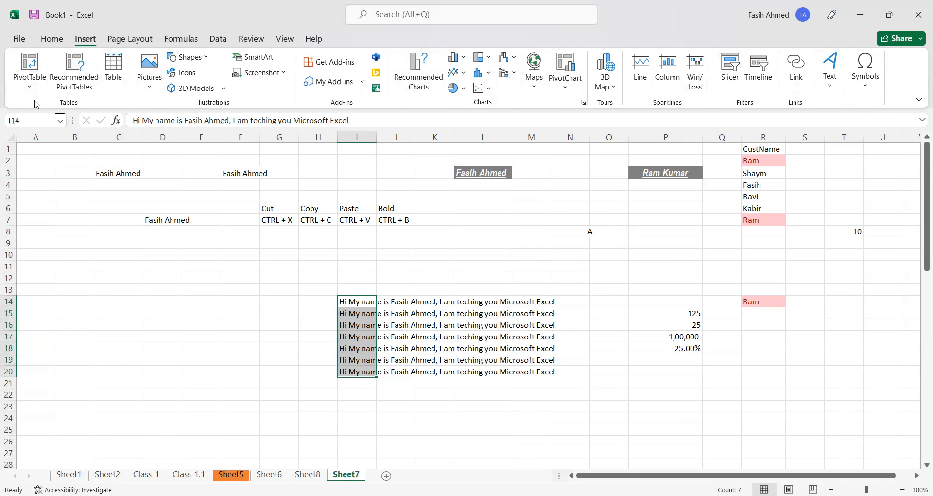
click(121, 40)
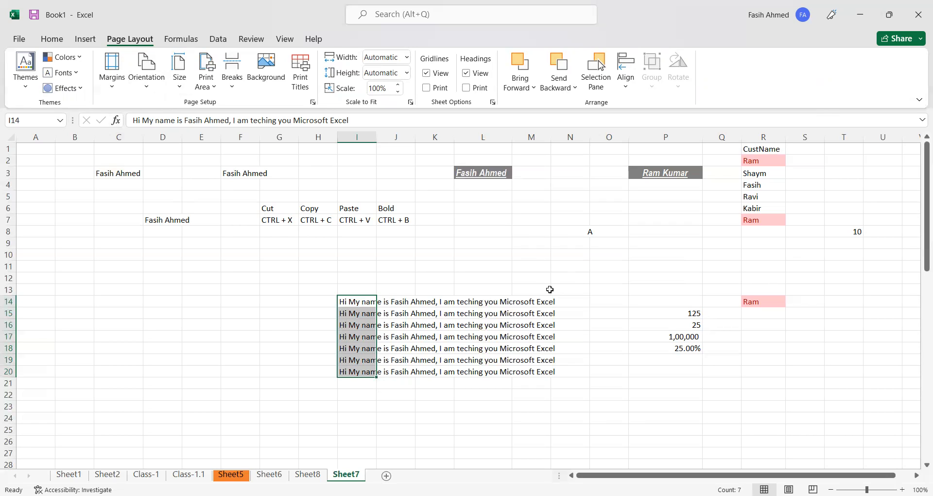
click(193, 42)
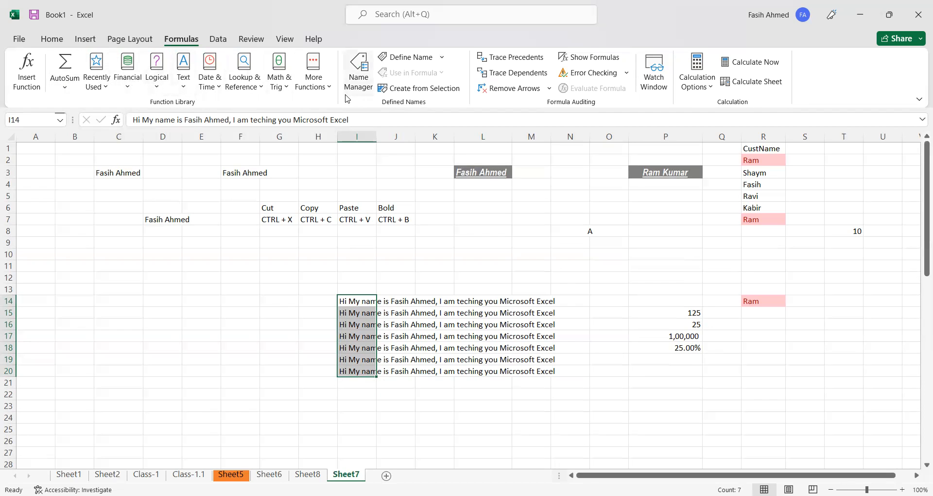
click(158, 90)
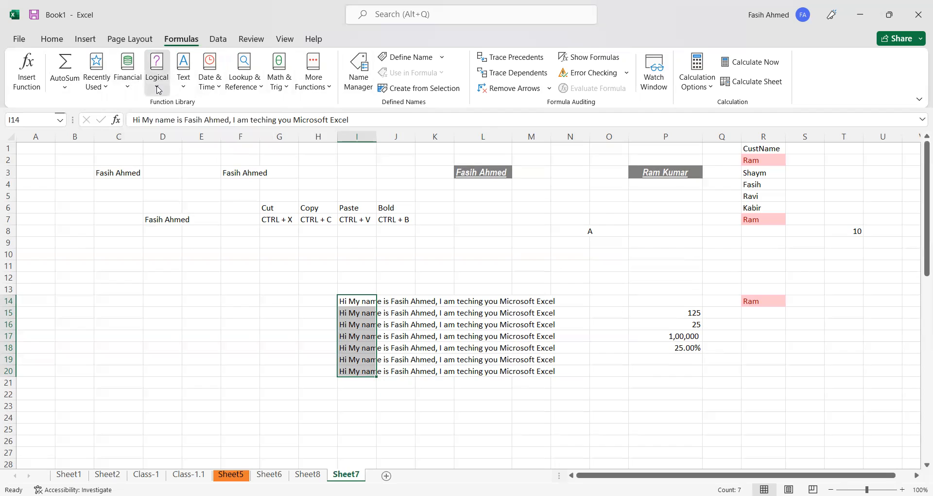
click(158, 90)
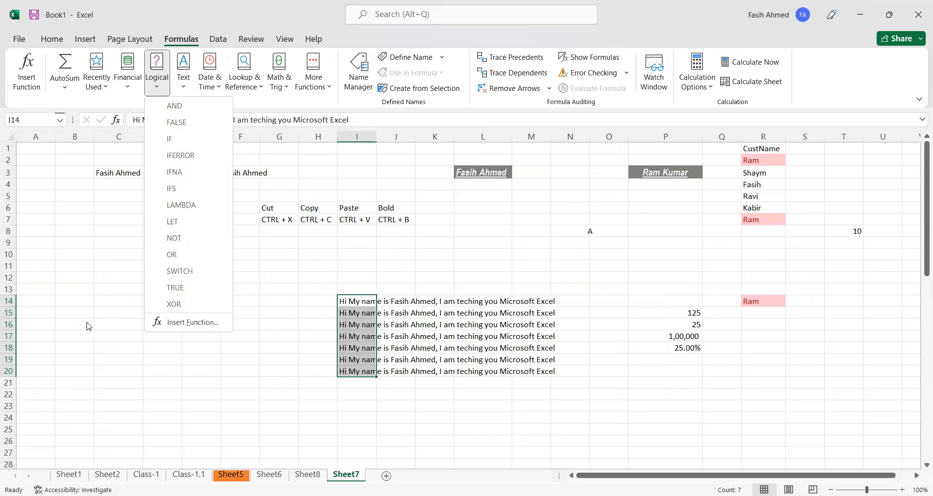
Enter the topic "Vlookup" in cell C12 and "Syntax" below it in C13
click(117, 275)
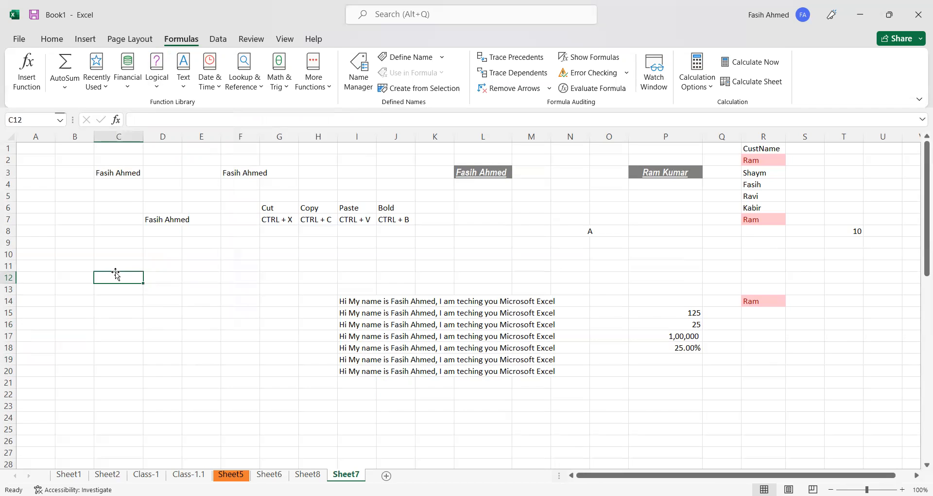
text(Vloo)
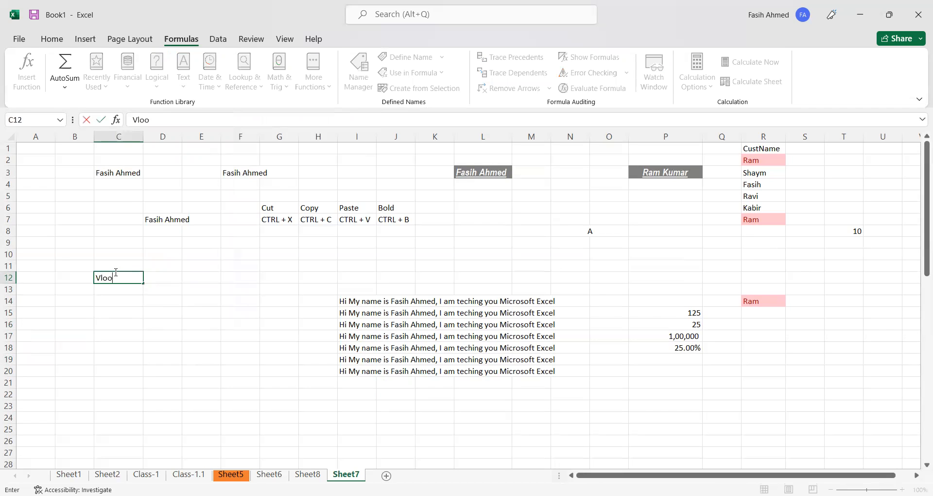
text(kup)
key(Return)
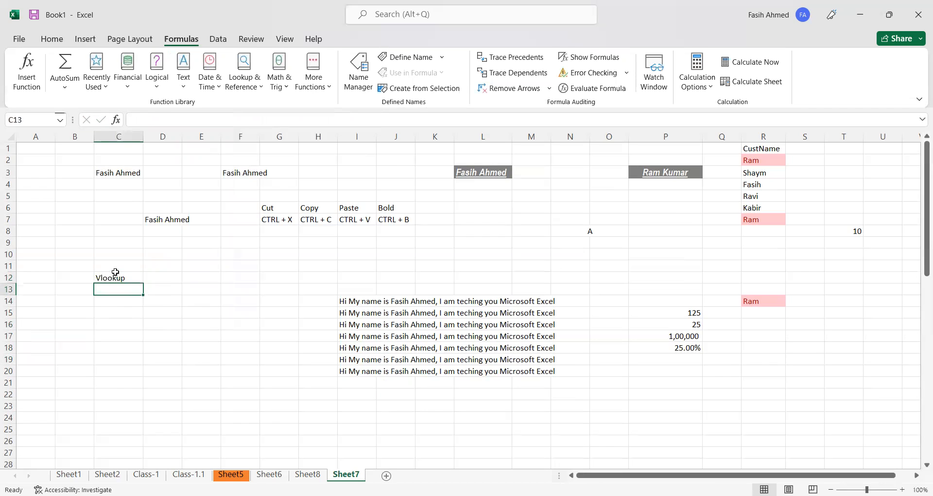
click(115, 273)
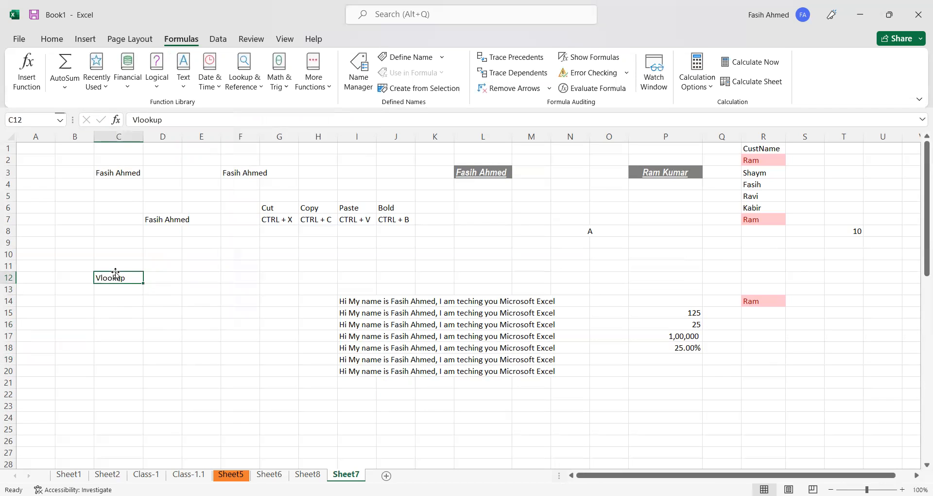
key(Right)
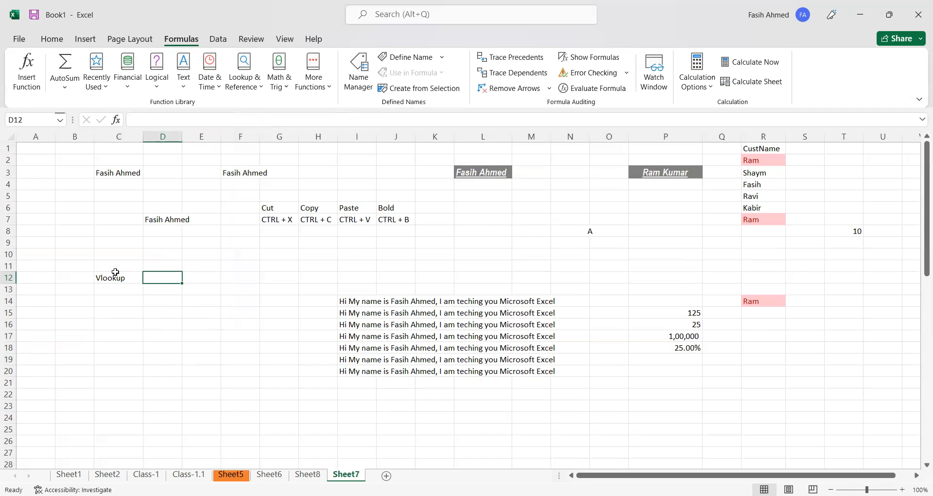
key(Left)
key(Down)
text(Syntax)
key(Return)
Enter "Formula how it works?" in cell D13 and "Practice" in cell E13
key(Up)
key(Right)
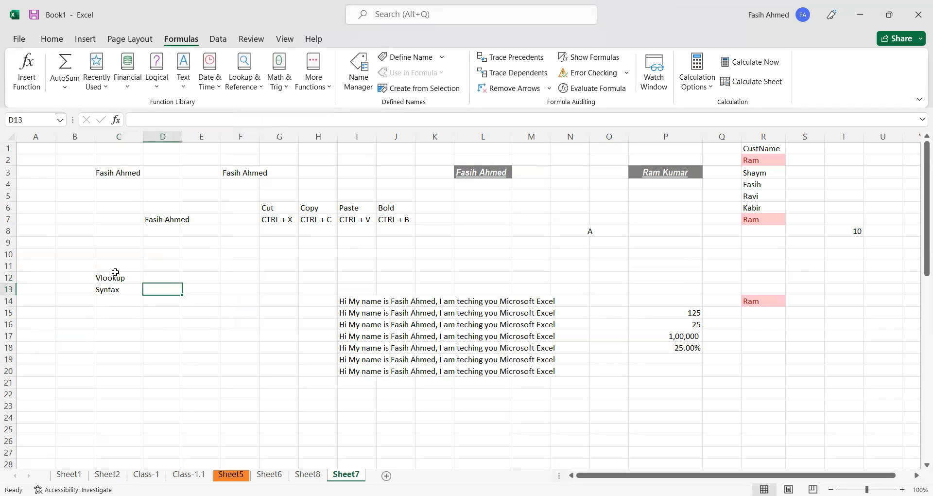
text(Formula)
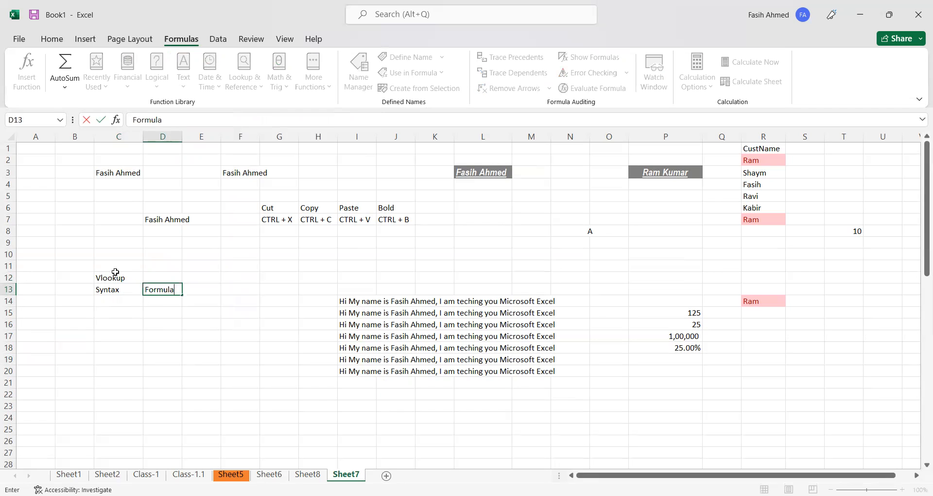
text( how it works?)
key(Return)
key(Up)
key(Right)
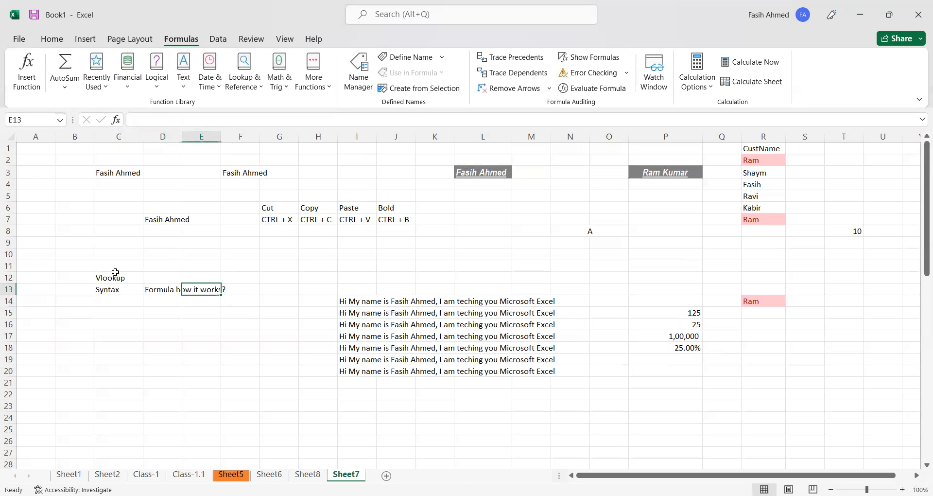
text(Practice)
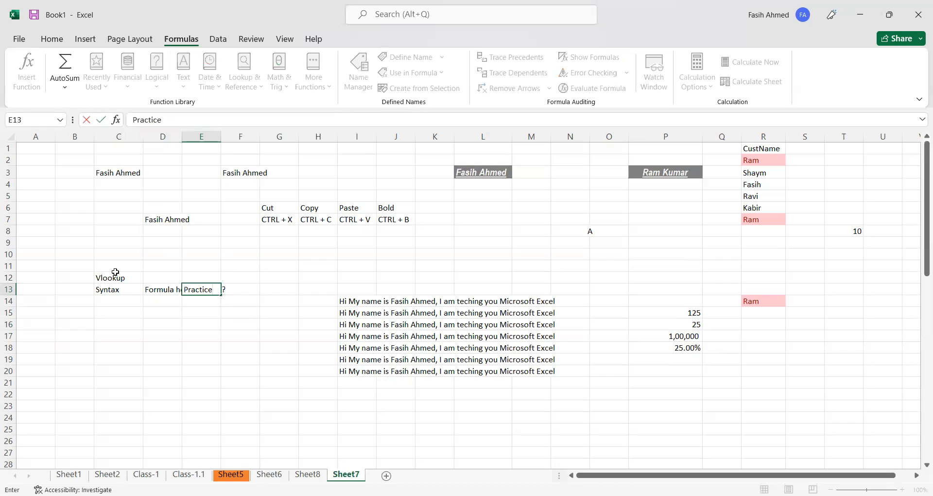
key(Return)
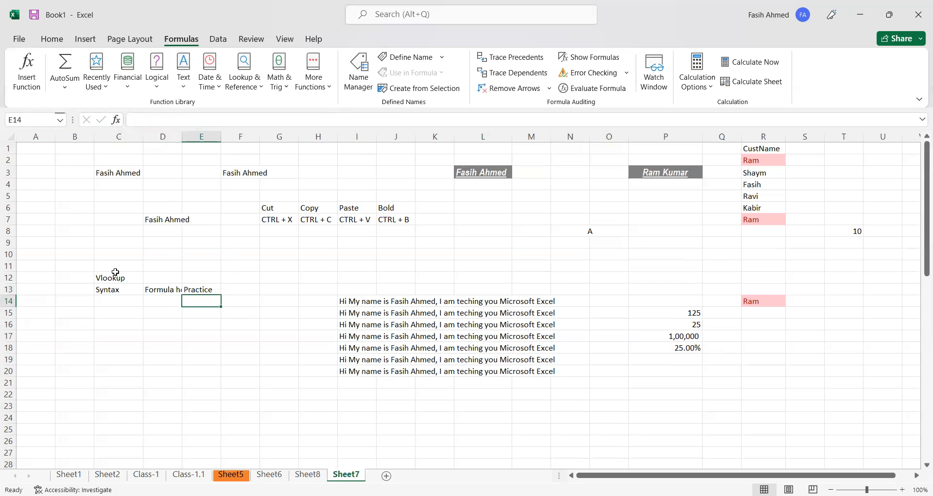
Enter "Interview Question Related To Vlookup" in cell F13
key(Up)
key(Right)
text(I)
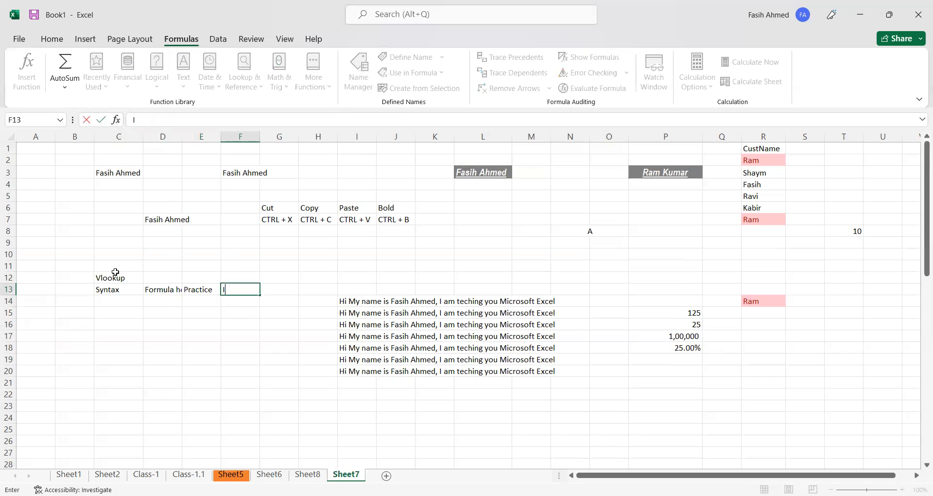
text(nterview Question )
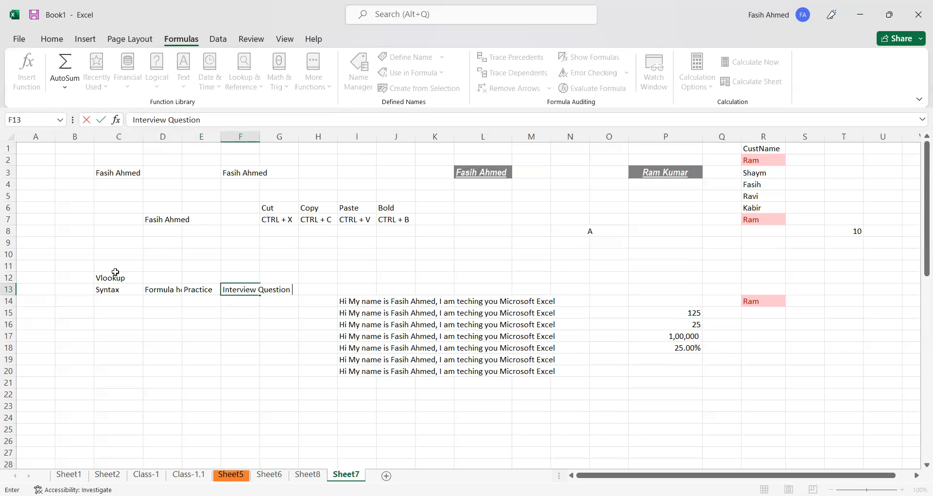
text(Related To Vlookup)
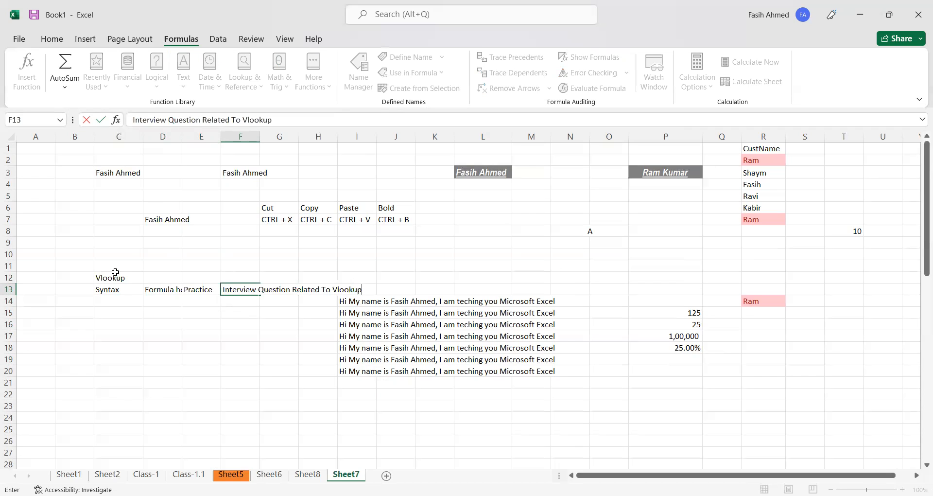
key(Return)
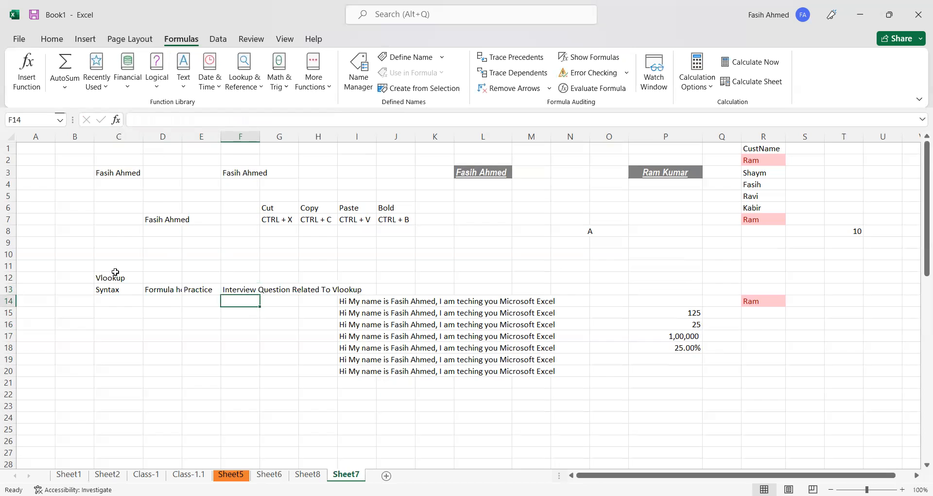
Enter a second topic, "Sumif", in cell C15
key(Up)
key(Left)
key(Left)
key(Left)
key(Left)
key(Down)
key(Right)
key(Down)
text(Sumif)
key(Return)
Go through the Vlookup lesson entries in cells D13 to F13 one by one
key(Up)
key(Right)
key(Up)
key(Up)
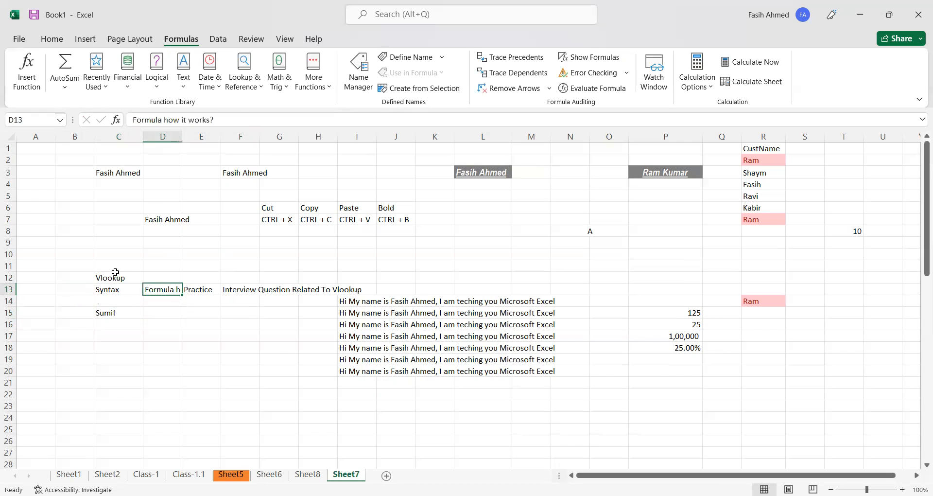
key(Right)
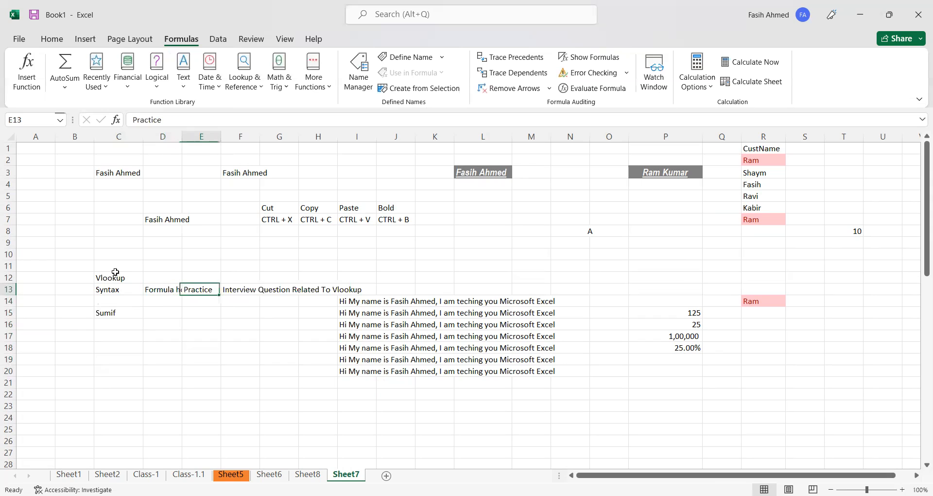
key(Right)
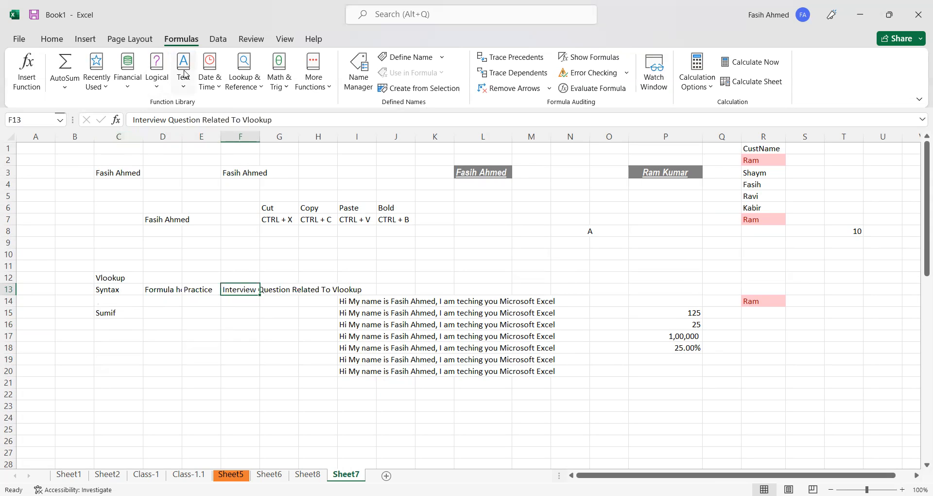
Examine the available text functions and the date and time functions
click(183, 88)
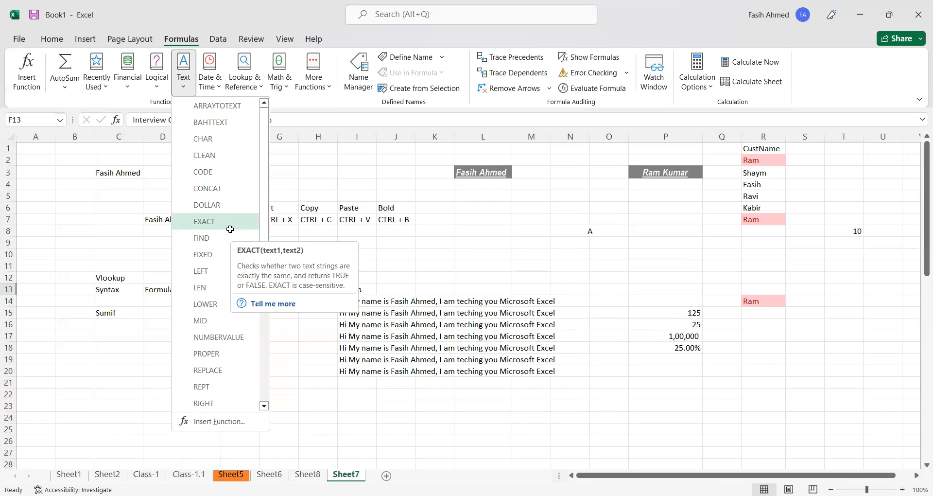
key(Escape)
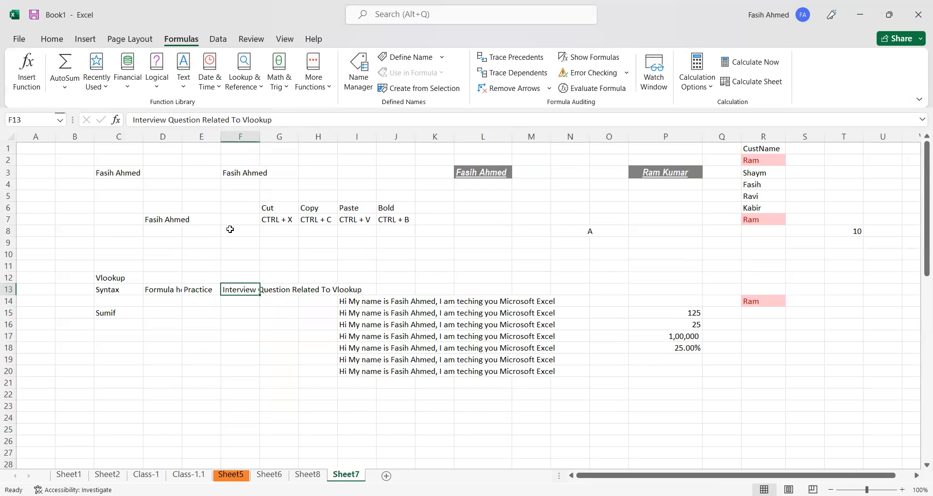
click(219, 89)
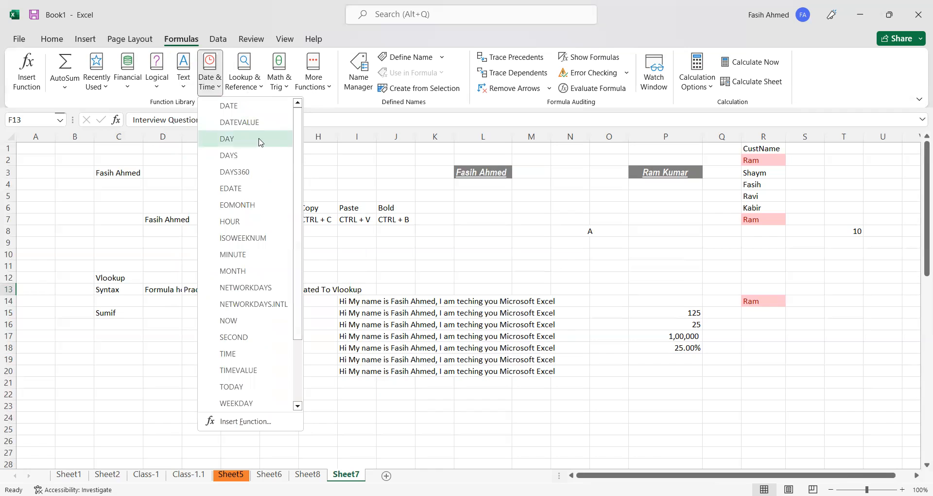
Insert the current date in cell I31 with the TODAY function
scroll(250, 384, down, 4)
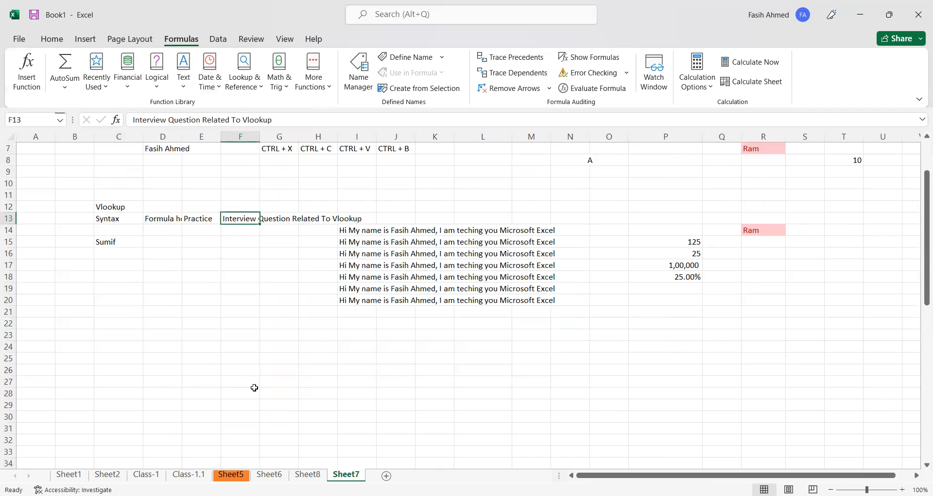
scroll(397, 372, down, 2)
click(354, 286)
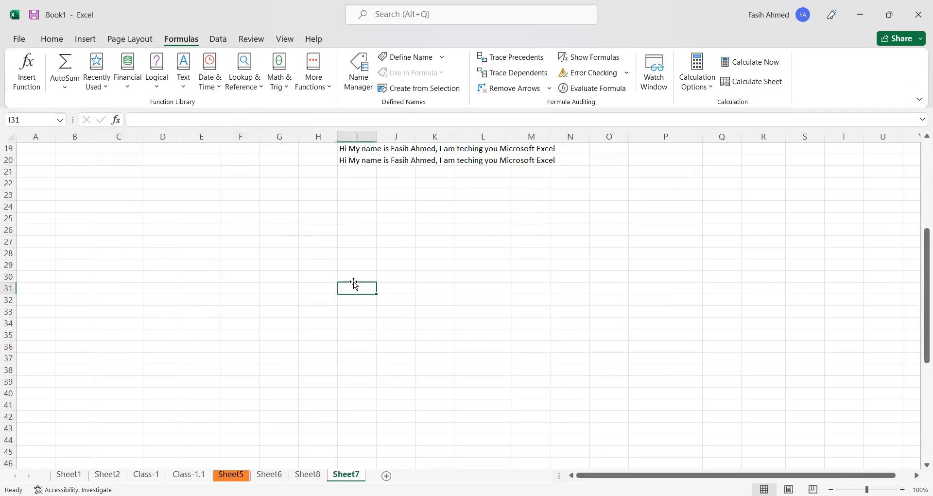
text(=today)
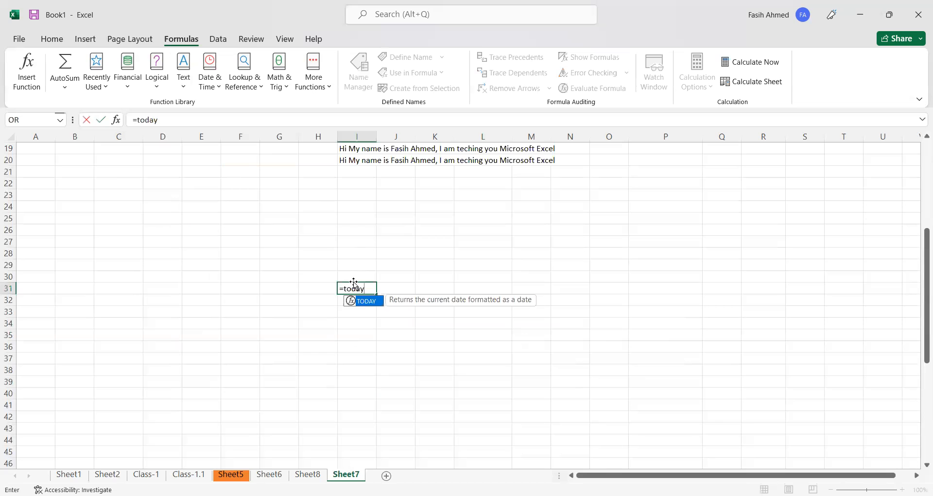
key(Tab)
key(Return)
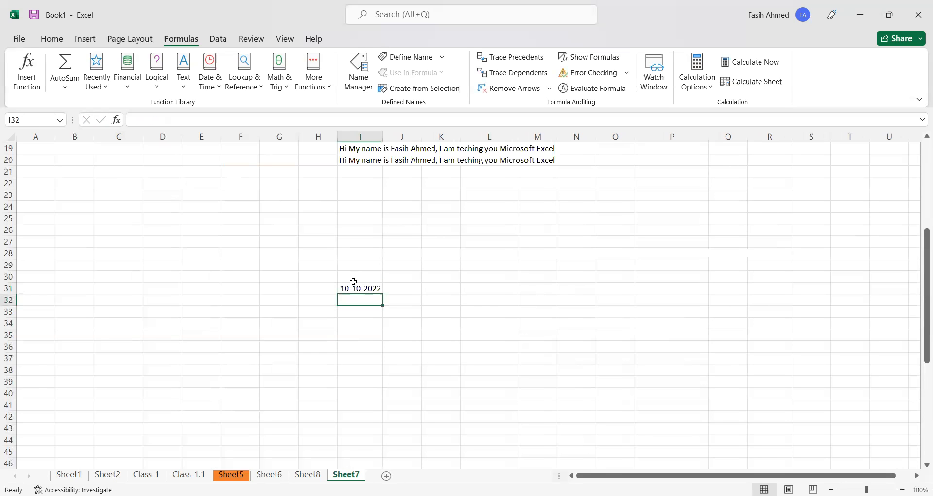
Enter the headings "Date" in cell I30 and "Day" in cell J30
click(389, 289)
click(381, 289)
click(404, 290)
click(358, 285)
click(361, 276)
text(Date)
key(Return)
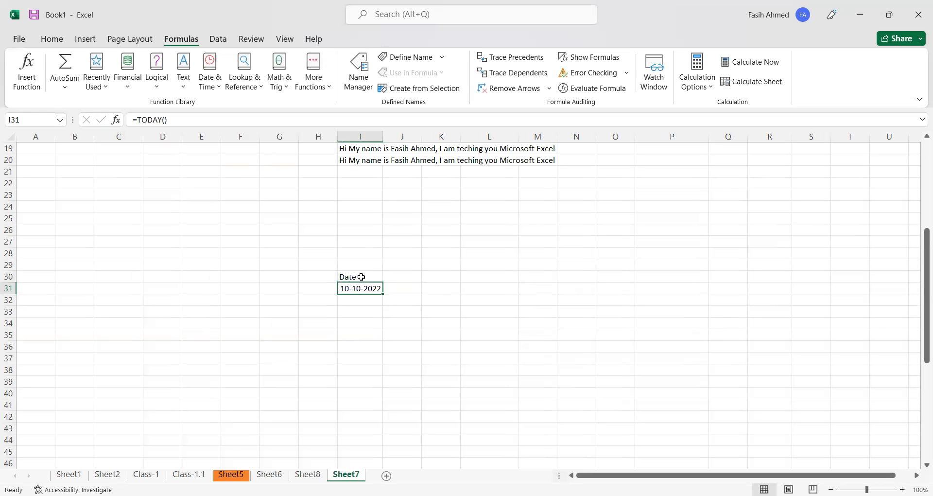
key(Up)
key(Right)
text(Day)
key(Return)
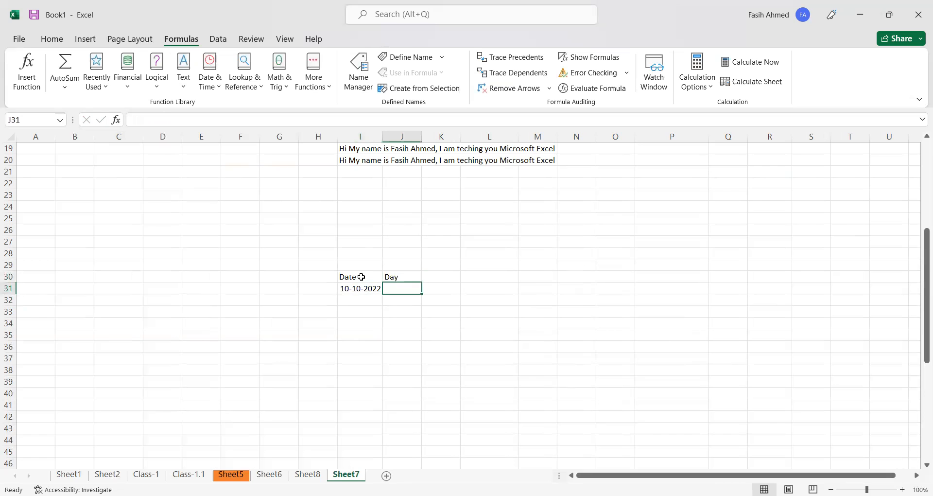
Add the headings "Month" in cell K30 and "Year" in cell L30
key(Up)
key(Right)
text(Month)
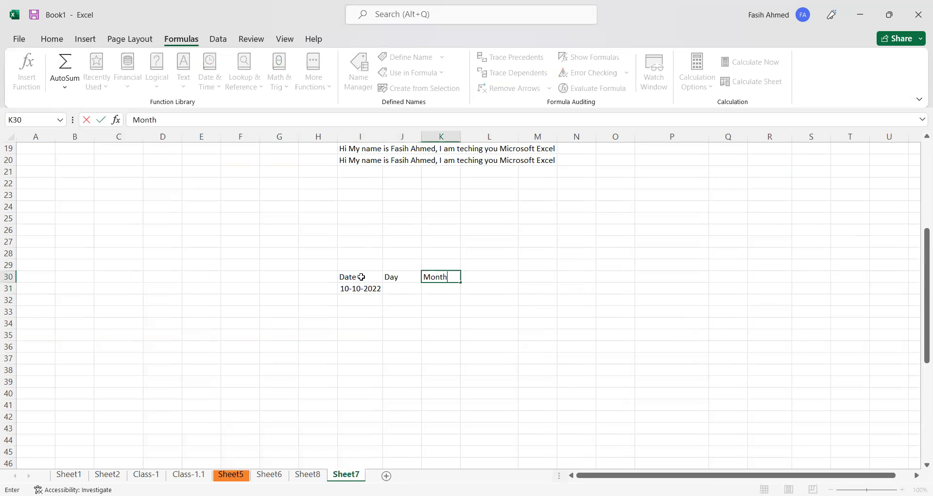
key(Return)
key(Up)
key(Right)
text(Year)
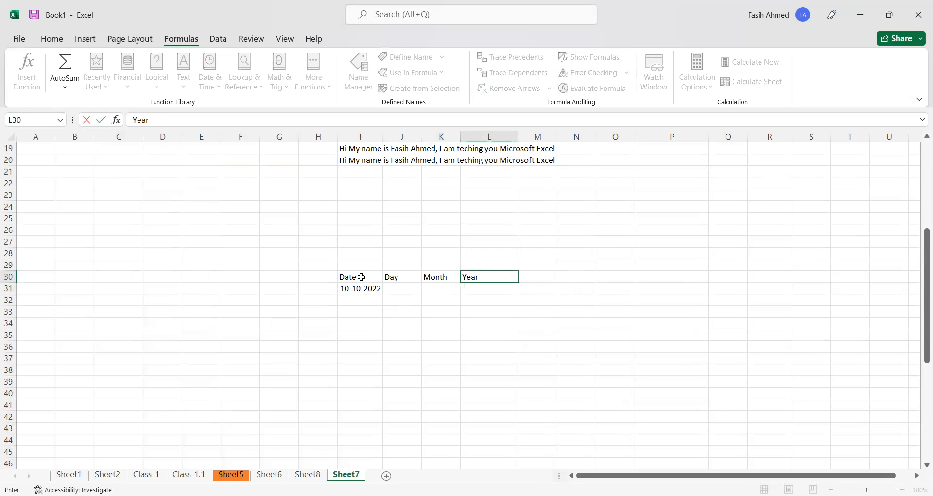
key(Return)
Add the headings "DayName" in cell M30 and "MonthName" in cell N30
key(Up)
key(Right)
text(Da)
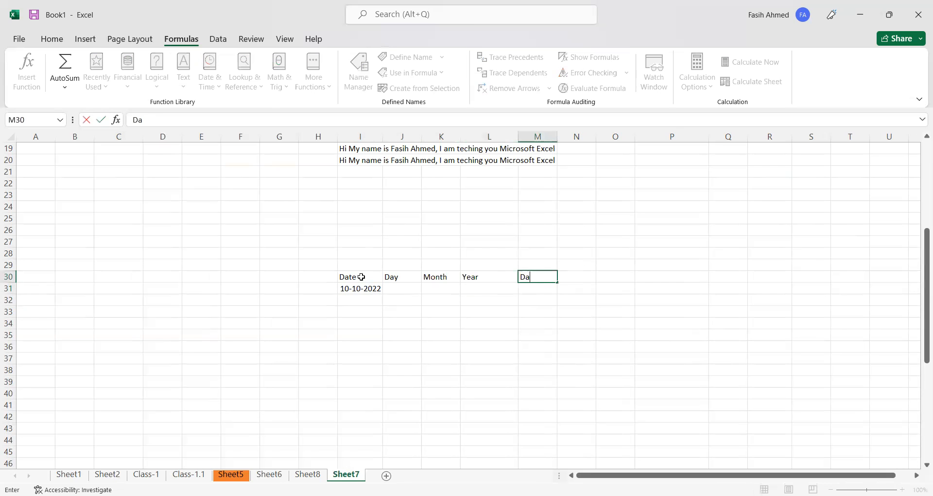
text(yName)
key(Return)
key(Up)
key(Right)
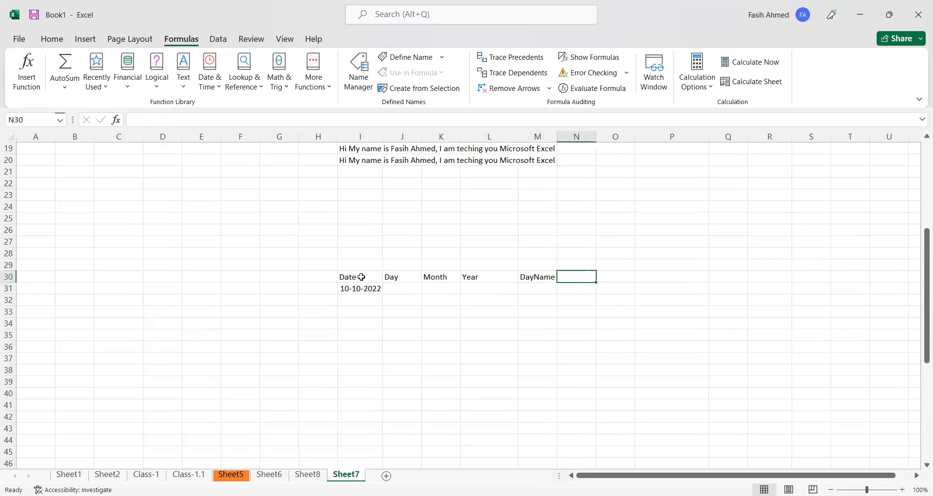
text(MonthName)
key(Return)
Add the headings "Weekend" in cell O30 and "Quarter" in cell P30
key(Up)
key(Right)
text(Weekend)
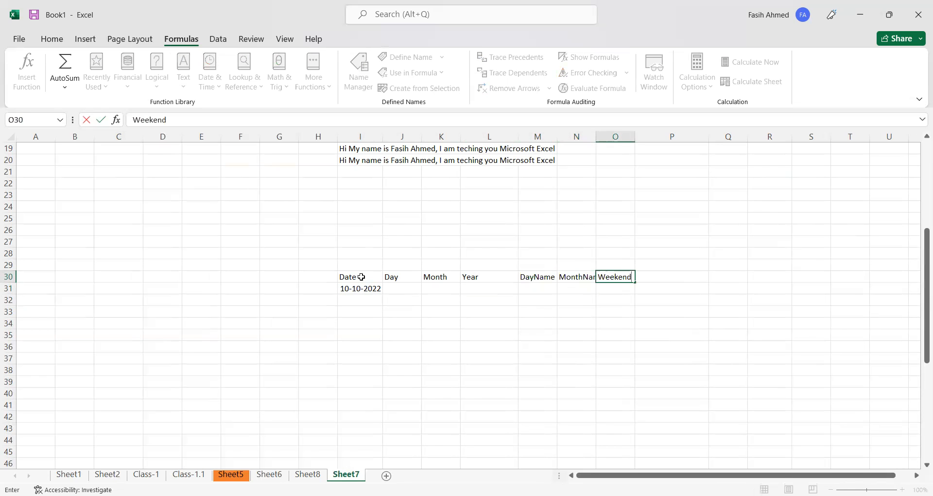
key(Return)
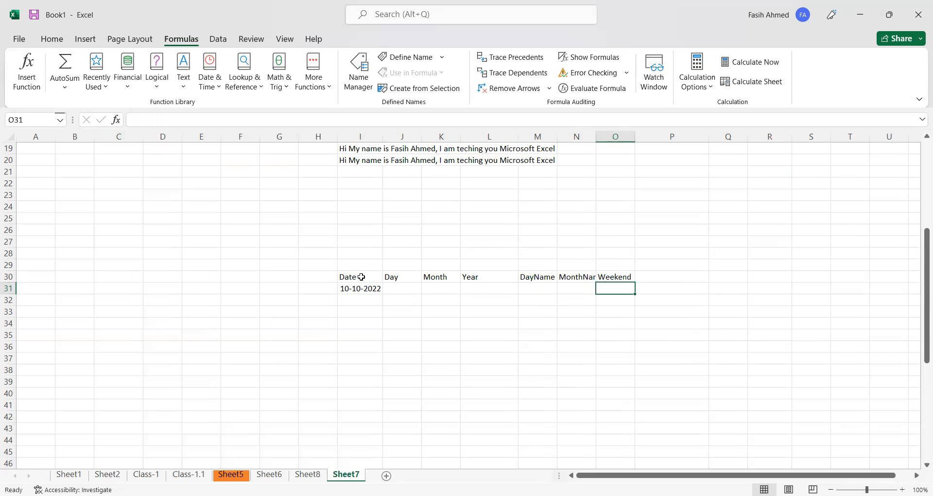
key(Up)
key(Right)
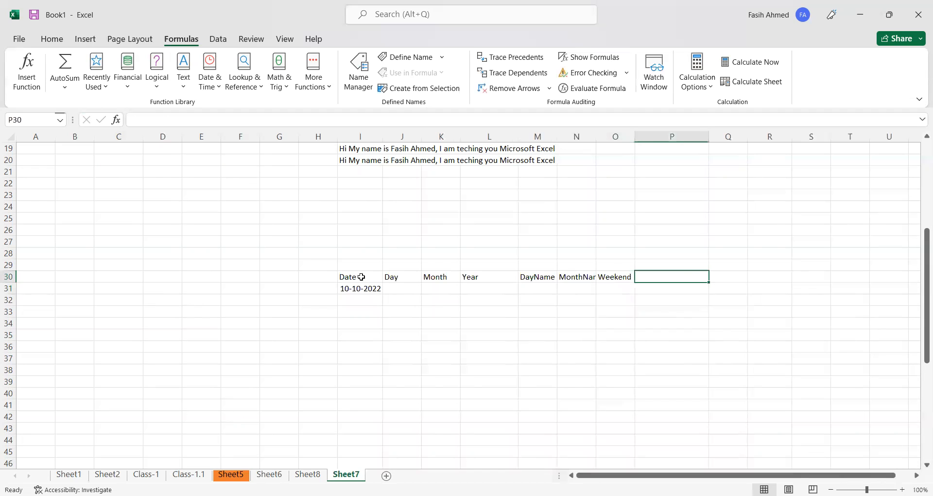
text(Quarter)
key(Return)
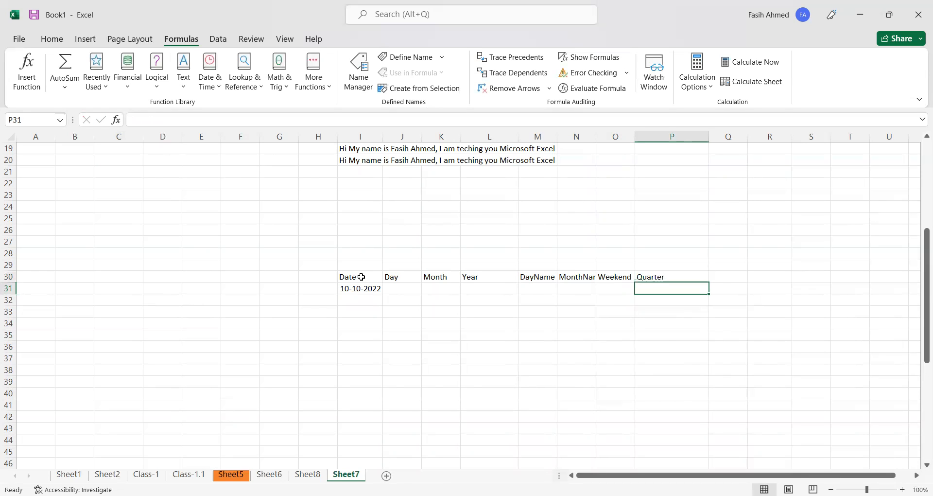
Insert the current time as a fixed value in cell I32, below the date
key(Up)
key(Right)
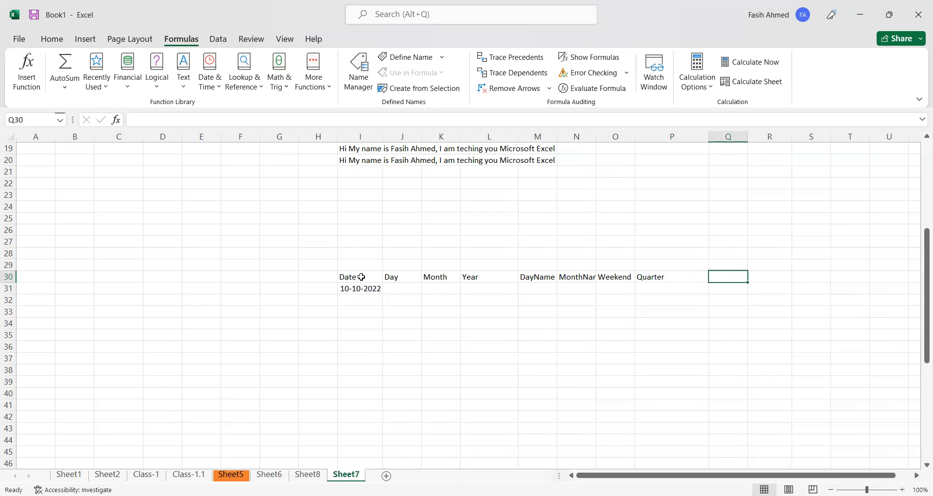
key(Left)
key(Left)
key(Left)
key(Left)
key(Left)
key(Left)
key(Left)
key(Left)
key(Down)
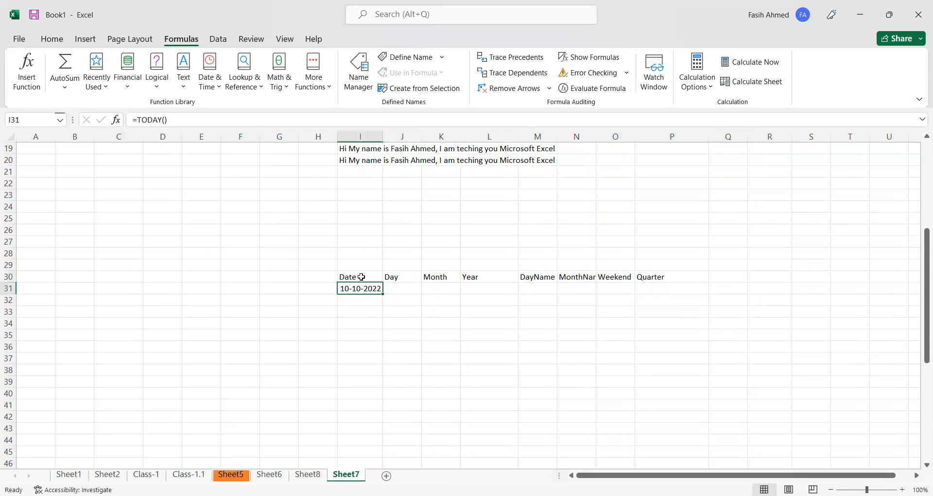
key(Down)
key(ctrl+semicolon)
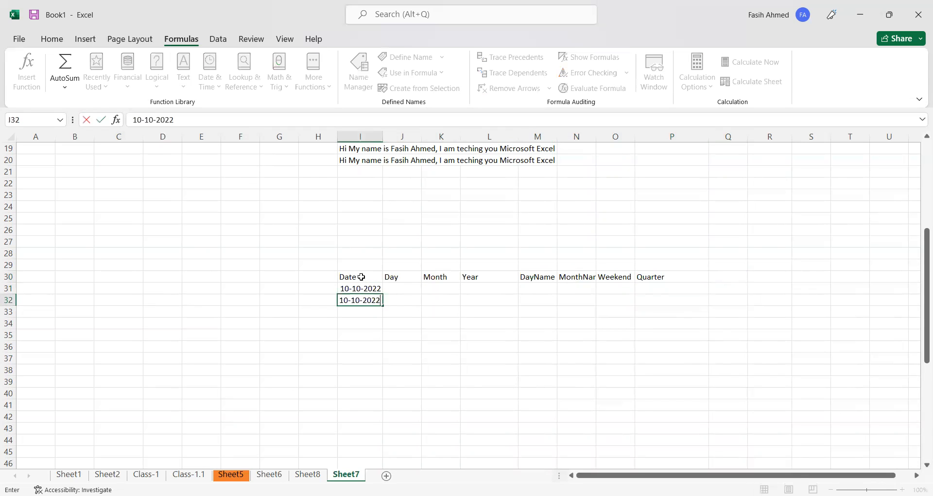
key(Escape)
key(ctrl+shift+semicolon)
key(Return)
Enter the time labels "Sec" in cell J32 and "Min" in cell K32
key(Up)
key(Right)
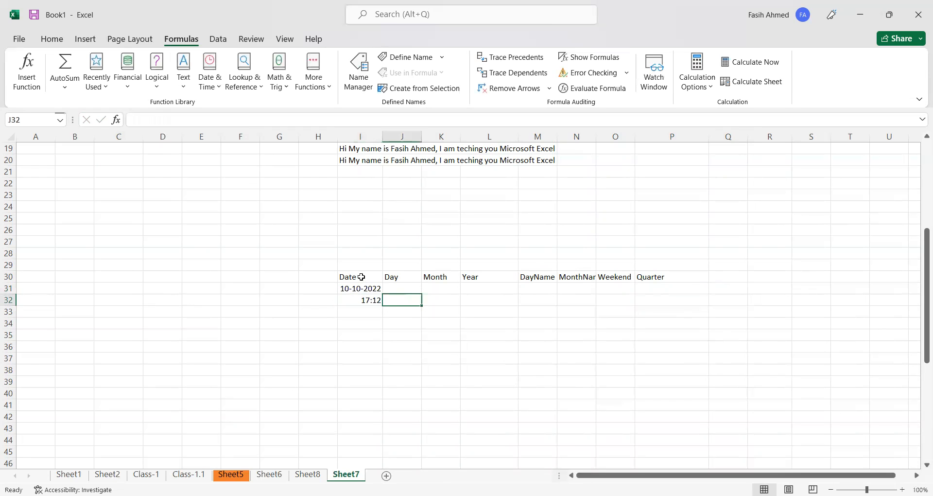
text(Sec)
key(Return)
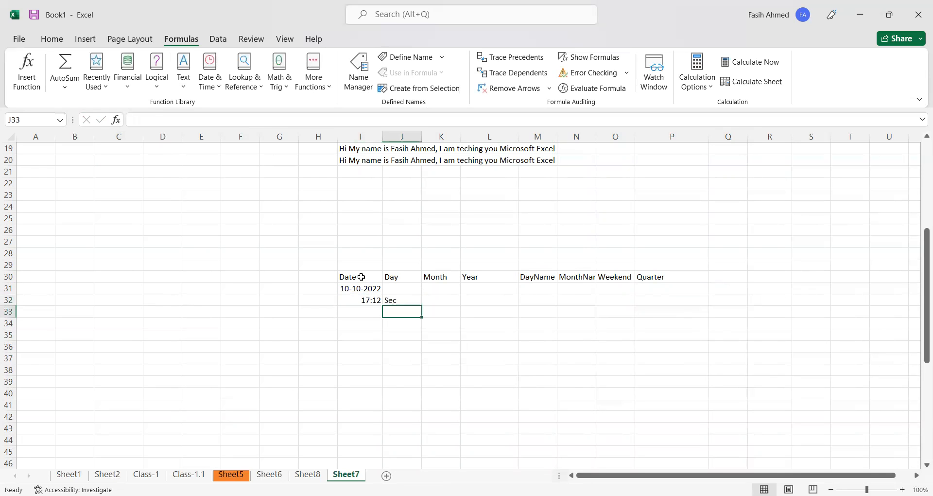
key(Up)
key(Right)
text(Min)
key(Return)
Enter the time label "Hour" in cell L32
key(Up)
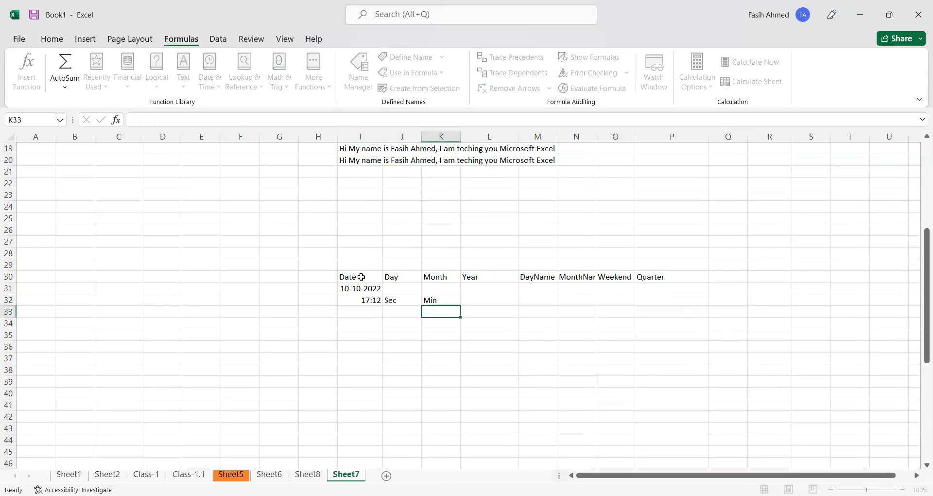
key(Right)
text(Jours)
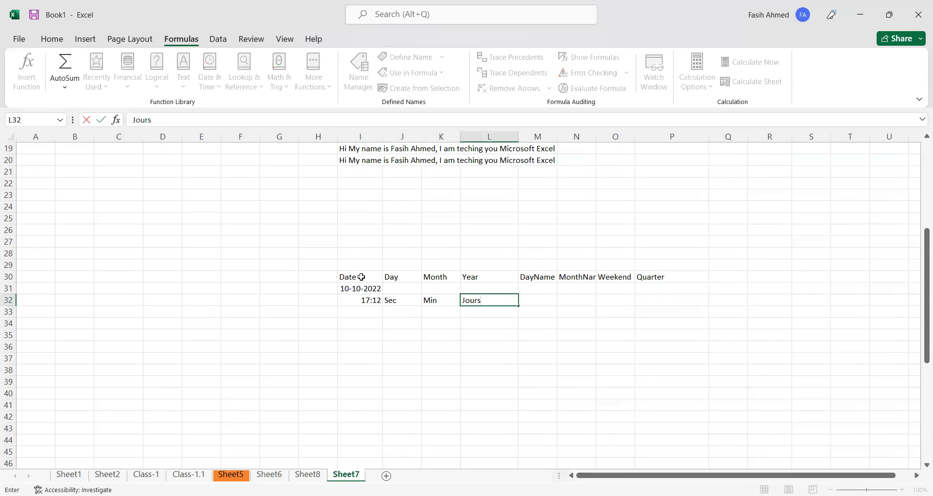
key(Return)
key(Up)
text(Hou)
key(Return)
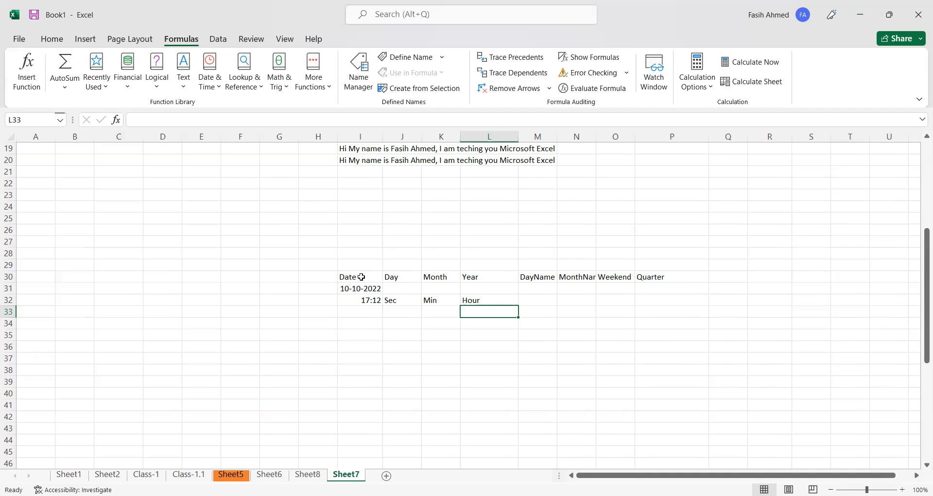
Go through the cells of row 31 beneath the date headings, from Date to Quarter
key(Up)
key(Up)
key(Left)
key(Left)
key(Left)
key(Right)
key(Right)
key(Left)
key(Left)
key(Right)
key(Right)
key(Right)
key(Right)
key(Right)
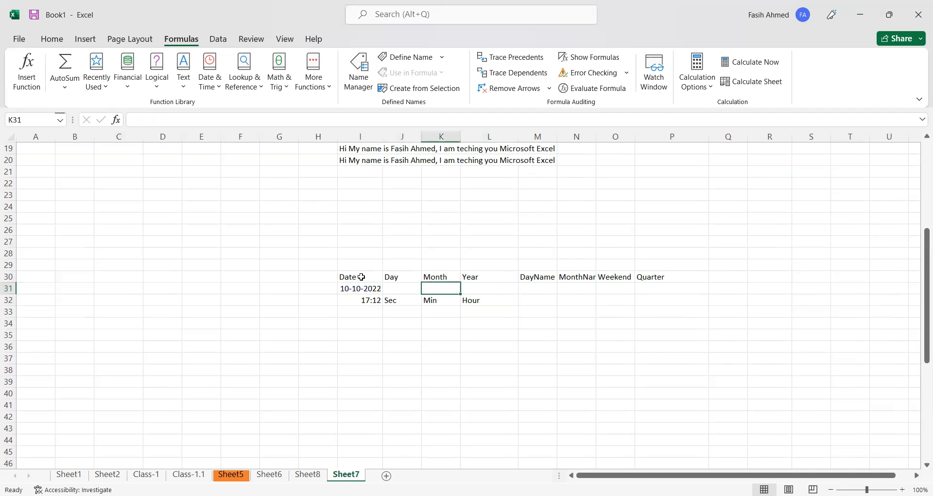
key(Right)
key(Right)
key(Right)
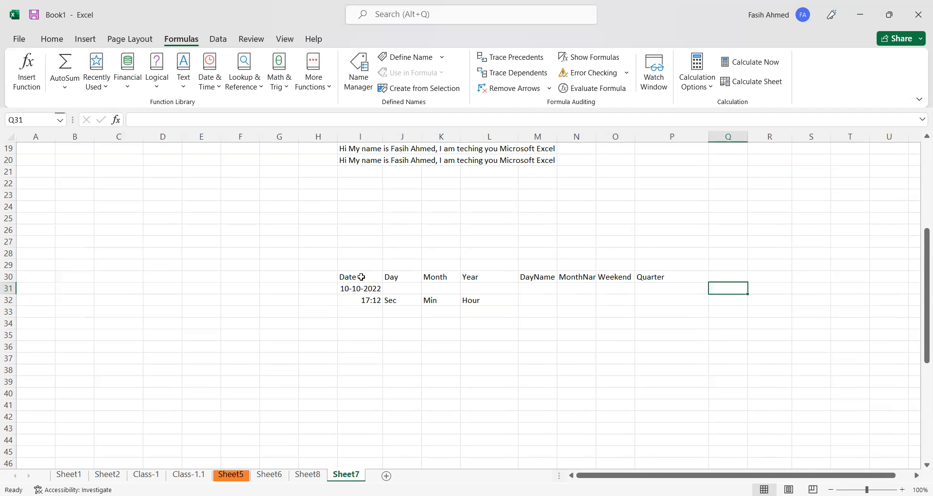
Review the date and time functions, the additional function categories and the sources for importing data
click(214, 89)
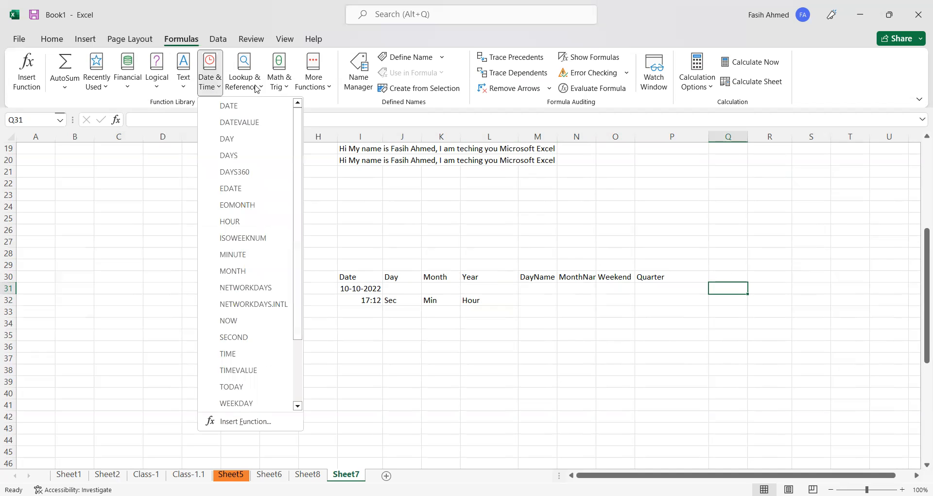
click(316, 78)
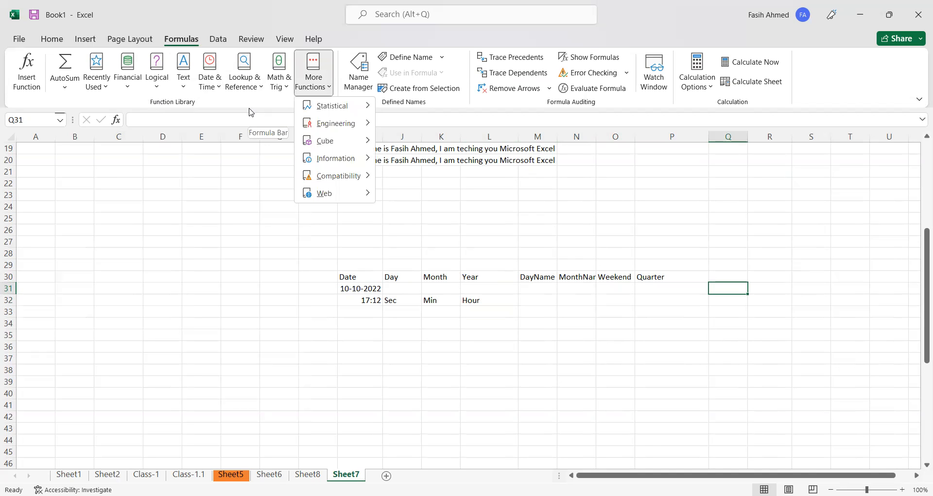
click(224, 43)
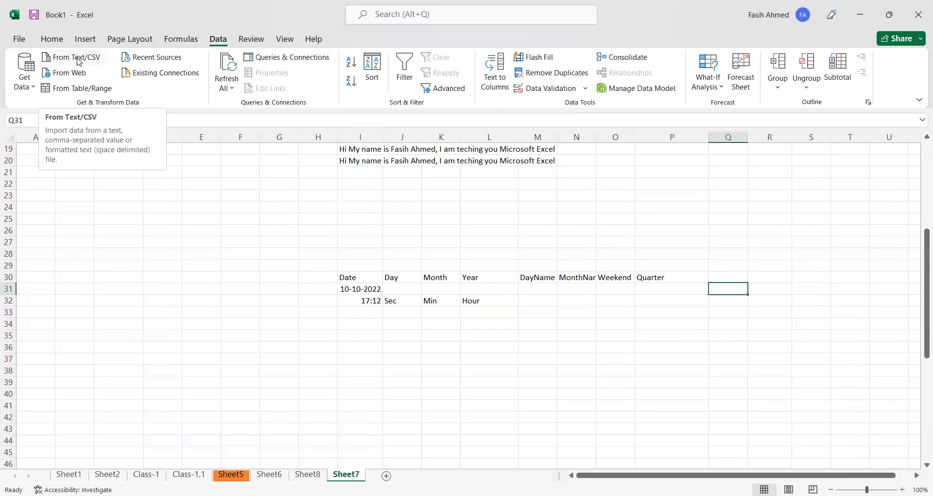
click(31, 86)
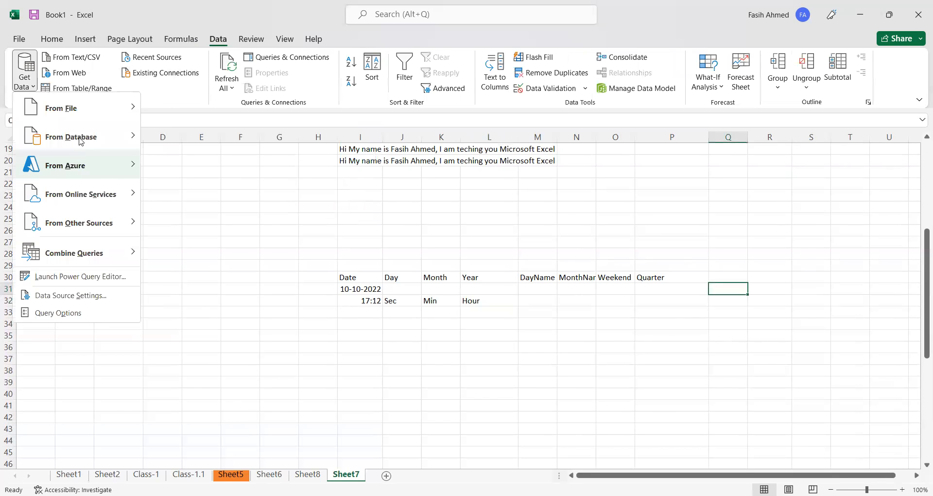
mouse_move(81, 141)
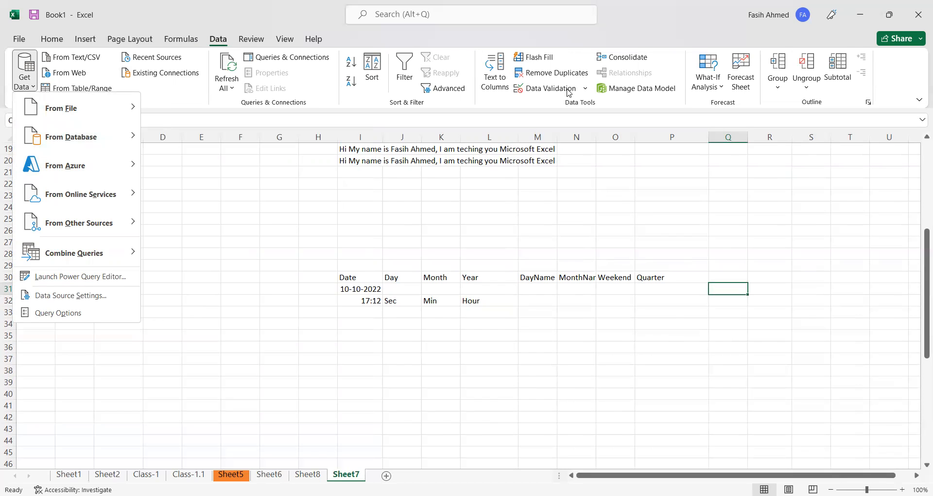
click(550, 92)
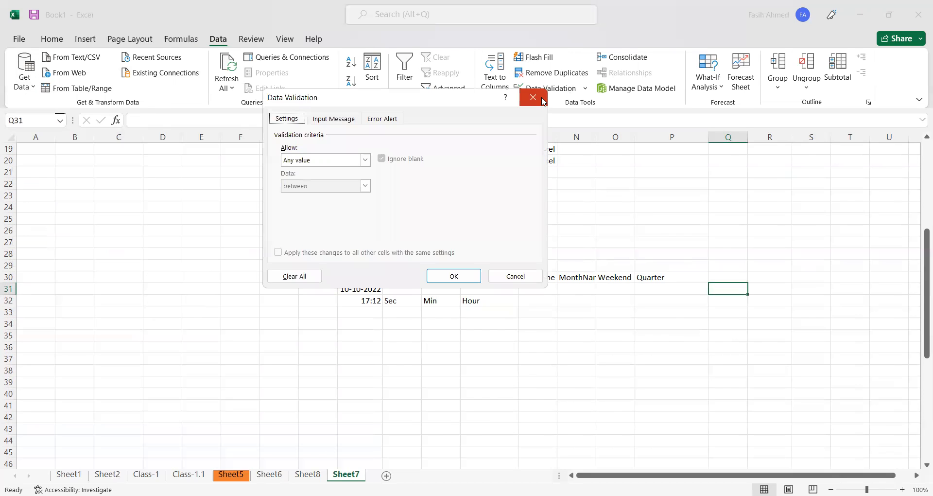
key(Escape)
click(242, 208)
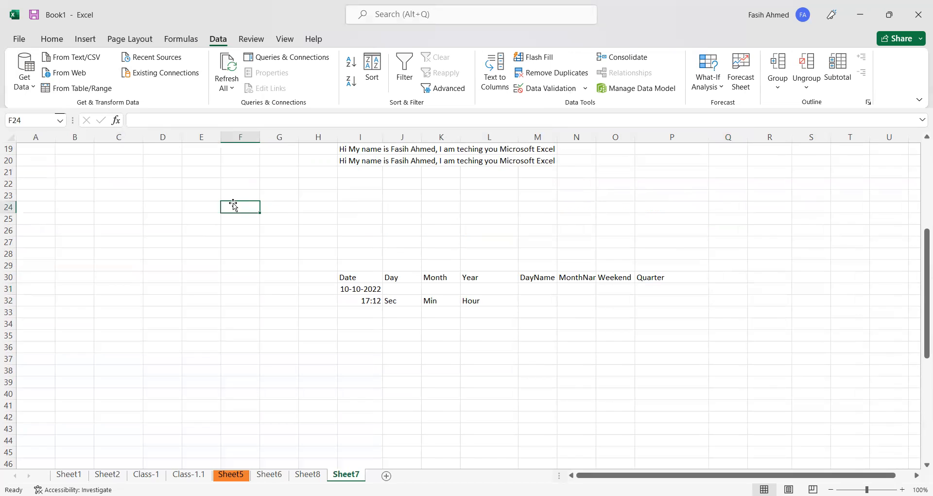
Add a list data validation with the source entries a, b and c to cell C22
click(122, 179)
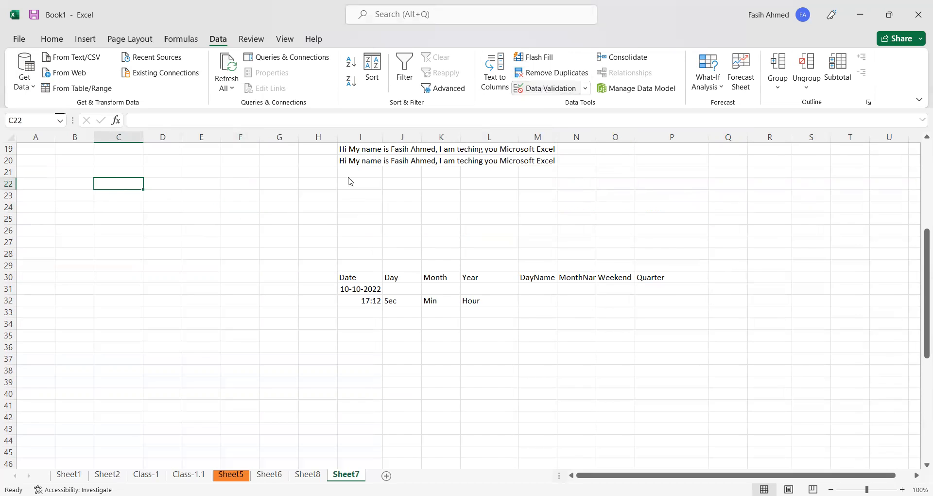
click(341, 160)
click(325, 196)
click(334, 210)
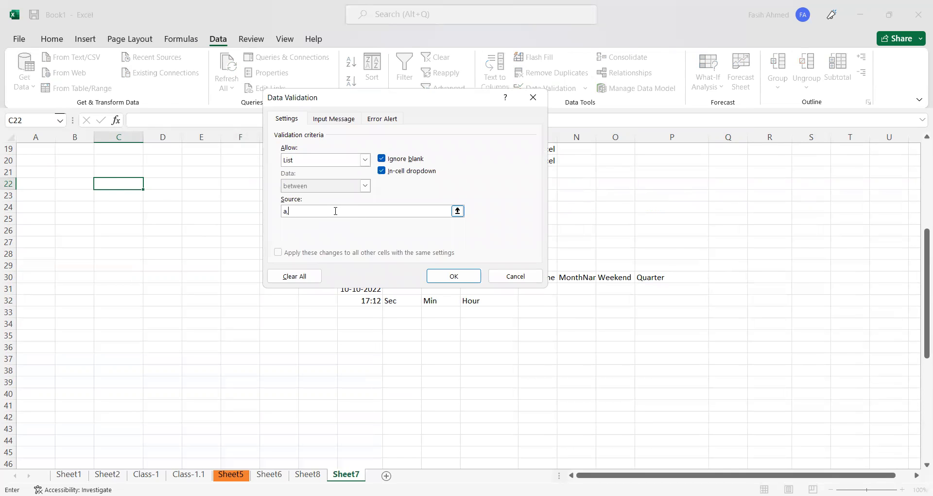
click(453, 276)
Choose "b" from the drop-down list in cell C23
click(110, 191)
click(148, 195)
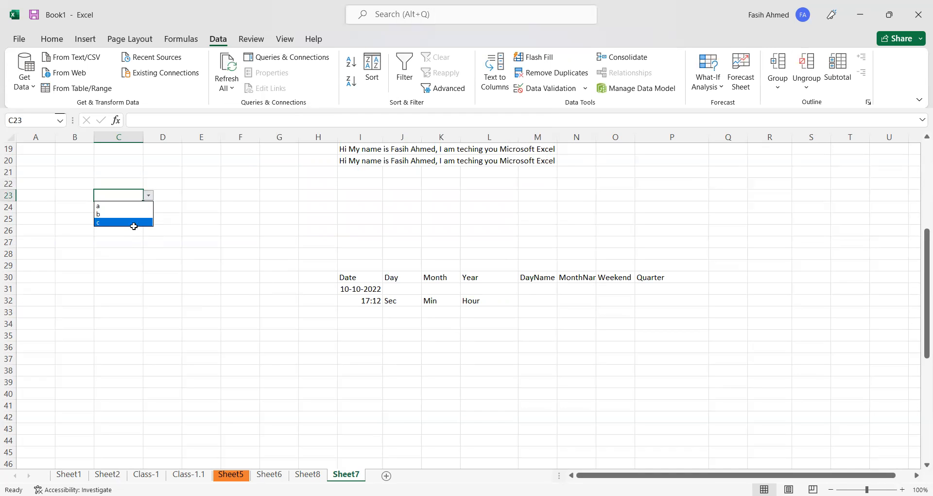
click(148, 197)
click(149, 196)
click(141, 210)
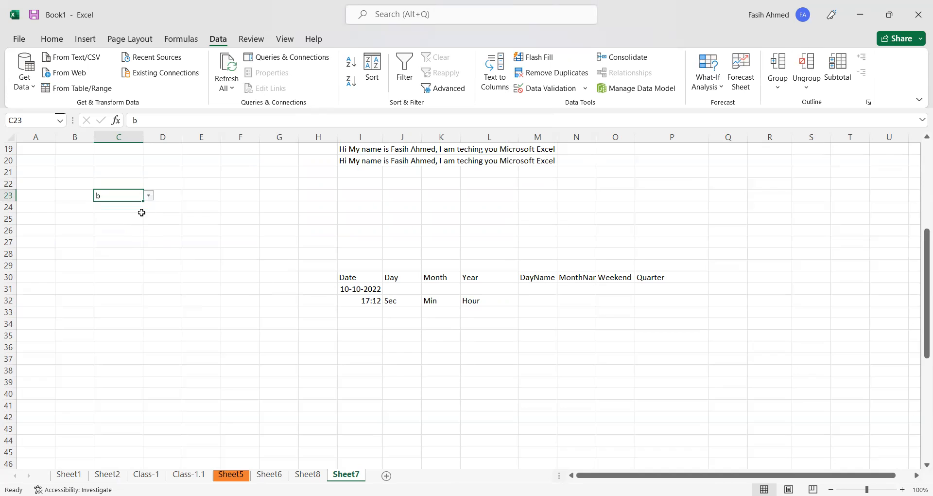
click(196, 210)
click(120, 197)
Look over the review, page layout, view, insert, formula and data commands in turn
click(251, 41)
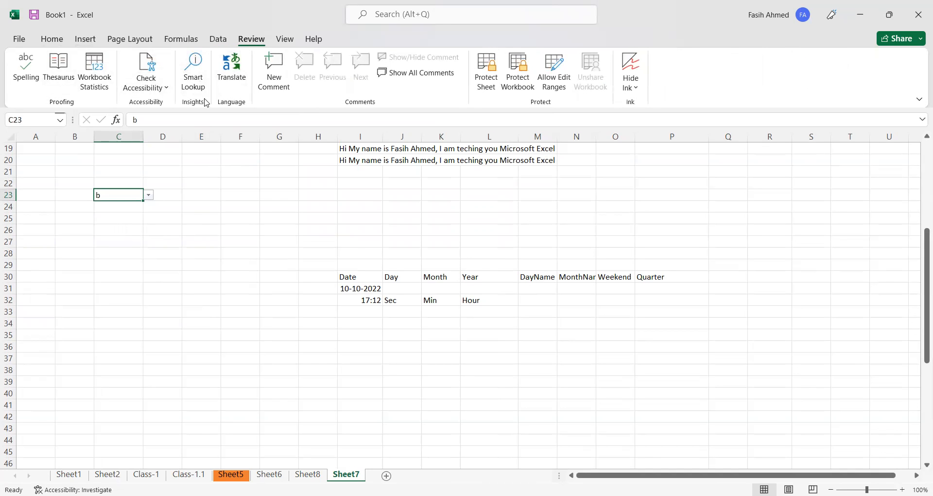
click(127, 41)
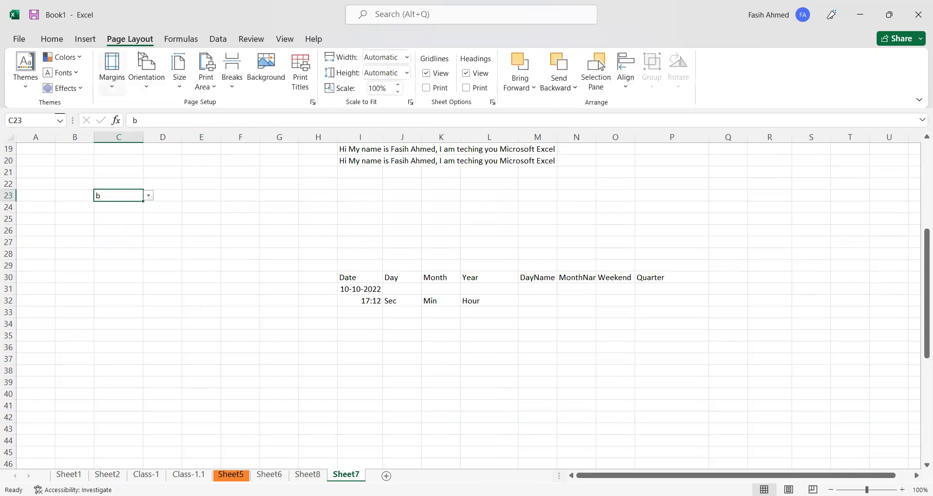
click(259, 45)
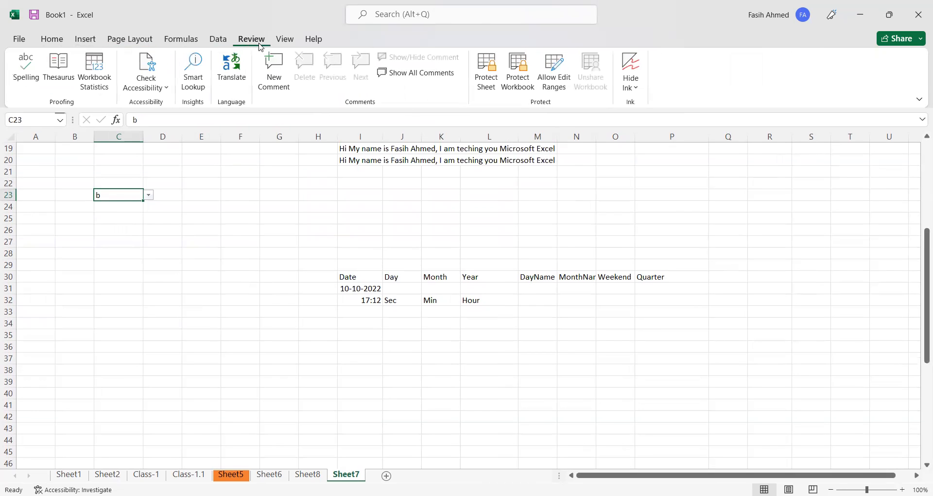
click(289, 43)
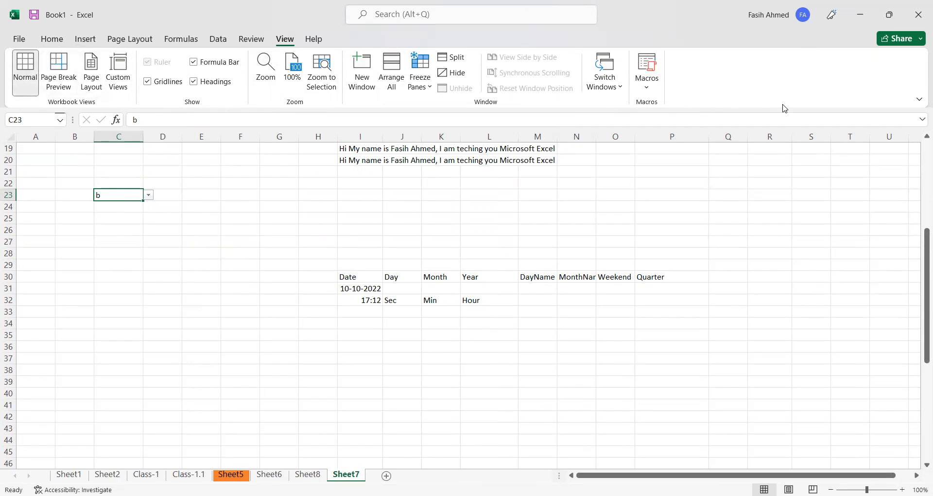
click(55, 39)
click(92, 43)
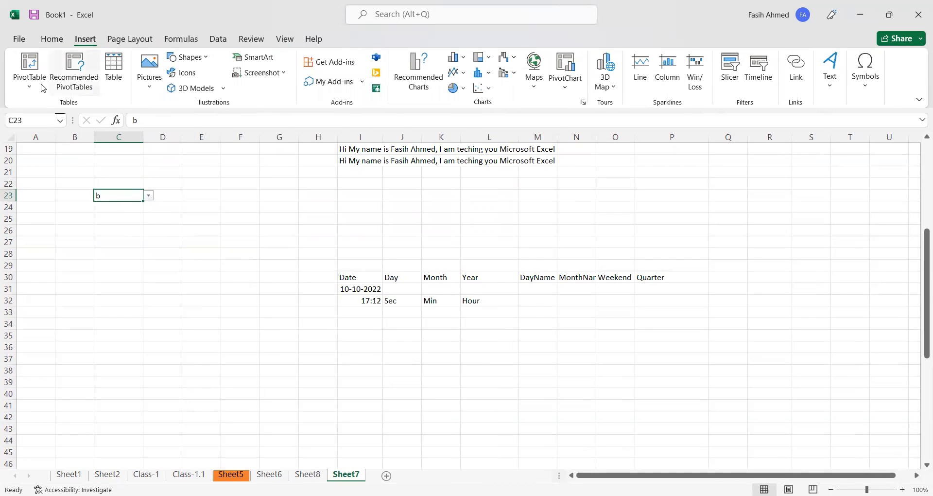
click(185, 41)
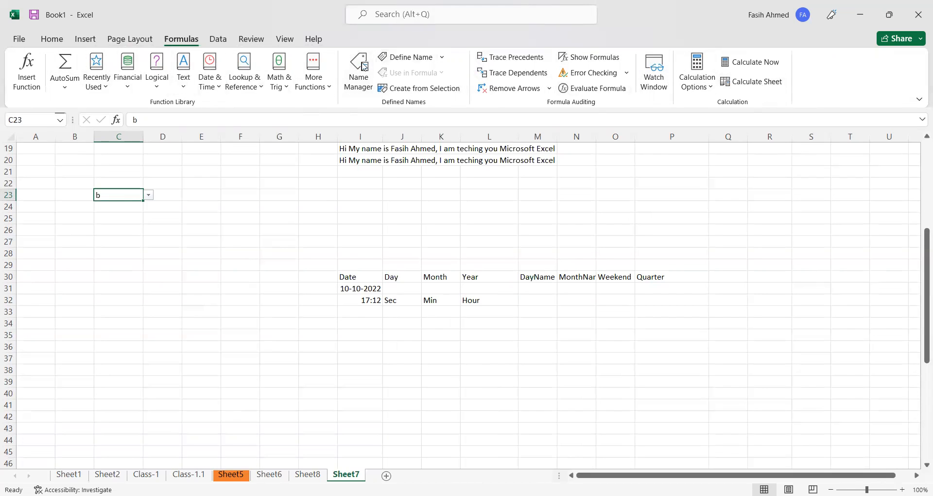
click(218, 42)
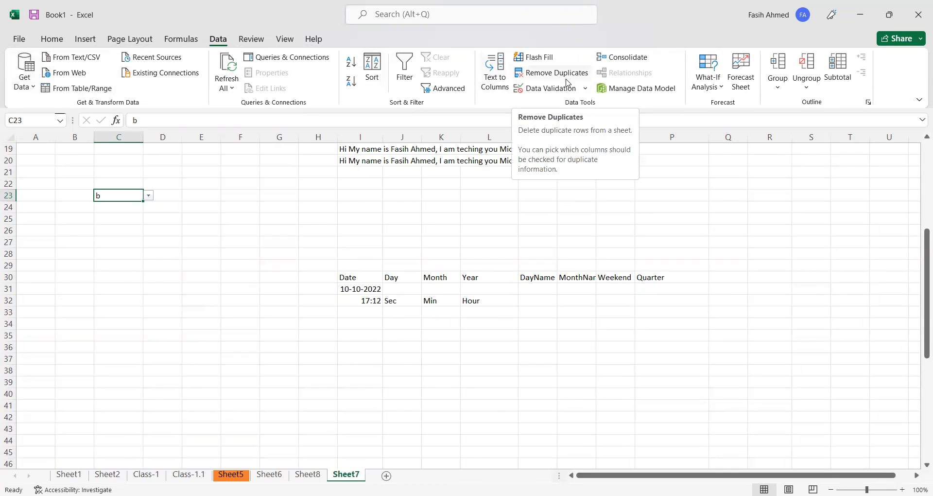
click(251, 39)
click(285, 39)
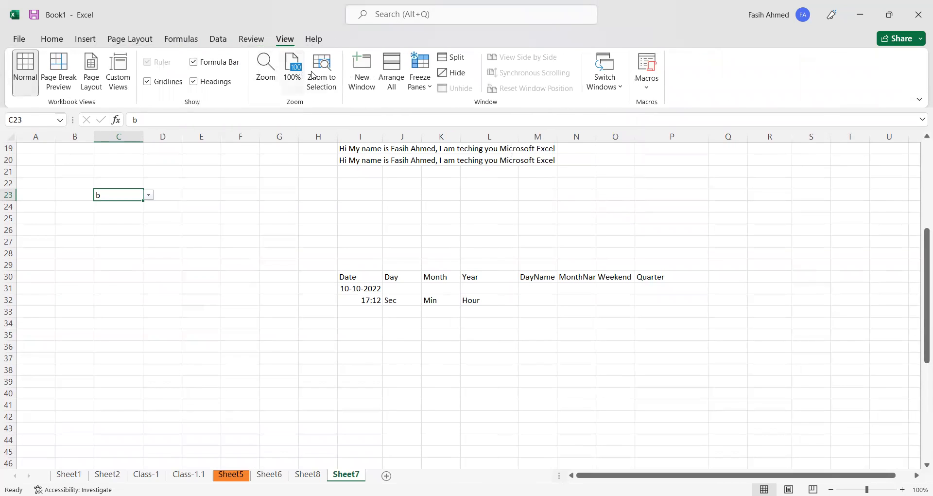